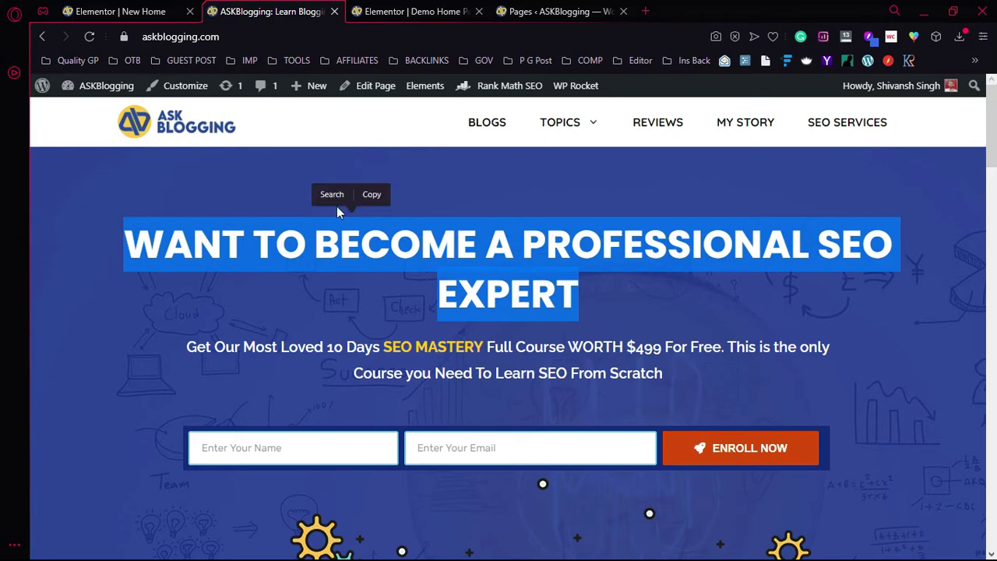
Copy the live homepage's main headline and add a Heading widget above the two-column inner section of the demo page in Elementor.
left_click(370, 195)
left_click(393, 11)
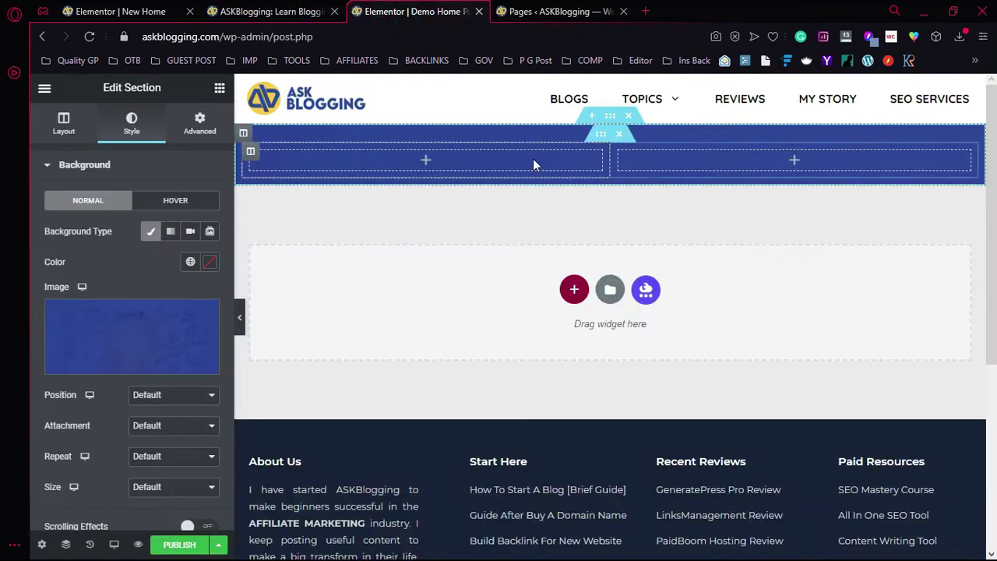
left_click(220, 89)
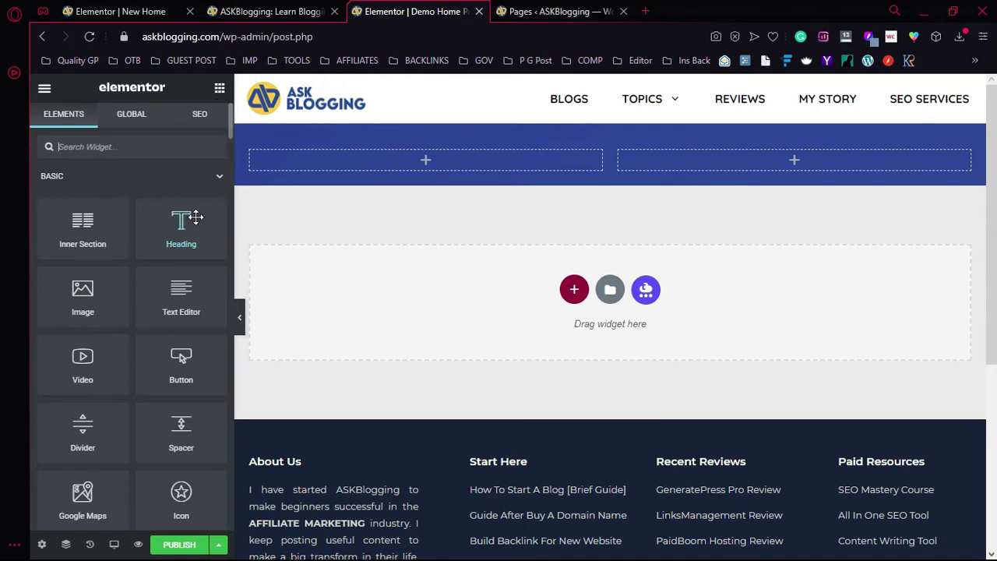
left_click_drag(176, 231, 615, 148)
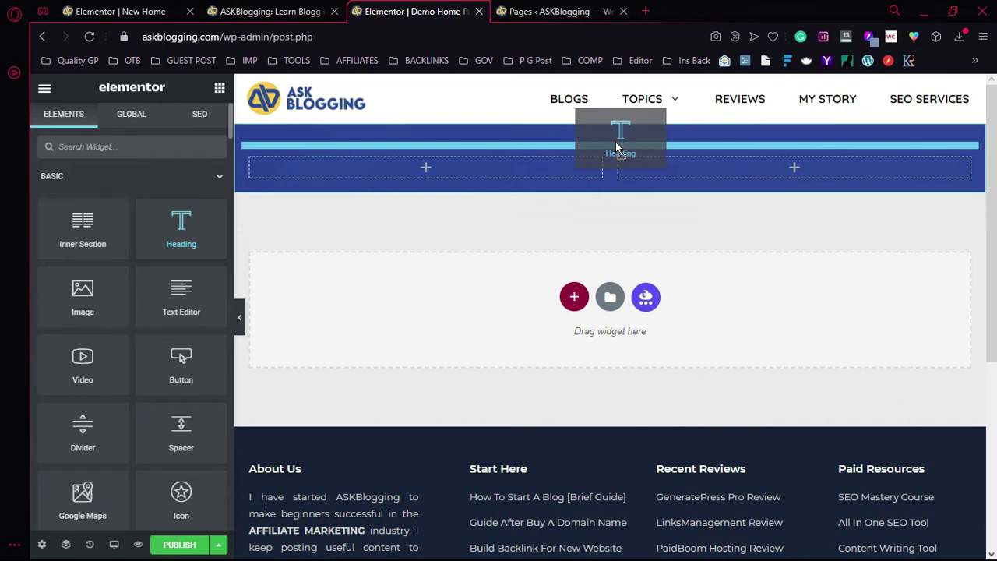
mouse_move(616, 146)
left_mouse_down()
mouse_move(469, 165)
mouse_move(671, 164)
mouse_move(615, 146)
mouse_move(598, 152)
left_mouse_up()
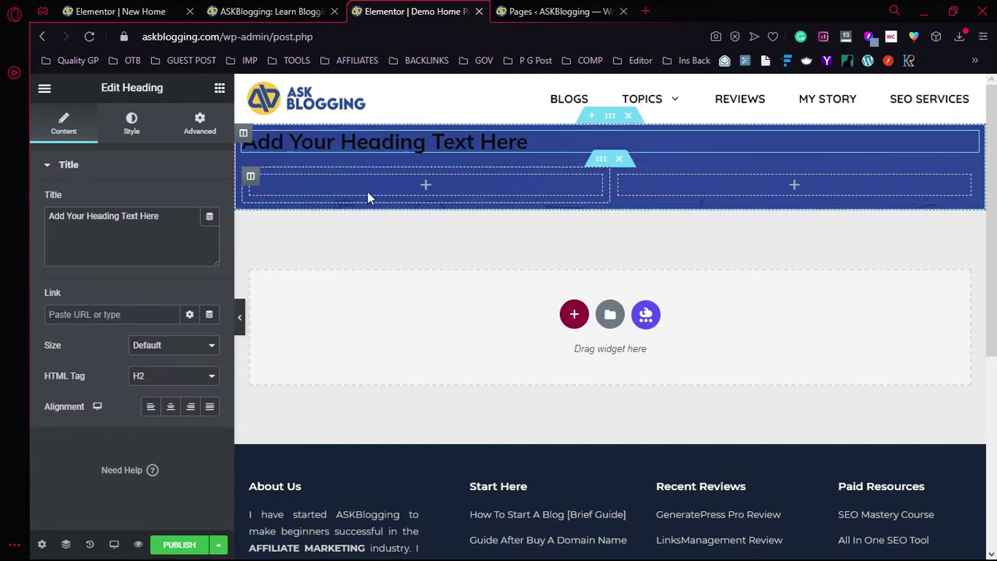
Replace the heading's title with "WANT TO BECOME A PROFESSIONAL SEO EXPERT" and align it to the center.
triple_click(168, 218)
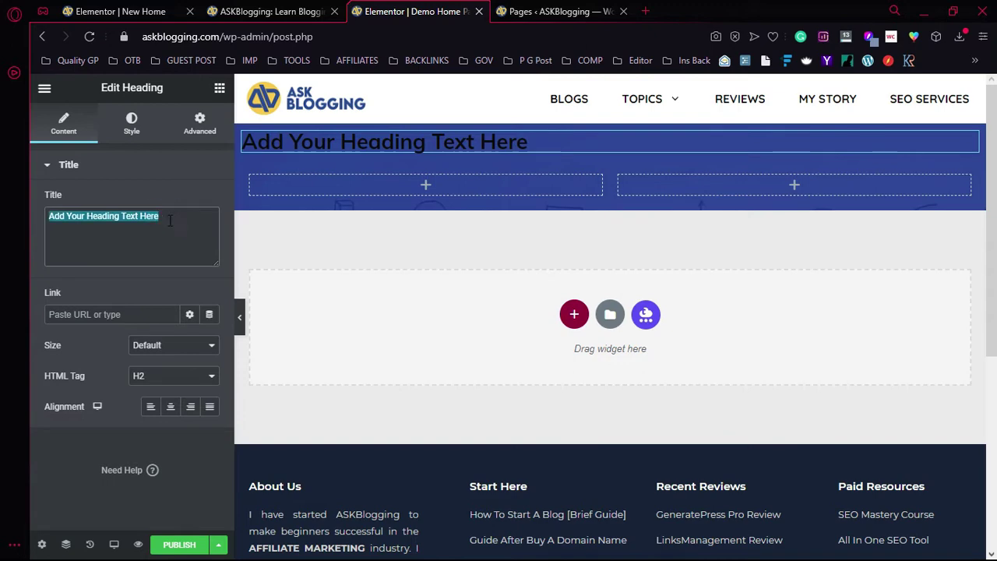
left_click(269, 11)
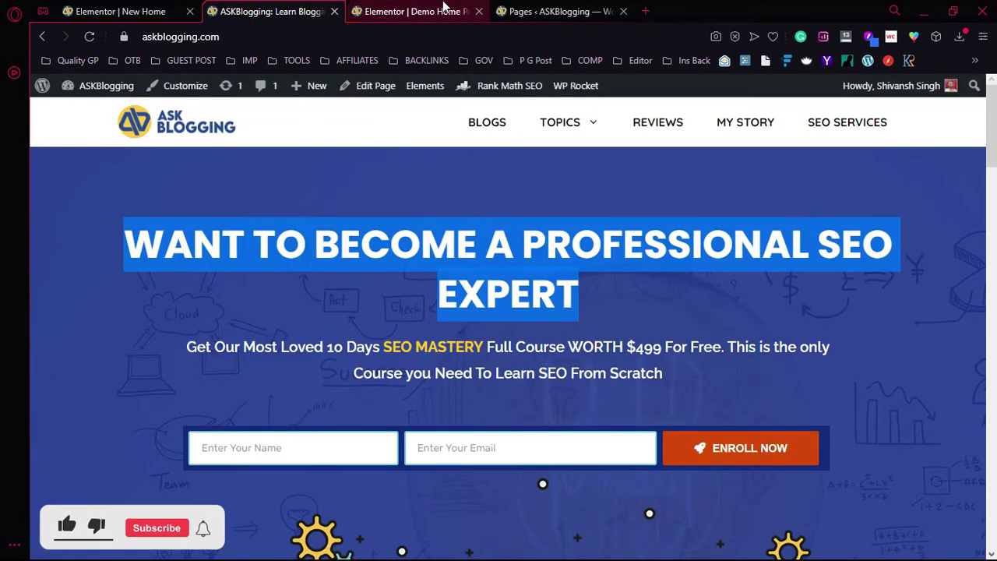
left_click(444, 10)
key("ctrl+v")
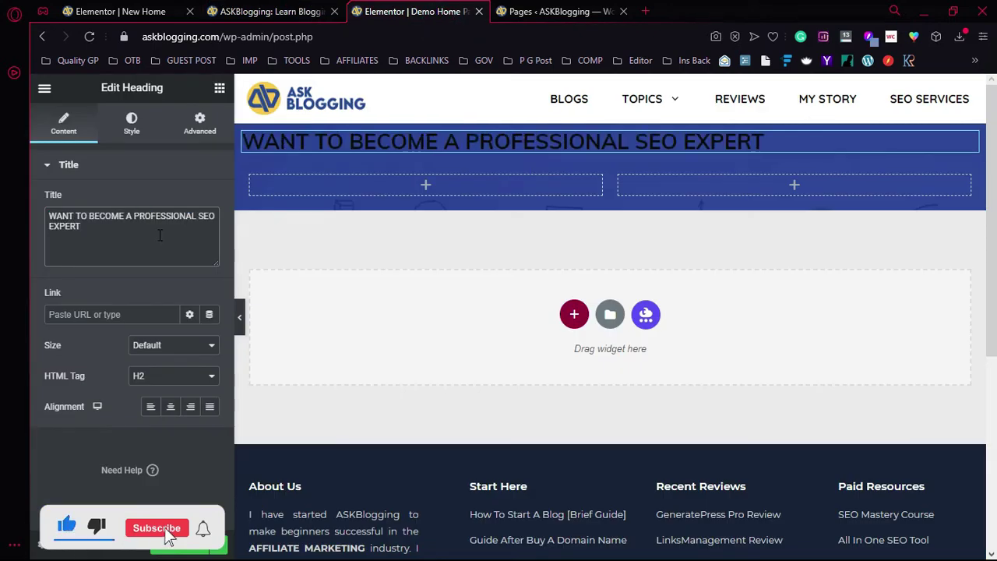
left_click(171, 412)
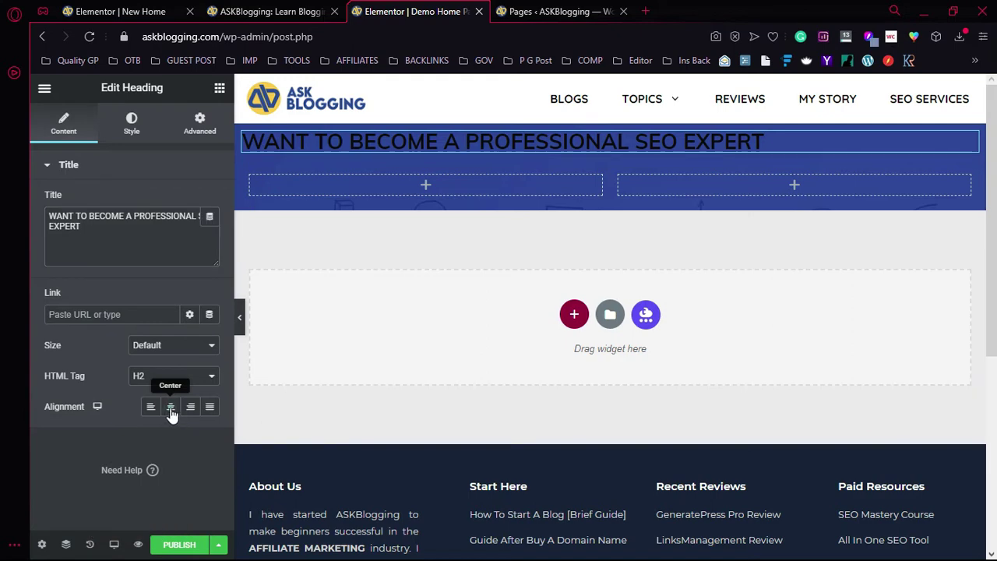
Unlink the heading's margin values and set its top margin to 30 px, with the other sides at 0.
left_click(196, 133)
left_click(261, 11)
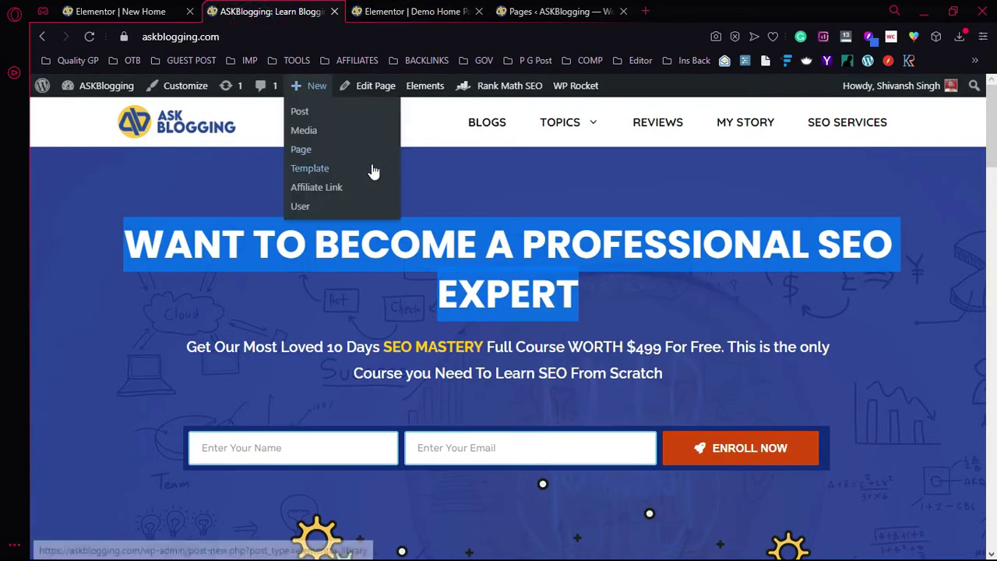
left_click(435, 245)
left_click(406, 12)
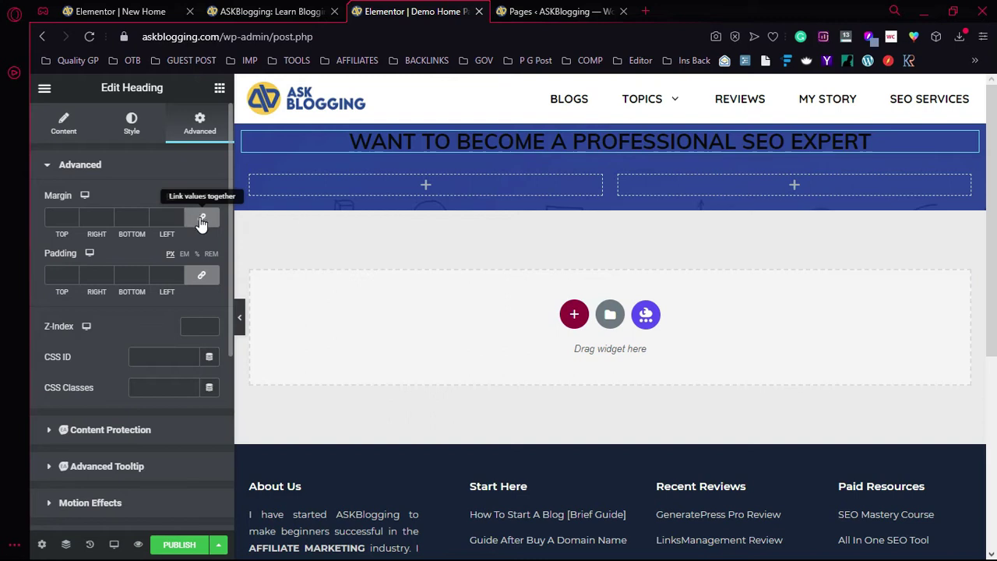
left_click(201, 221)
left_click_drag(73, 214, 74, 221)
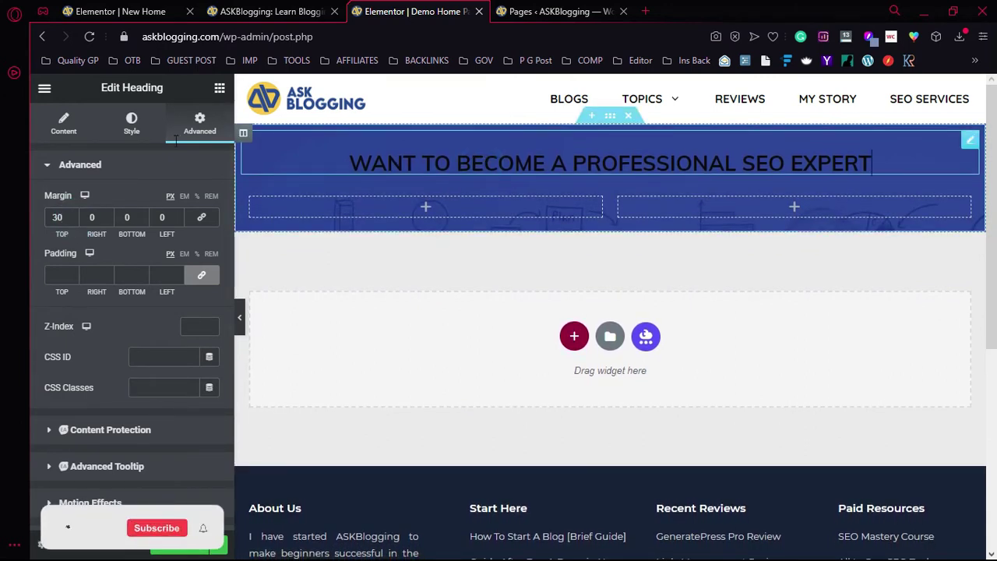
Set the heading's text color to white, #FFFFFF, and compare it with the headline on the live homepage.
left_click(63, 124)
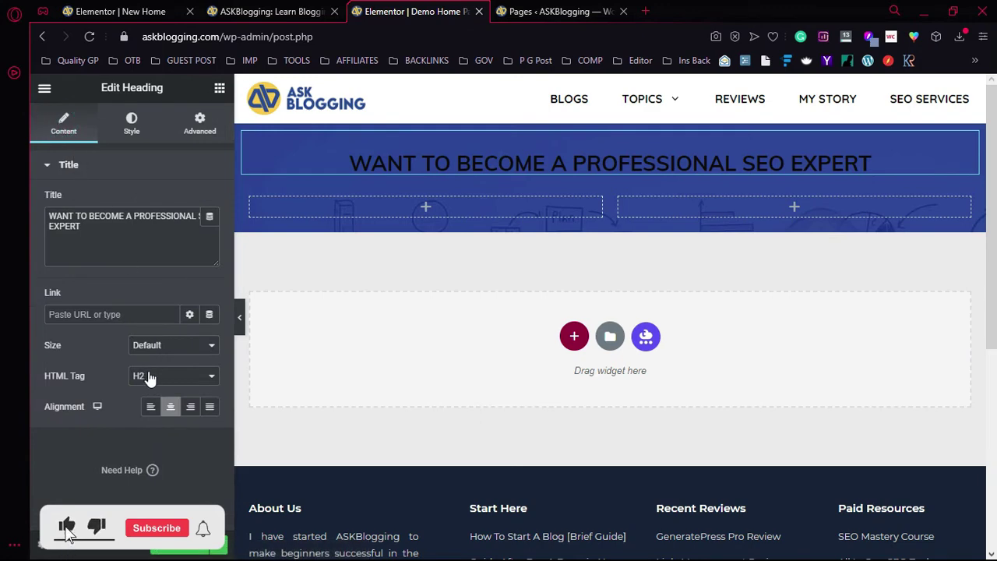
left_click(130, 125)
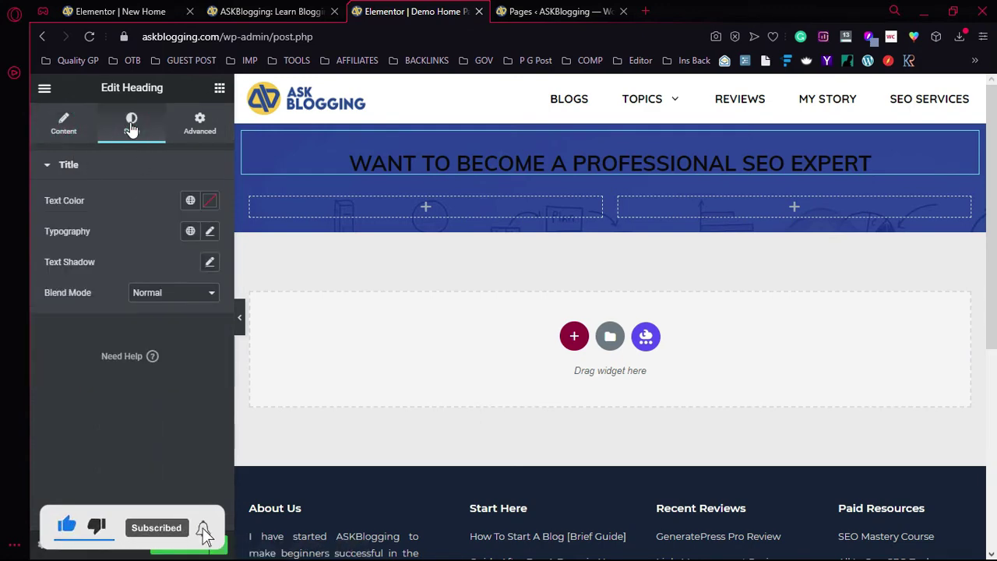
left_click(207, 201)
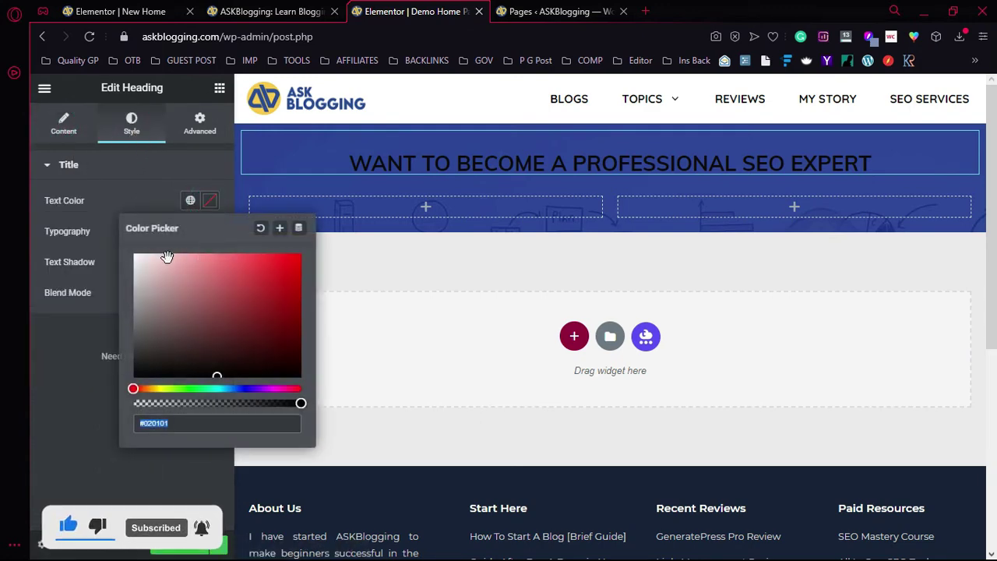
type("#FFFFFF")
left_click(84, 374)
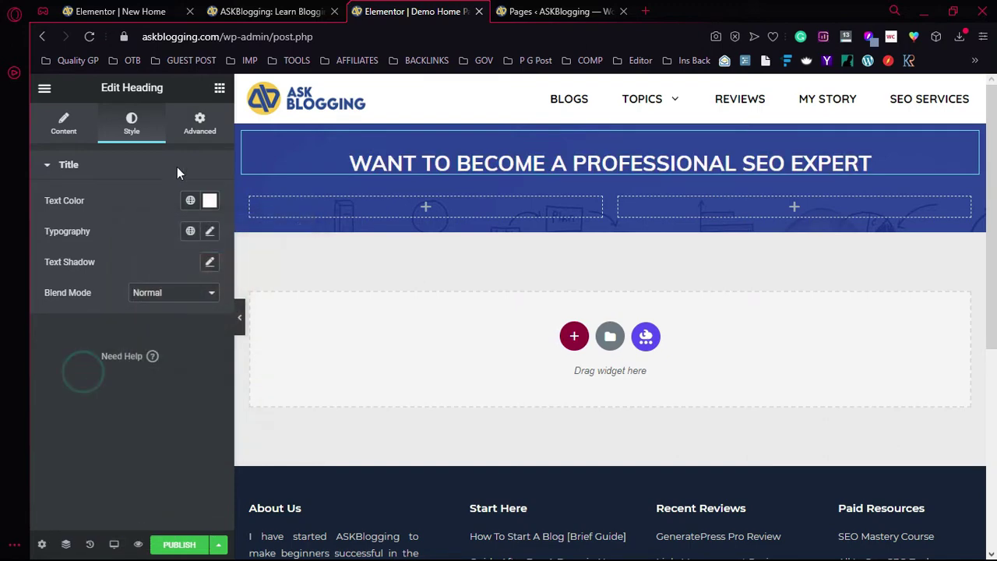
left_click(260, 7)
left_click(424, 8)
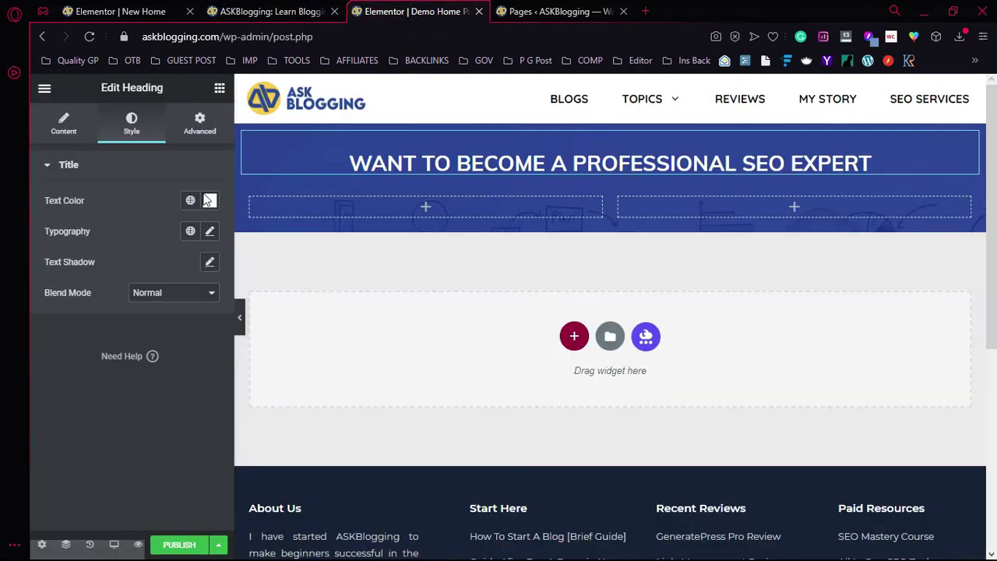
Set the heading's font family to Verdana in its typography settings.
left_click(209, 234)
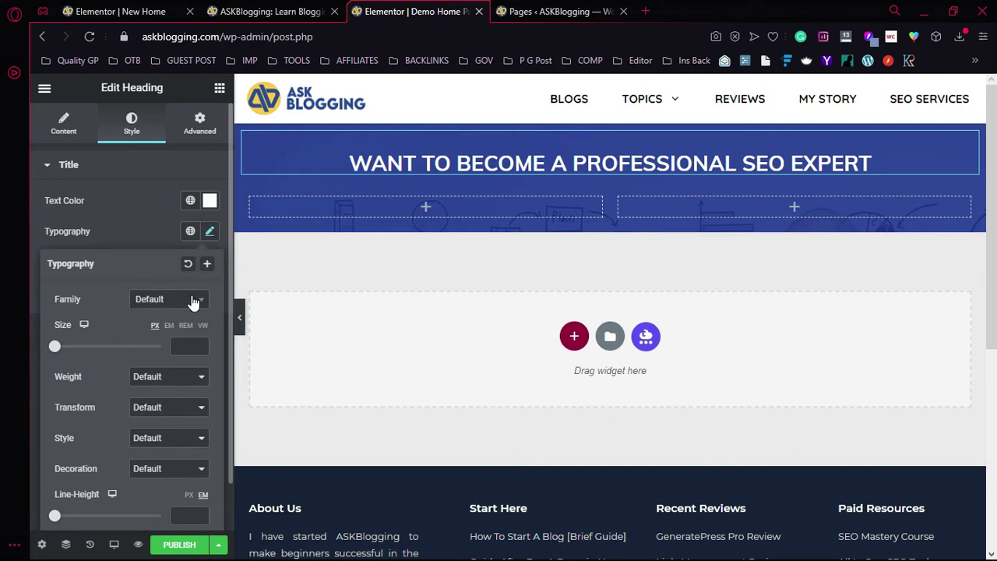
left_click(187, 299)
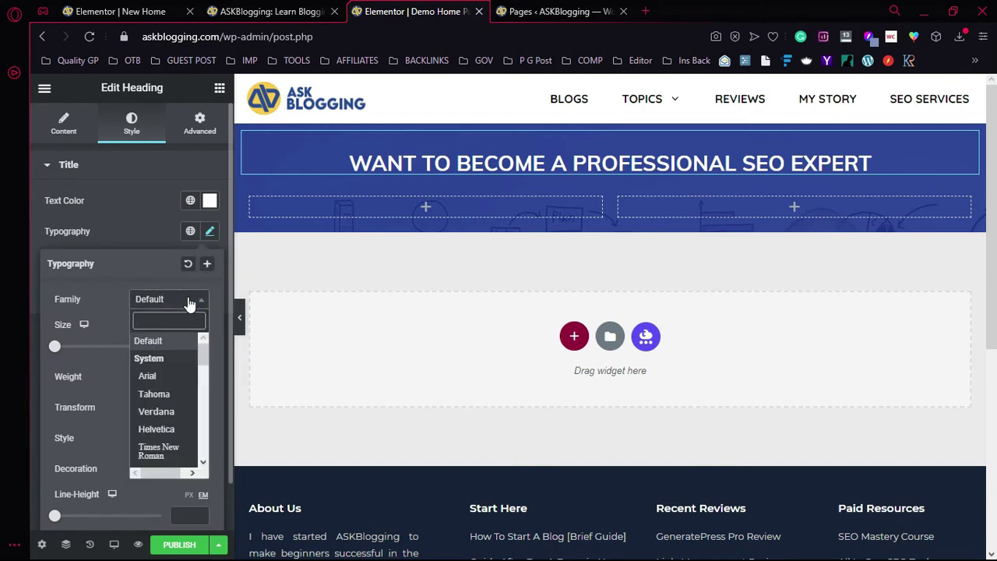
left_click(159, 412)
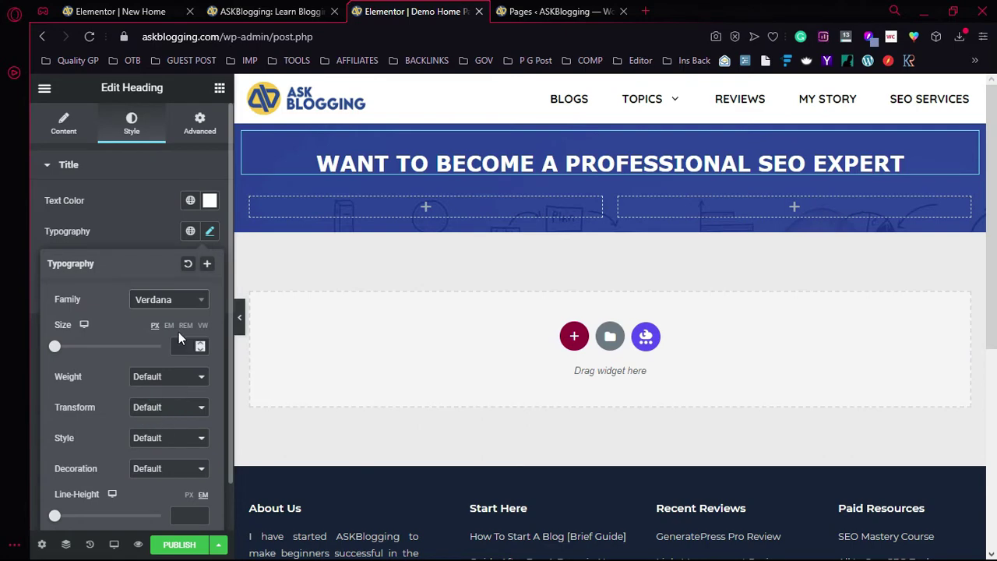
left_click(146, 223)
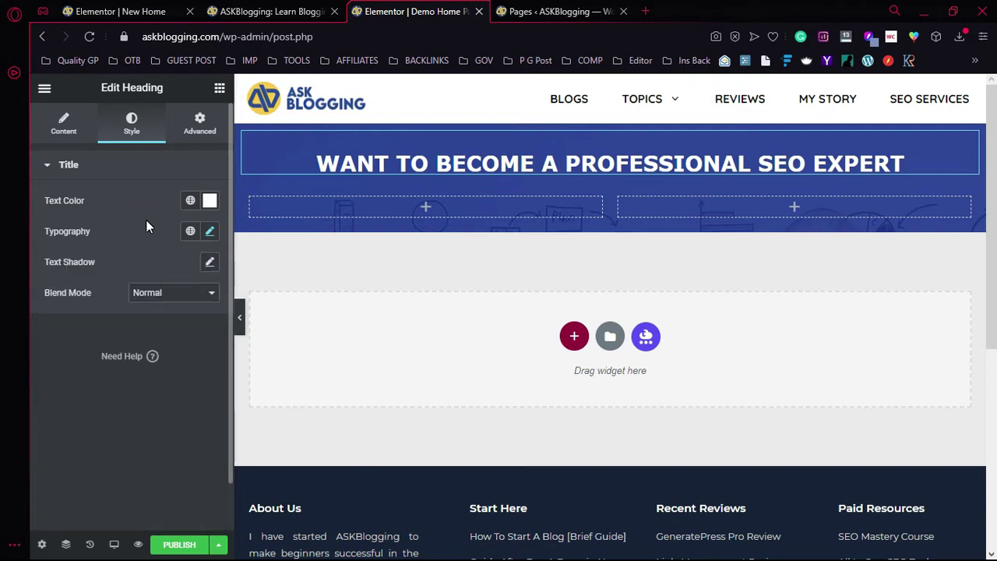
Set the heading's font size to 40 px and its font weight to 900.
left_click(210, 232)
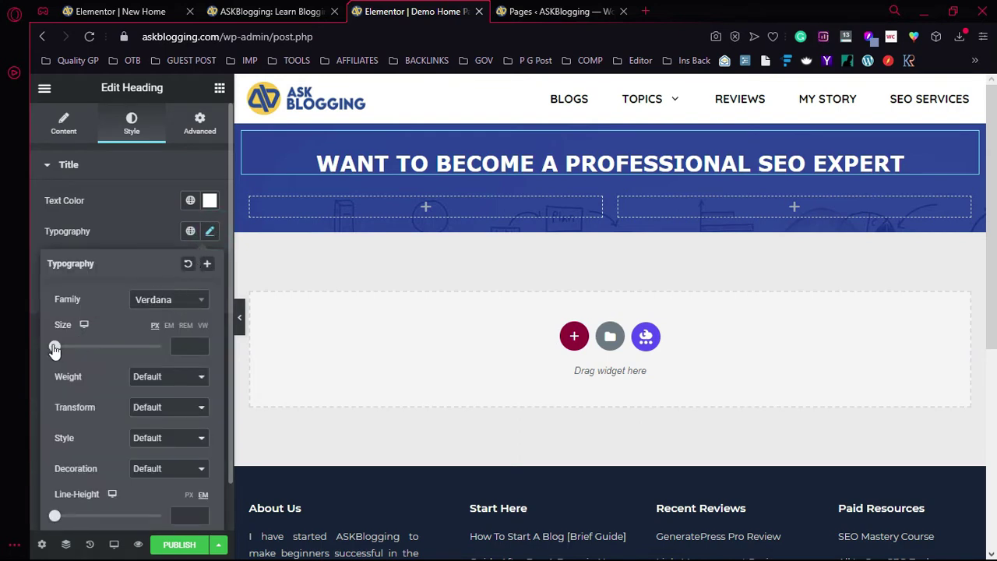
left_click_drag(54, 347, 74, 352)
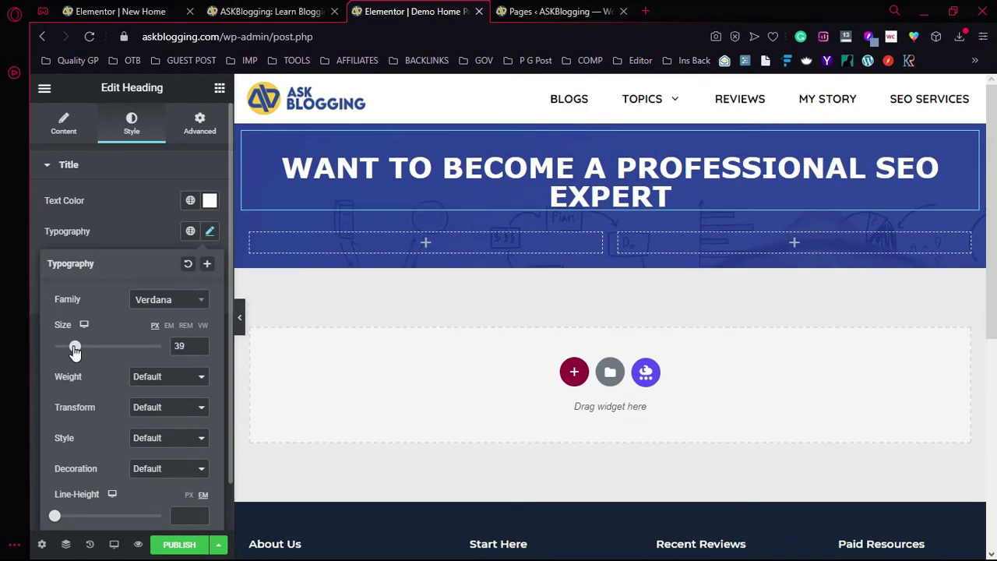
left_click(200, 343)
left_click(178, 378)
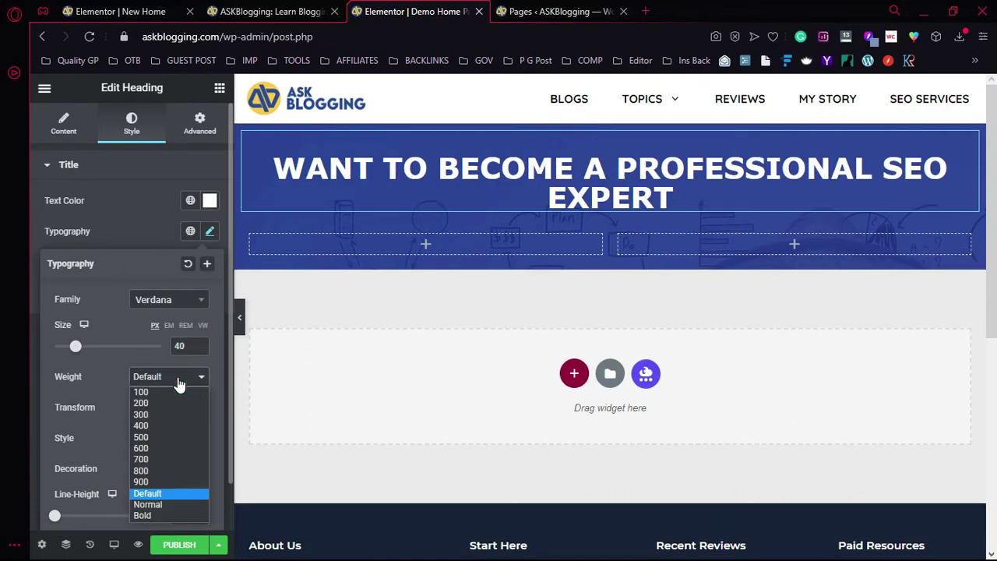
left_click(148, 482)
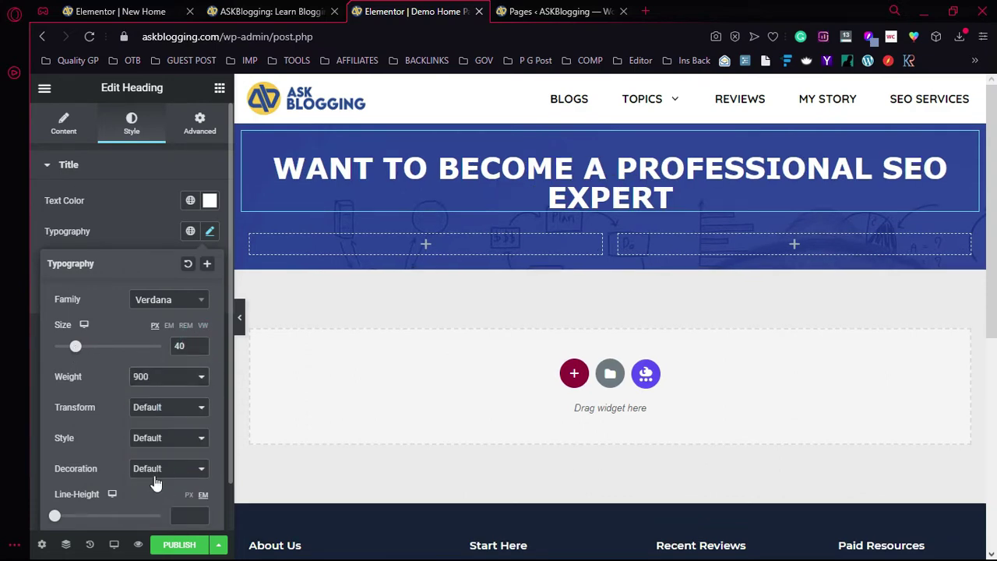
Try font weights 400, 700 and 800 on the heading, comparing it with the live homepage's headline.
left_click(184, 382)
left_click(162, 426)
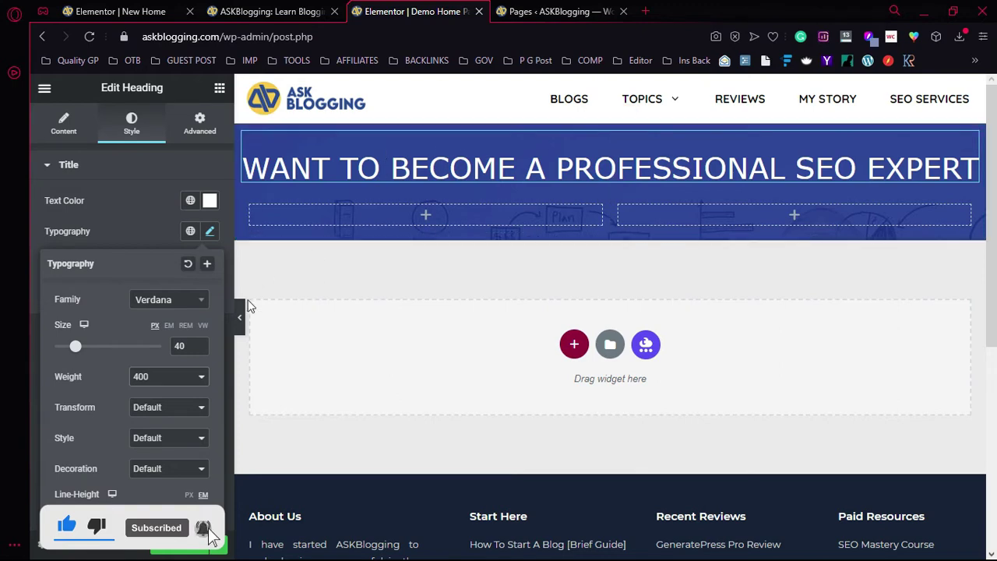
left_click(191, 382)
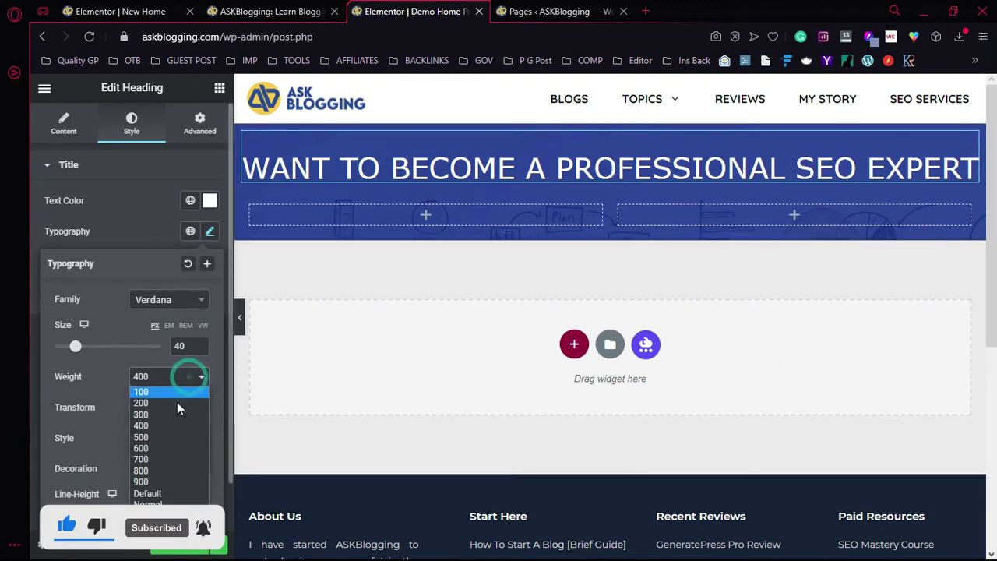
left_click(149, 454)
left_click(327, 9)
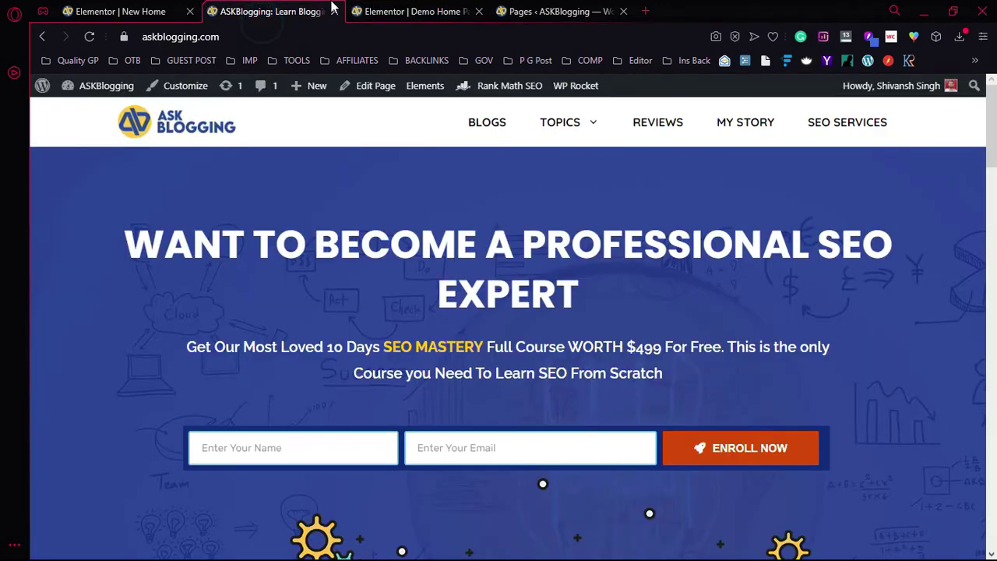
left_click(401, 9)
left_click(150, 374)
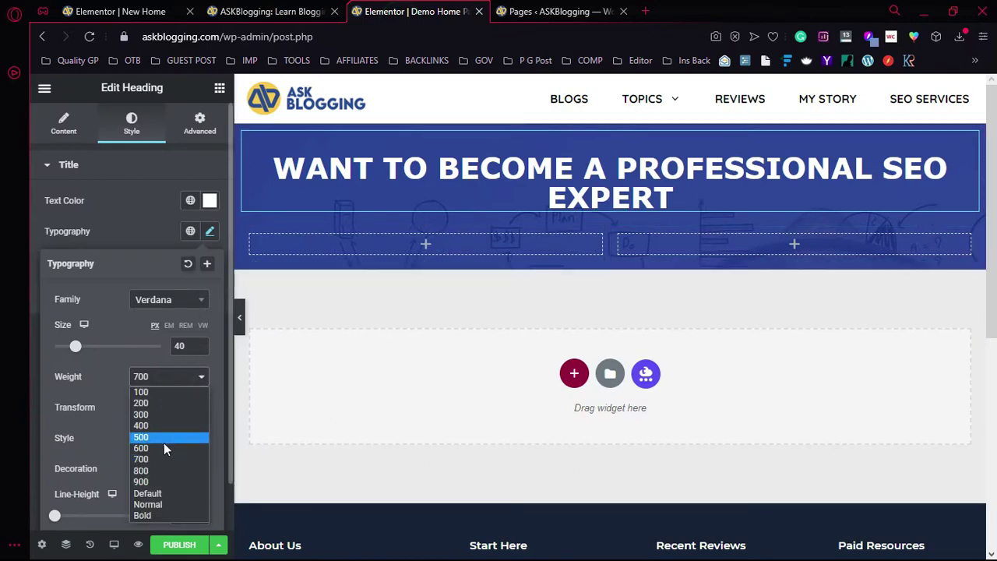
left_click(147, 471)
Set the heading's font weight to 900 and close its typography settings.
left_click(173, 375)
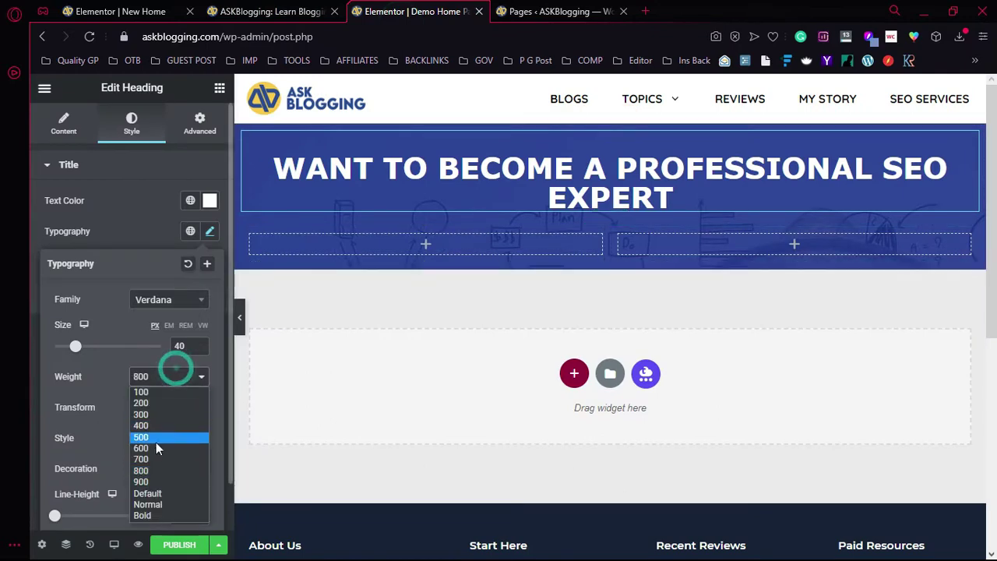
left_click(147, 483)
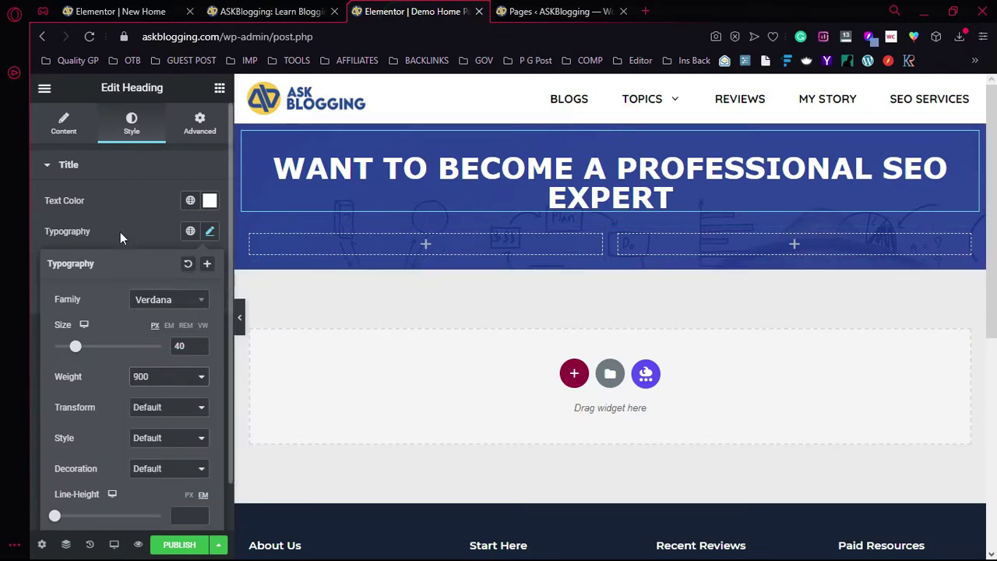
left_click(134, 198)
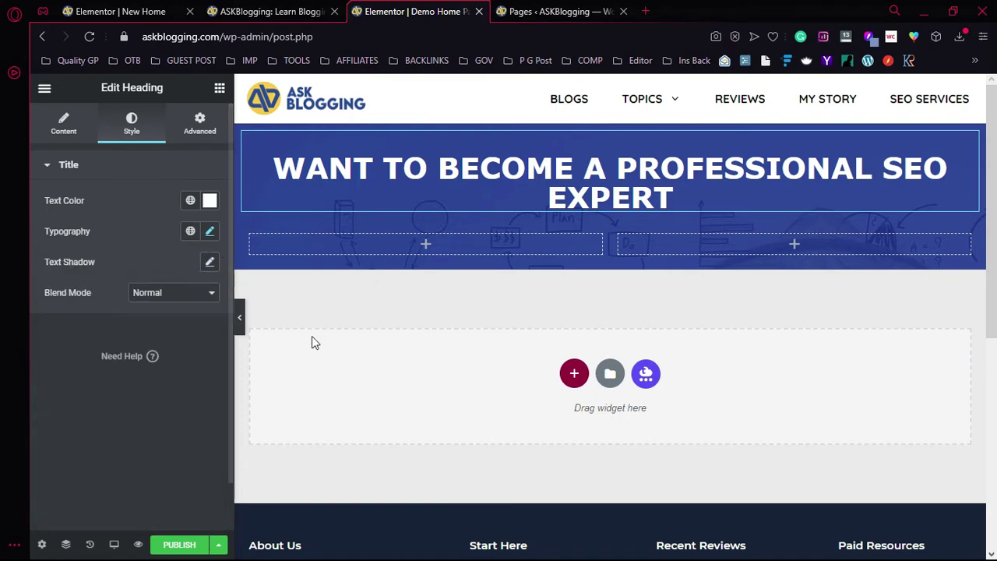
Compare the heading's full-width preview with the live homepage's headline and set its font size to 43 px.
left_click(241, 319)
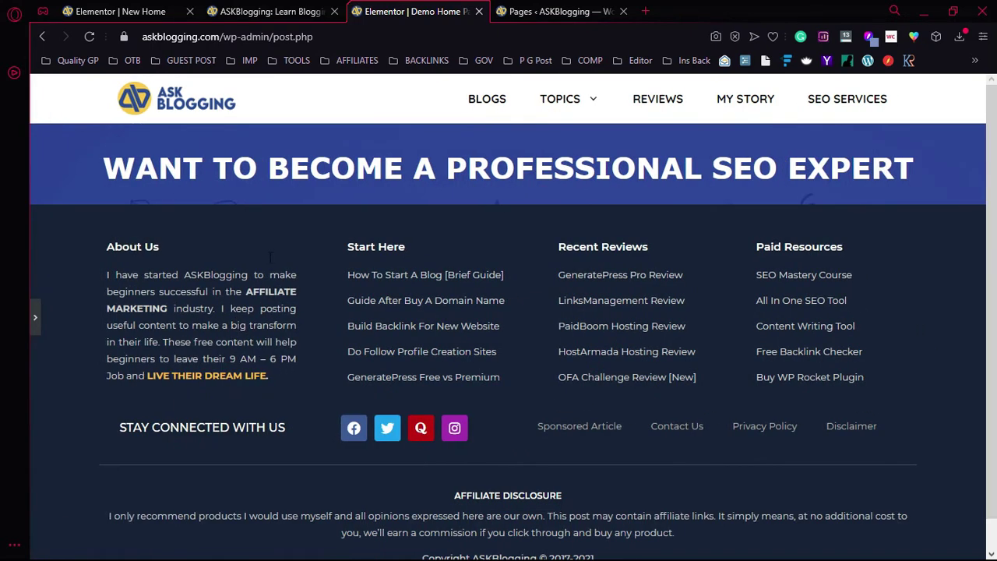
left_click(268, 11)
left_click(367, 9)
left_click(35, 316)
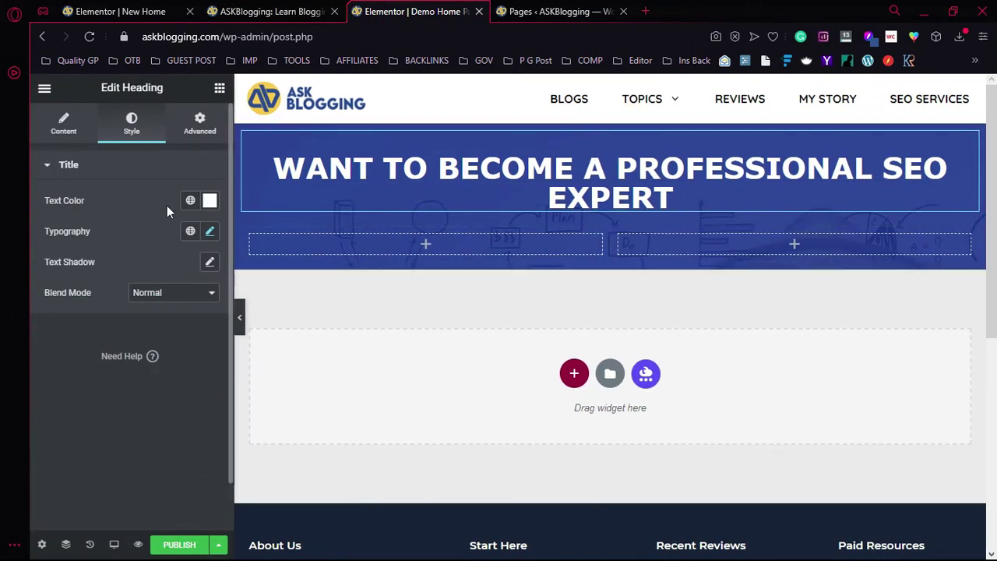
left_click(210, 231)
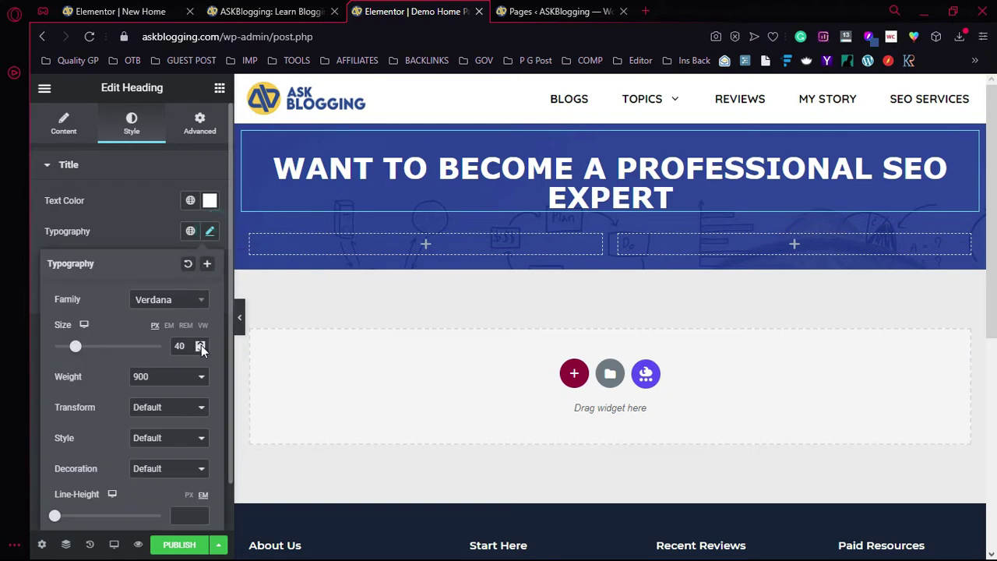
left_click(200, 343)
left_click(200, 343)
left_click(200, 343)
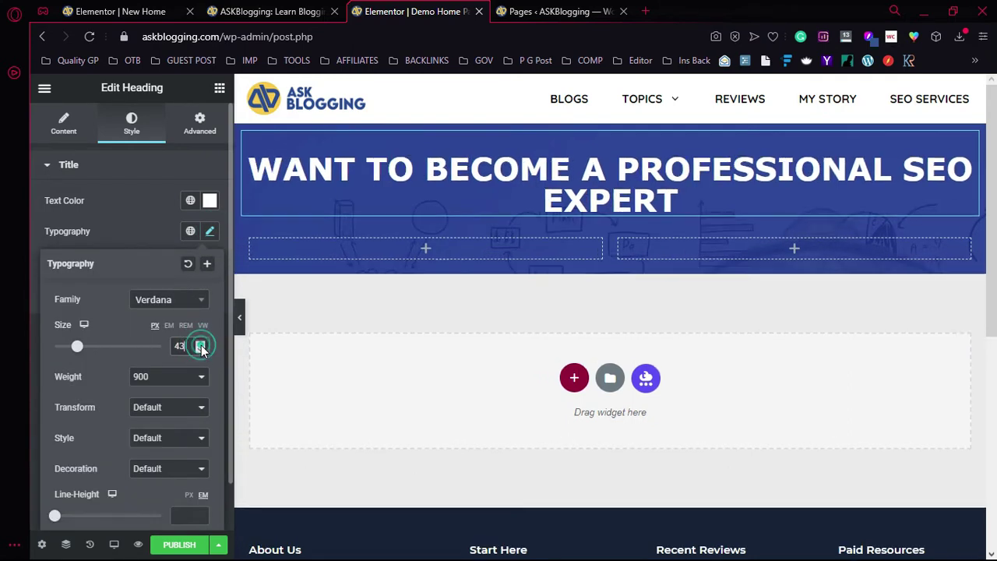
Compare the resized heading with the live homepage, set its line height to 1.4 em and preview it at full width.
left_click(240, 318)
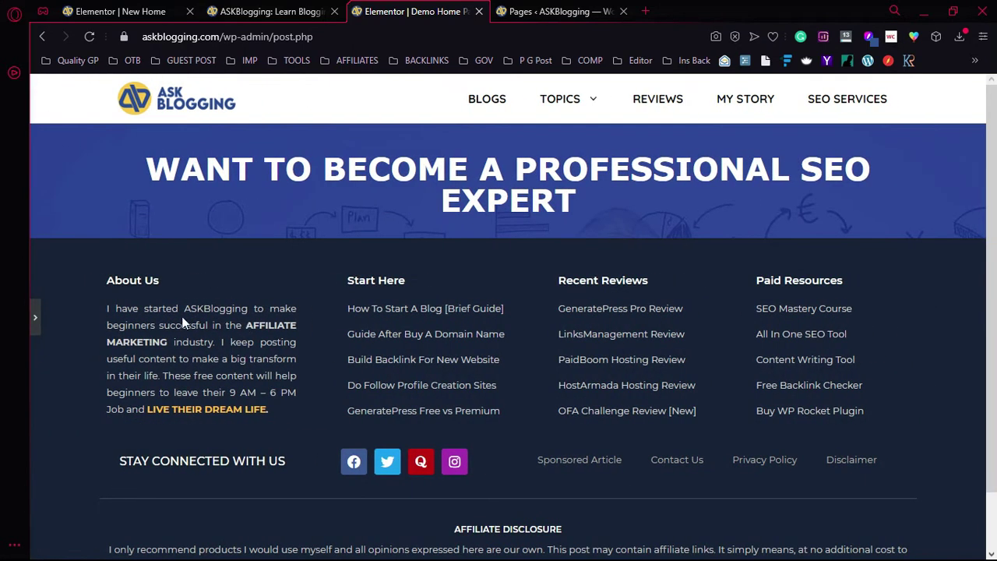
left_click(247, 12)
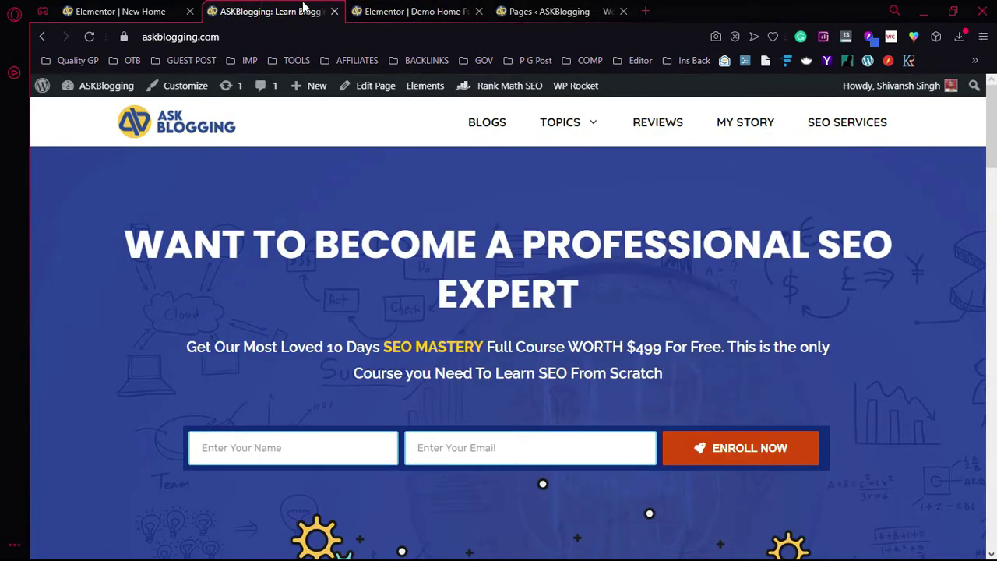
left_click(434, 11)
left_click(295, 11)
left_click(395, 10)
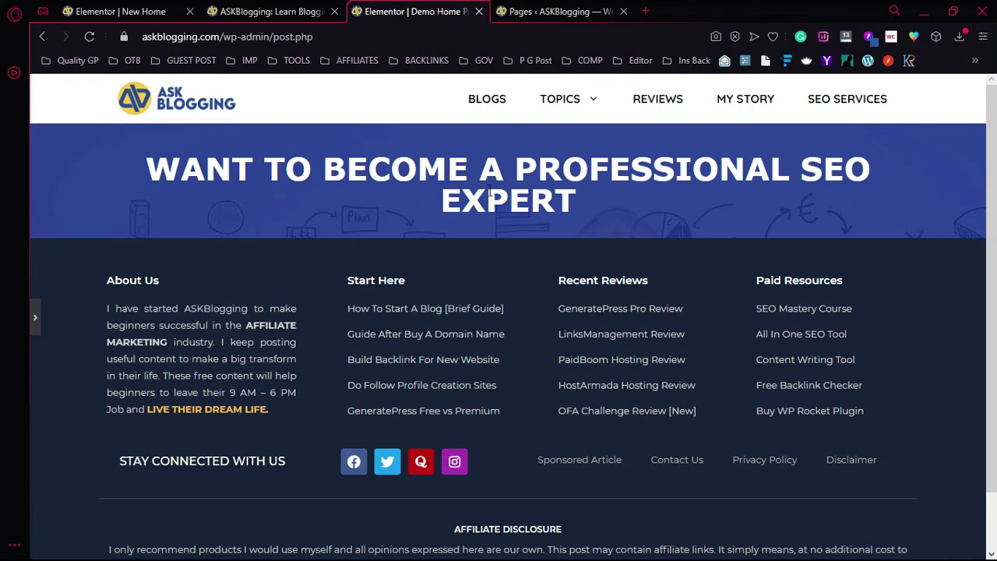
left_click(37, 315)
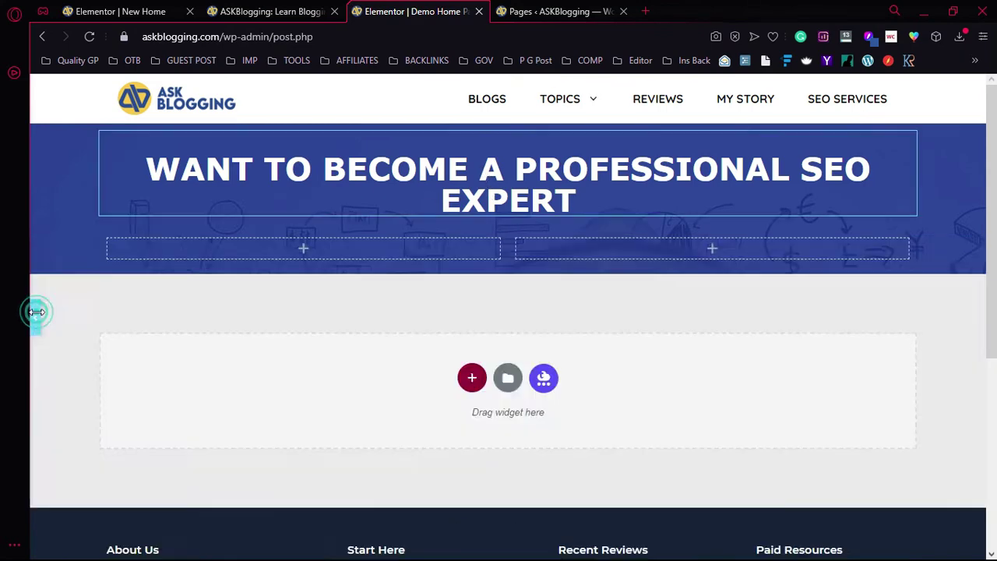
left_click(210, 232)
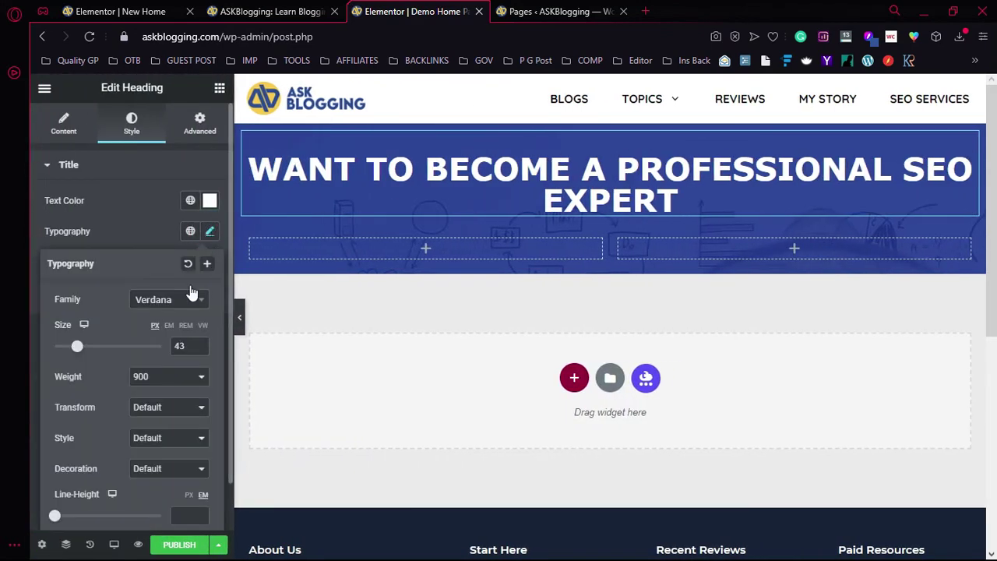
scroll(194, 374, "down", 1)
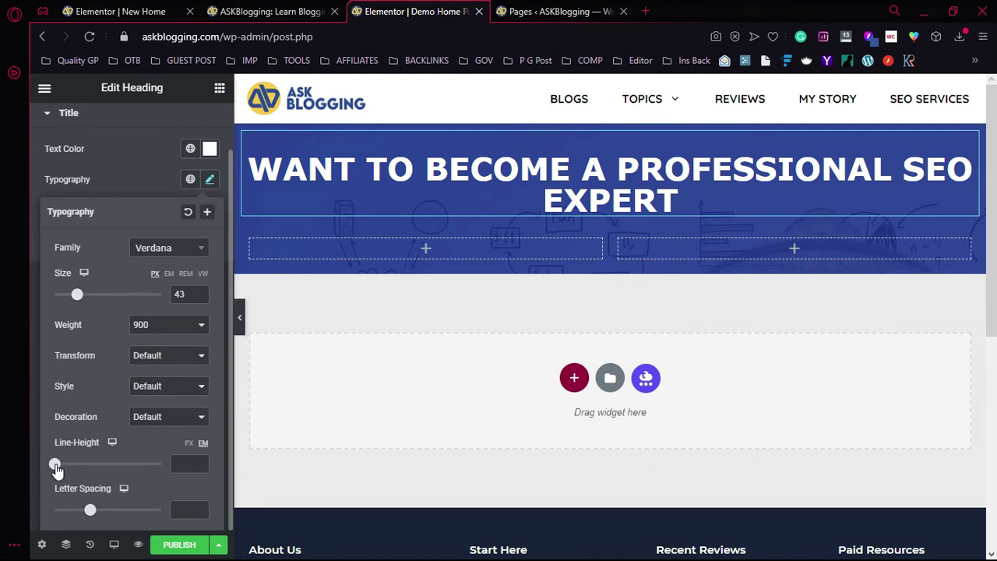
left_click_drag(56, 466, 69, 470)
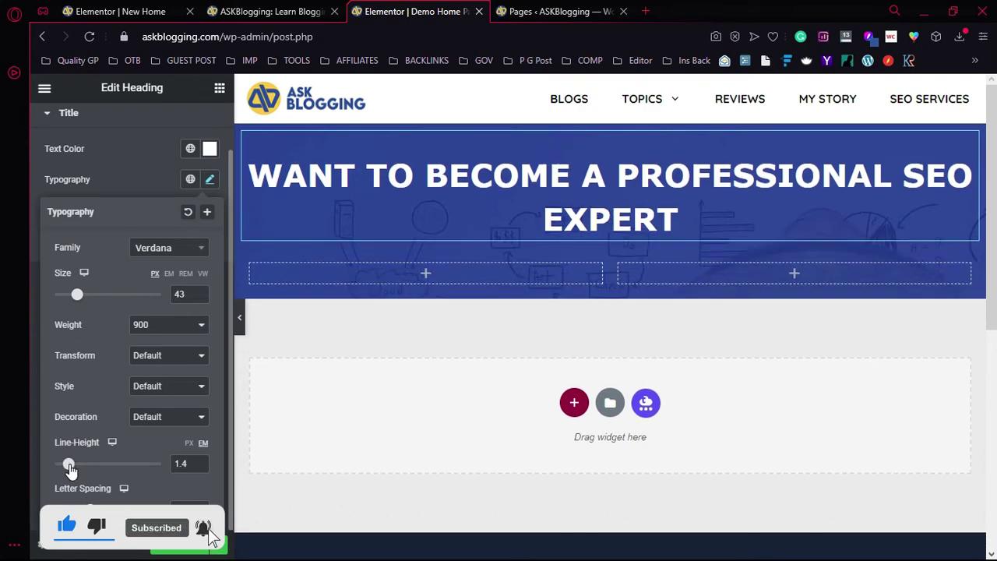
left_click(239, 316)
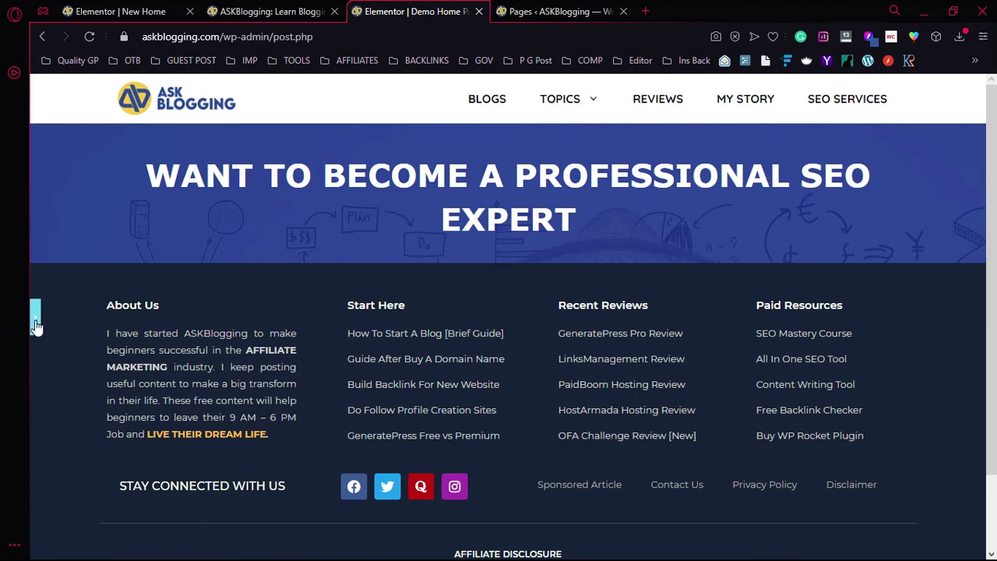
left_click(35, 318)
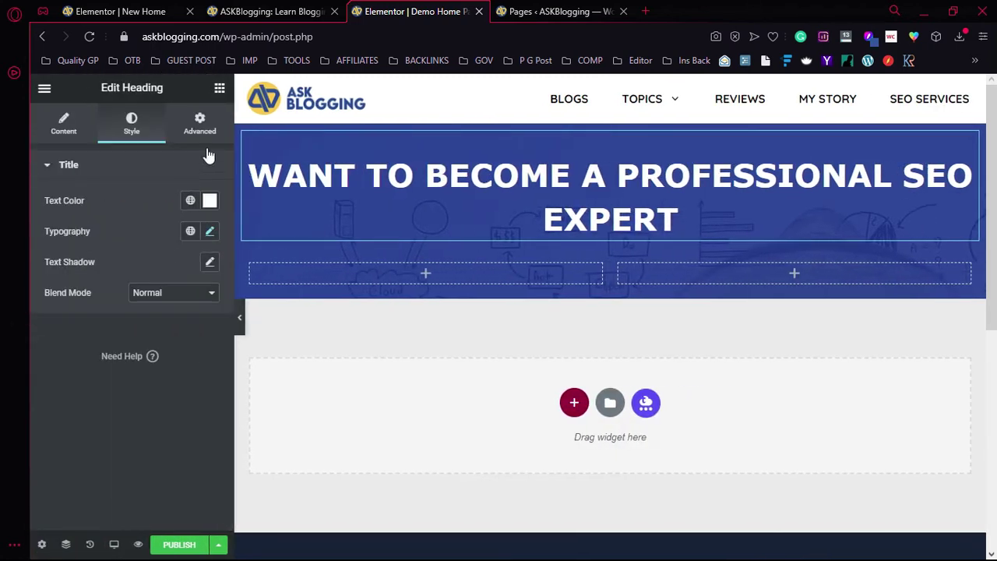
Increase the heading's top margin to about 45 px and leave the heading's settings.
left_click(207, 136)
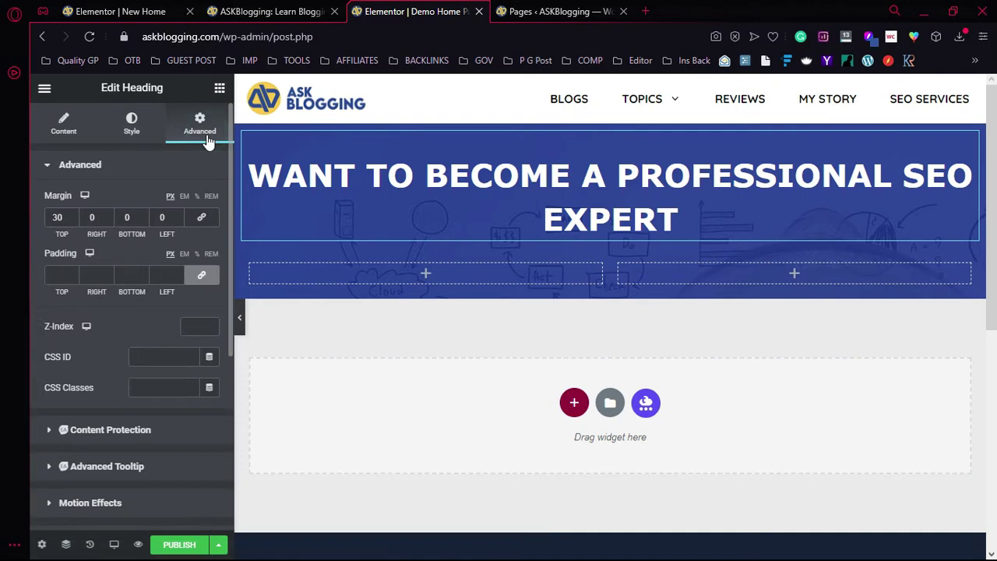
left_click(73, 215)
left_click(73, 215)
left_click(73, 215)
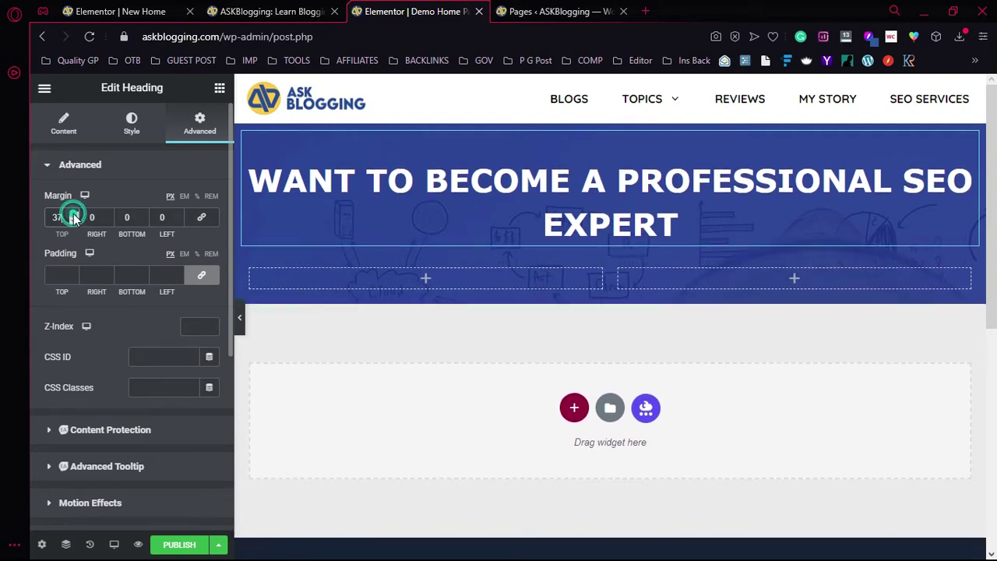
left_click(72, 215)
left_click(72, 215)
left_click(73, 215)
left_click(72, 215)
left_click(73, 215)
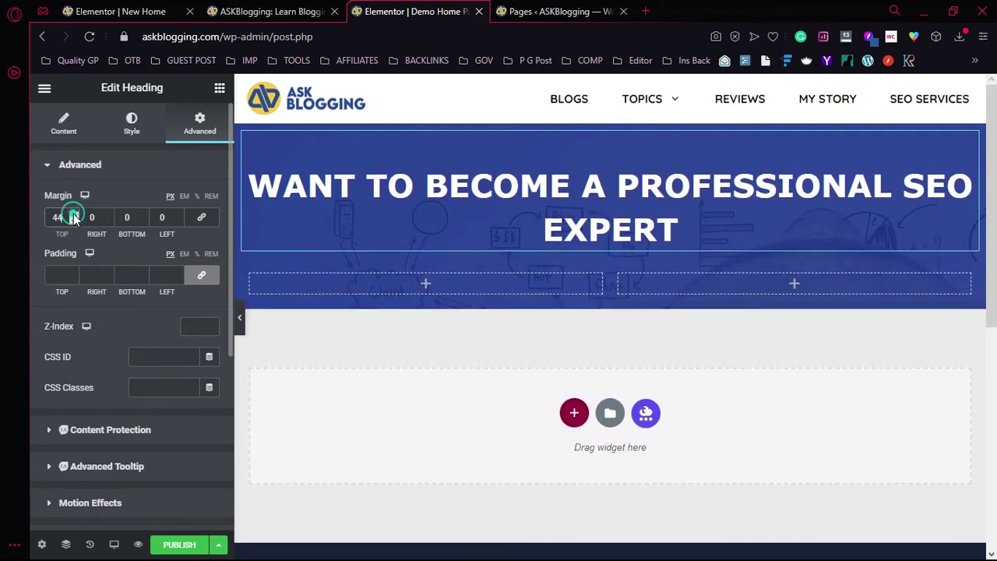
left_click(72, 215)
left_click(73, 218)
left_click(73, 220)
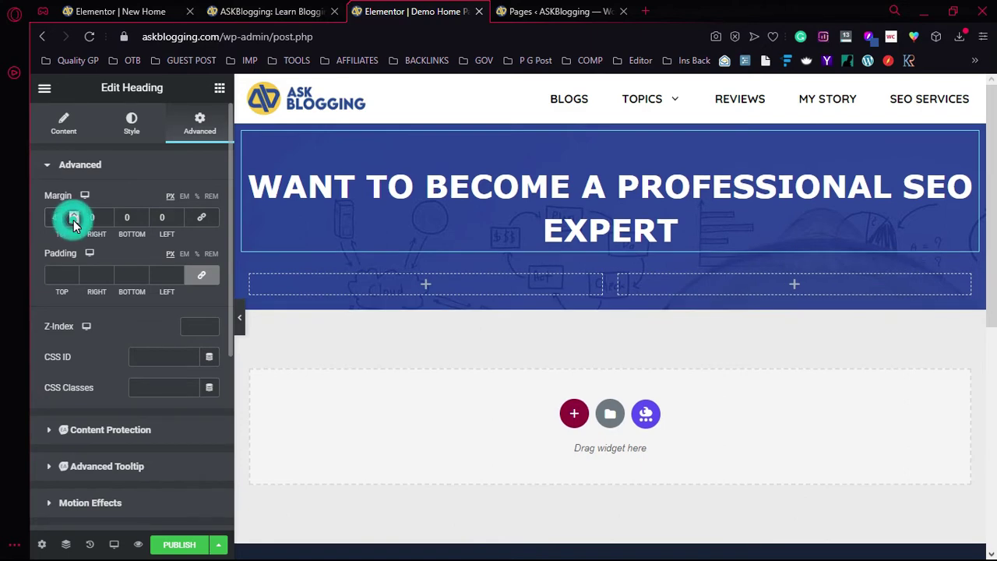
left_click(505, 108)
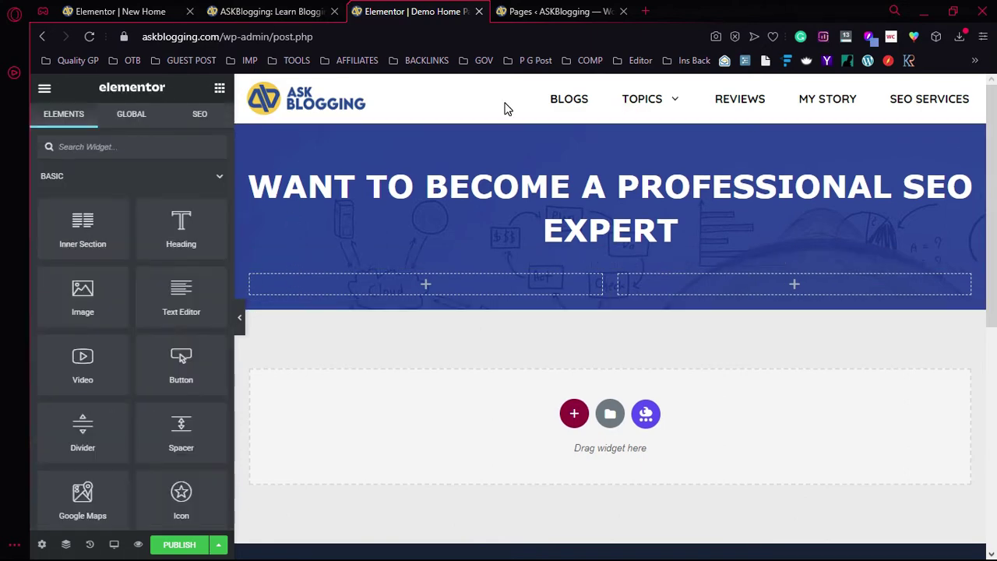
Copy the "Get Our Most Loved 10 Days SEO MASTERY..." subheadline from the live homepage and return to the demo page editor.
left_click(300, 12)
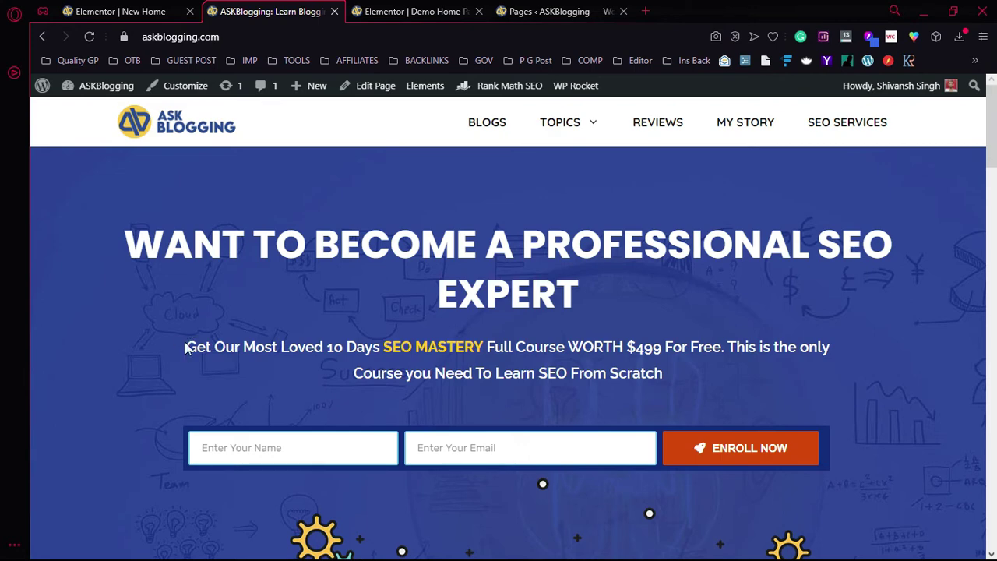
left_click_drag(184, 348, 665, 374)
key("ctrl+c")
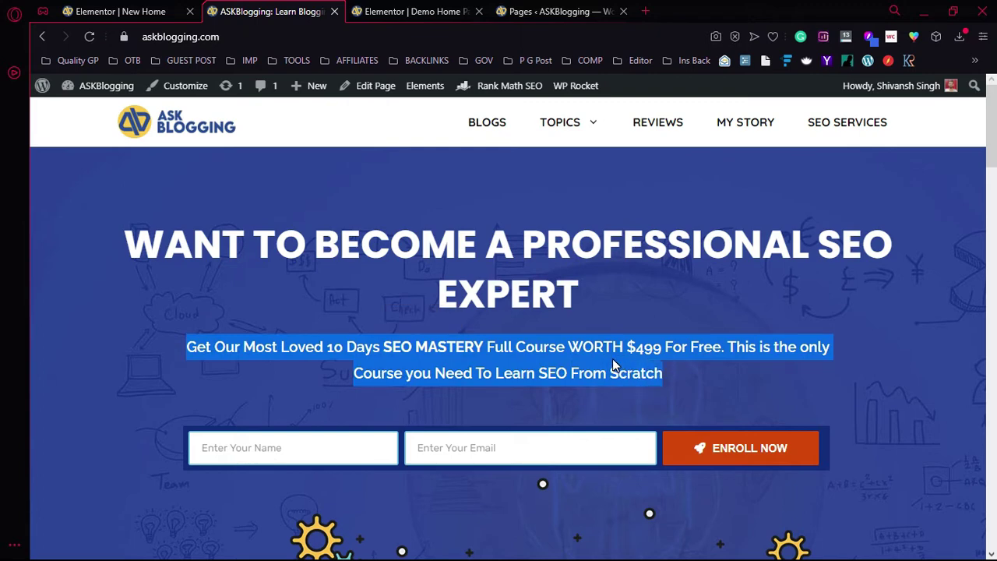
left_click(411, 11)
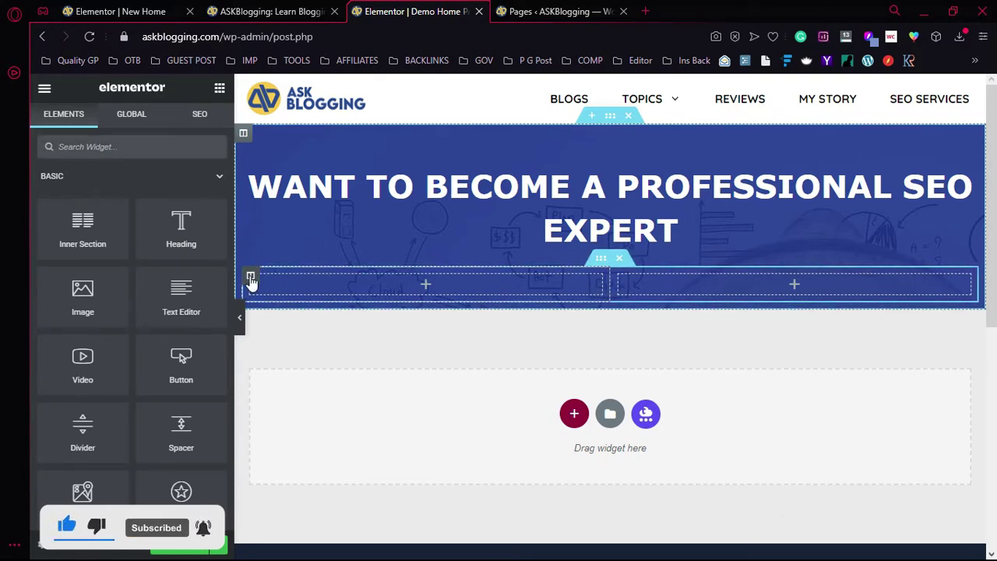
Duplicate the first column of the inner section below the heading and set both outer columns' widths to 5%.
right_click(250, 281)
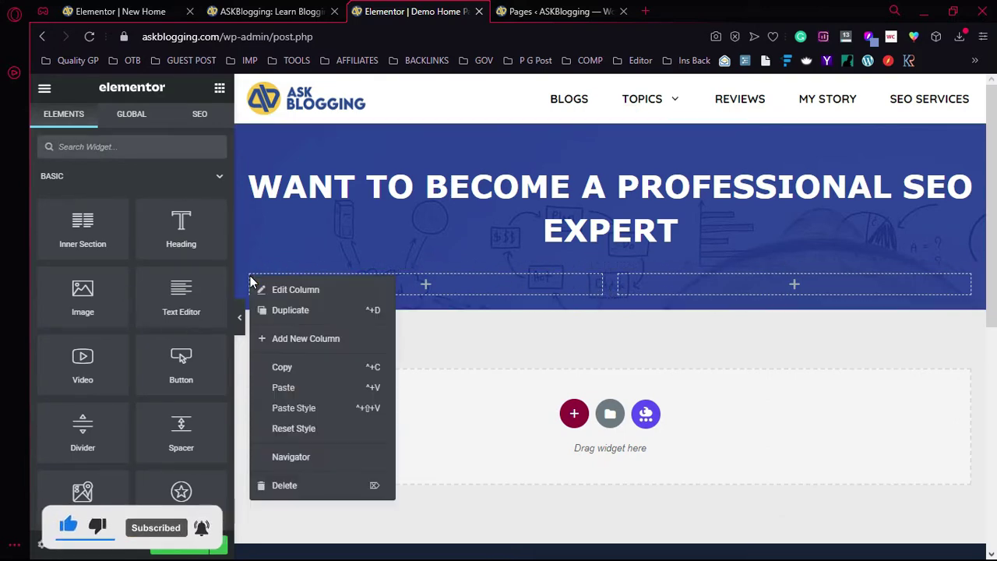
left_click(277, 311)
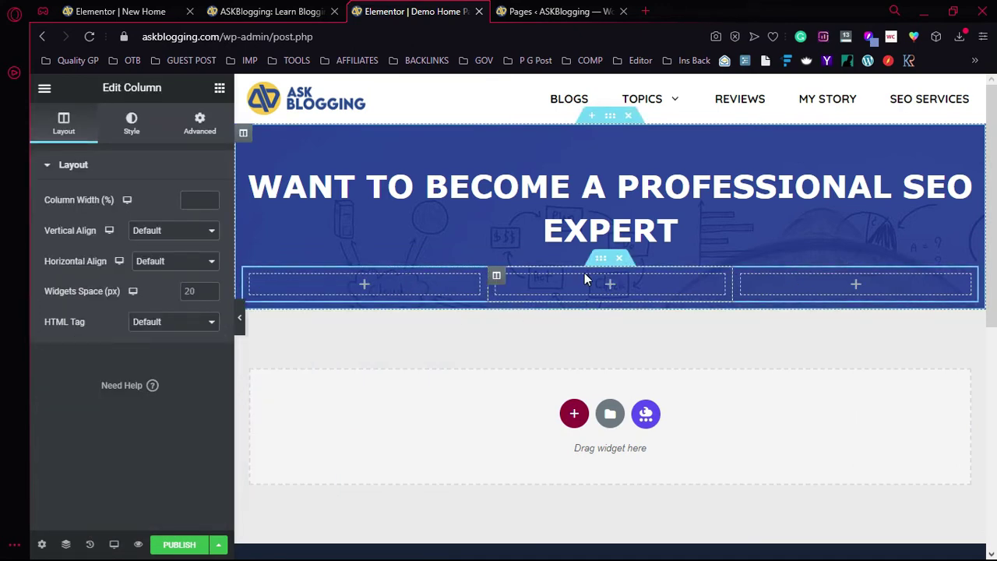
left_click(250, 275)
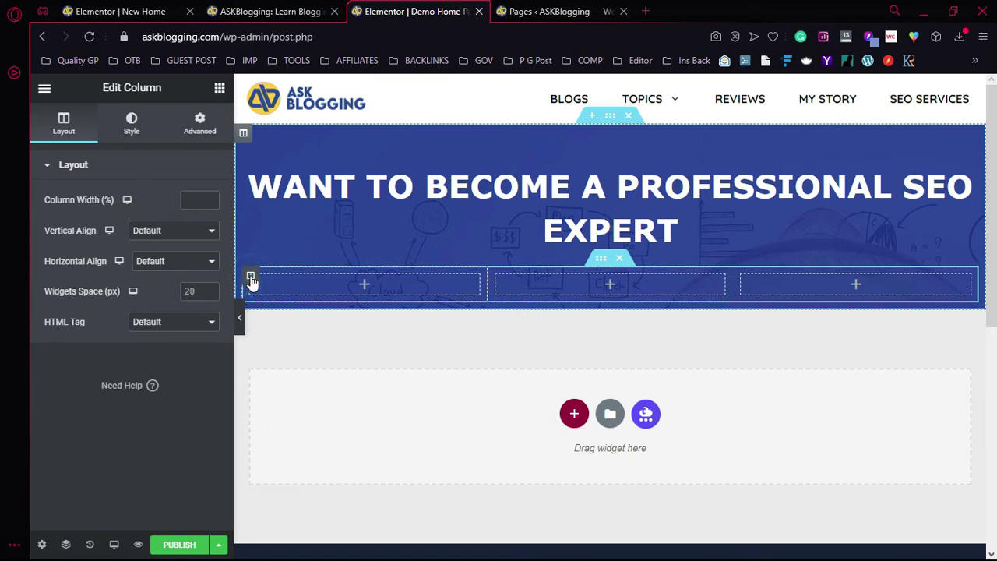
left_click(197, 202)
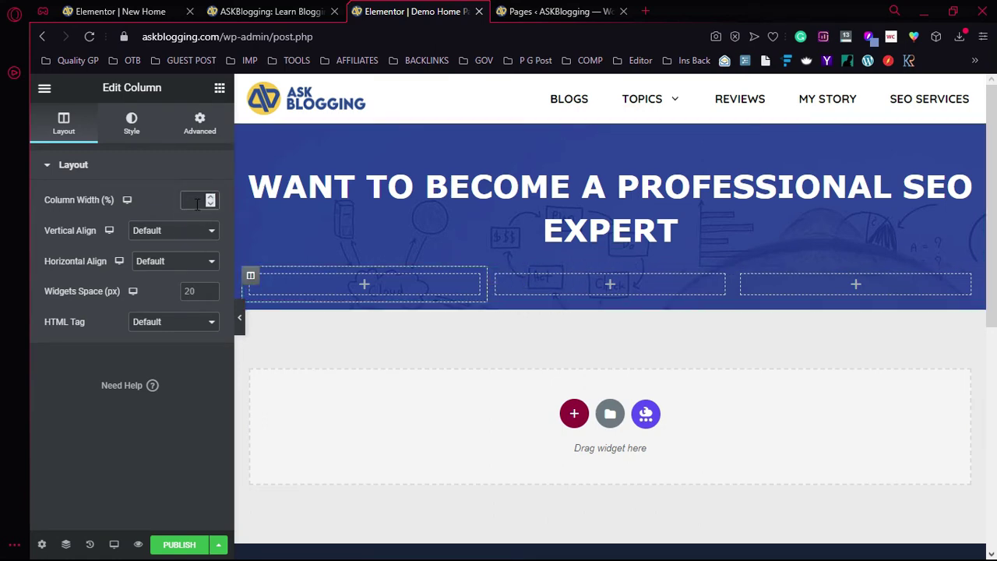
type("5")
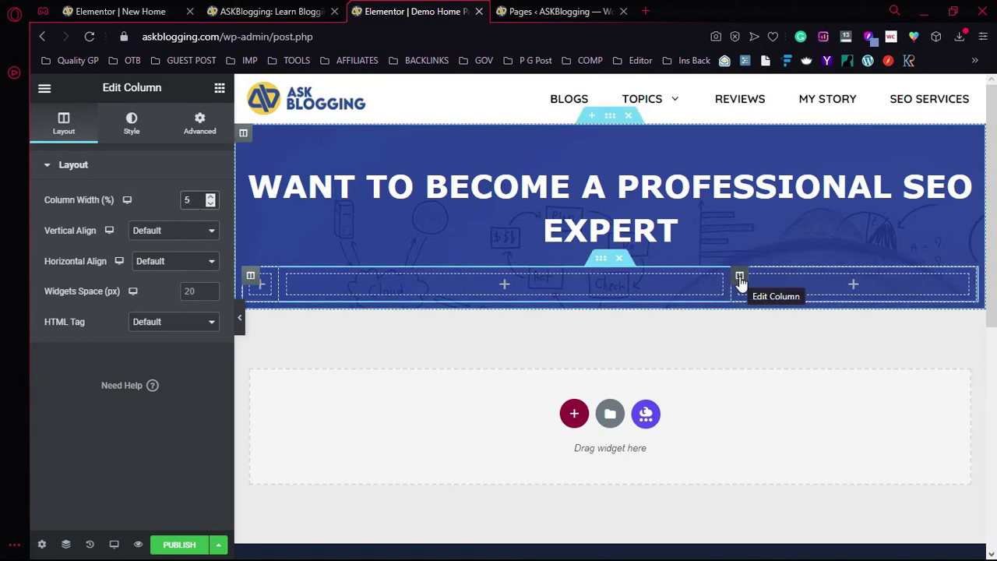
left_click(739, 277)
left_click(187, 198)
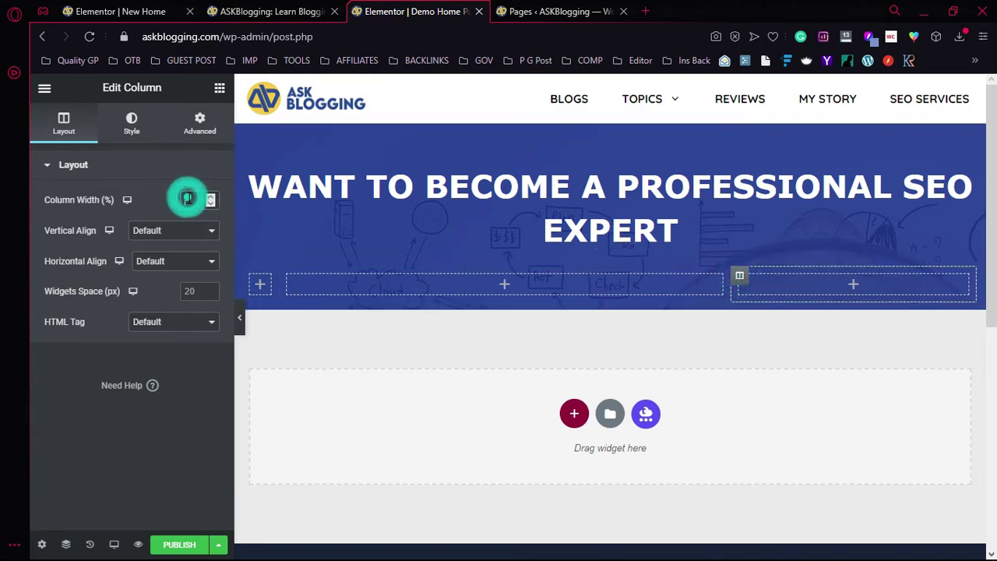
type("5")
left_click(220, 87)
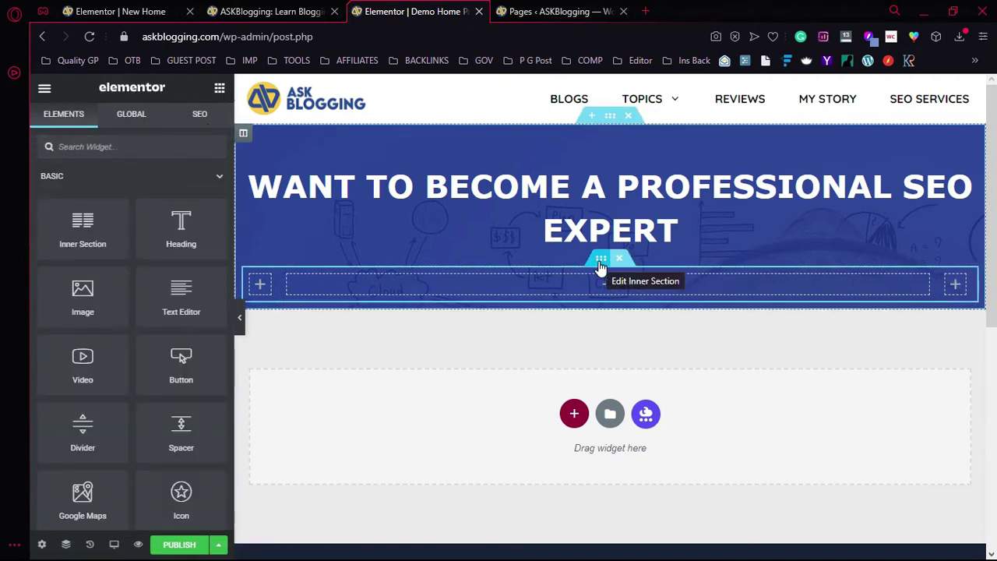
Duplicate the three-column inner section below the heading and check the hero layout on the live homepage.
right_click(601, 269)
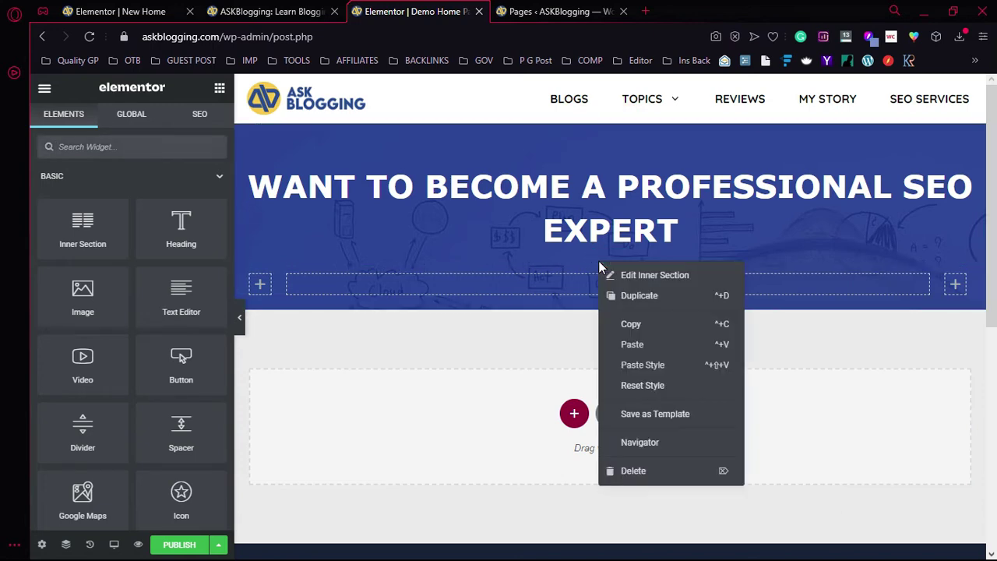
left_click(622, 296)
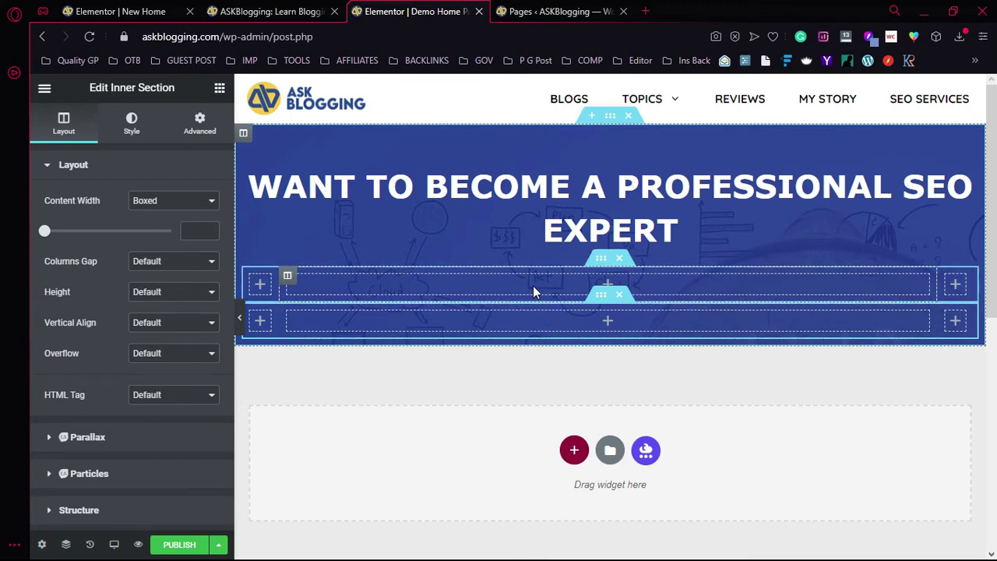
left_click(284, 14)
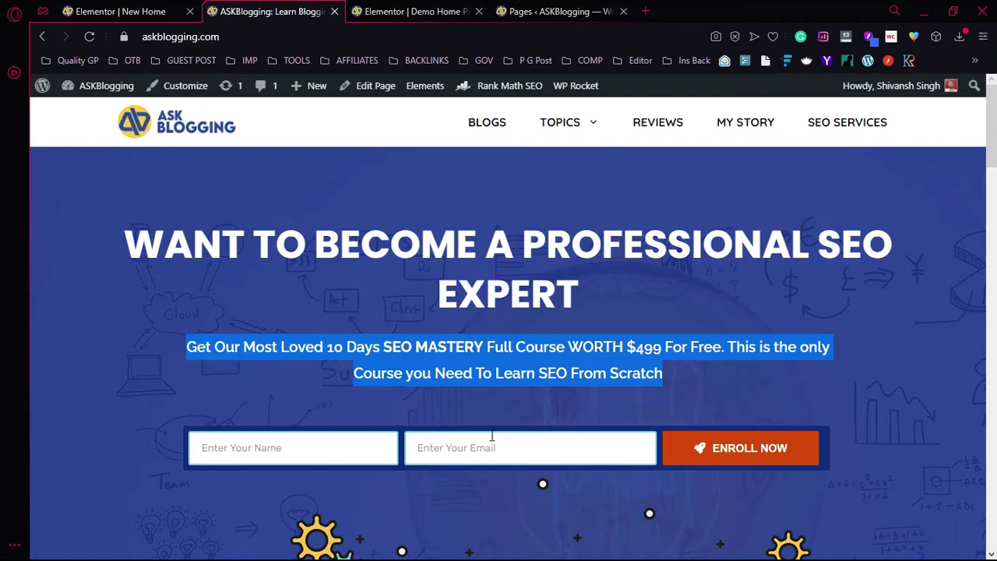
left_click(410, 11)
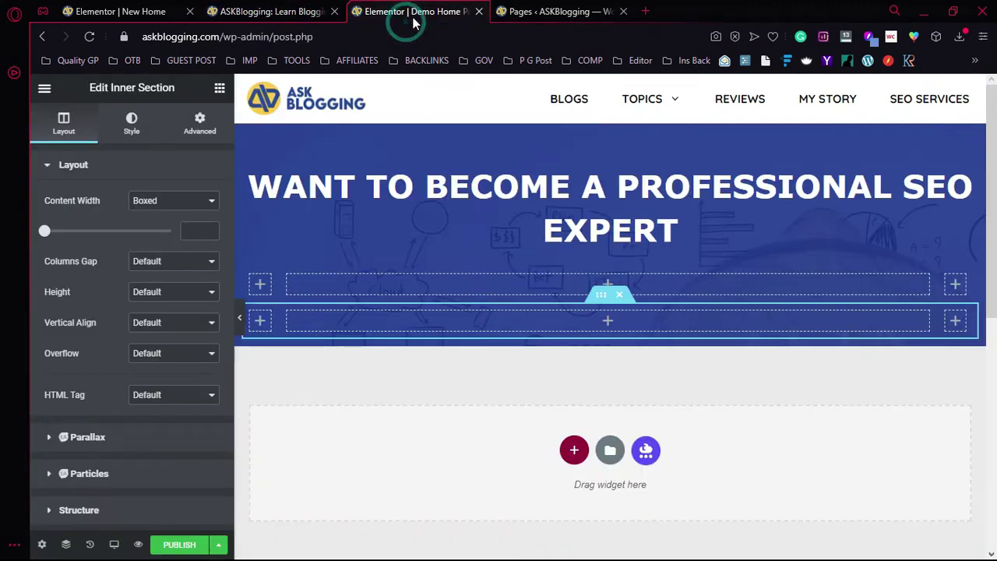
Add a Text Editor widget to the upper inner section's middle column and replace its placeholder text with the copied subheadline.
left_click(220, 91)
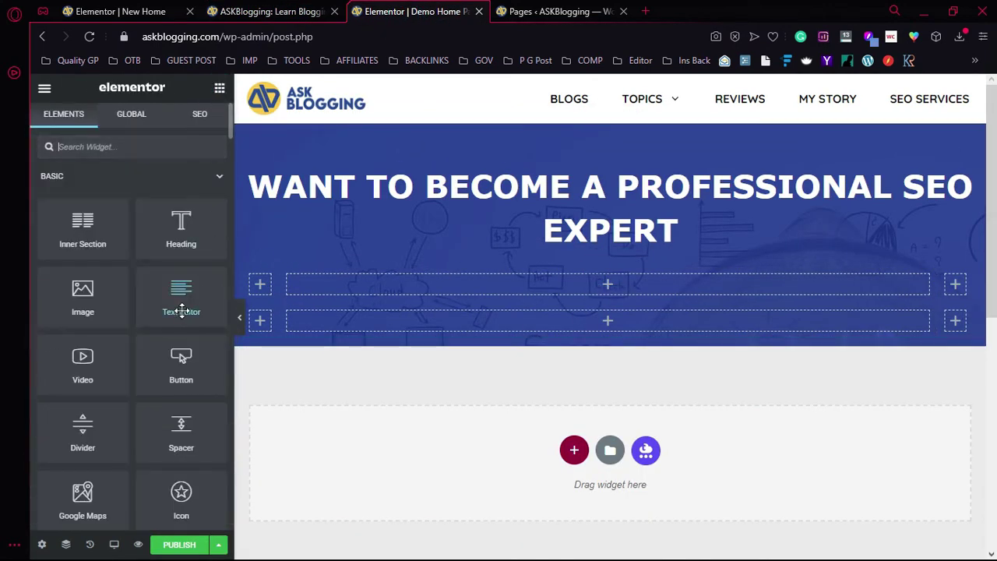
left_click_drag(180, 312, 622, 299)
triple_click(119, 405)
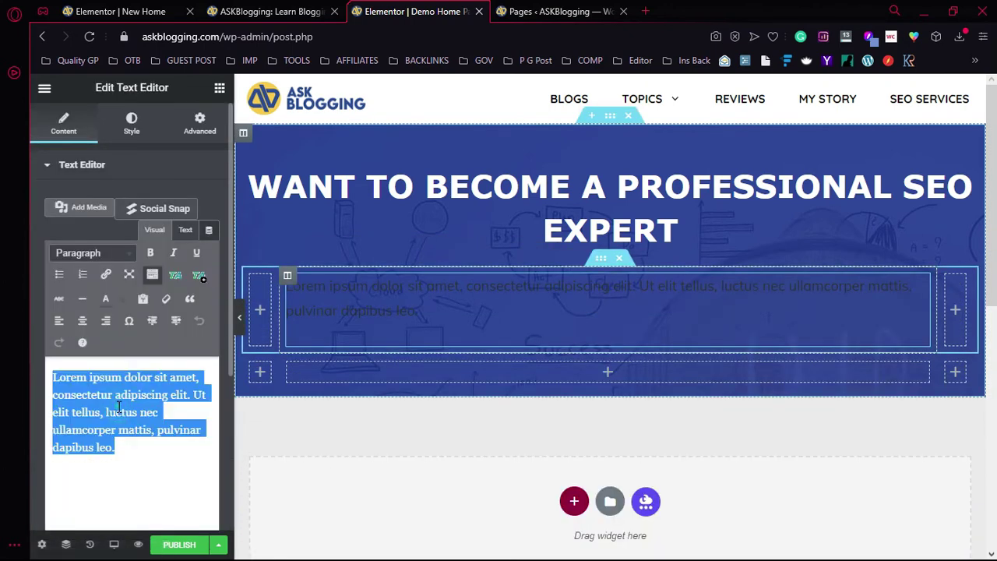
key("ctrl+v")
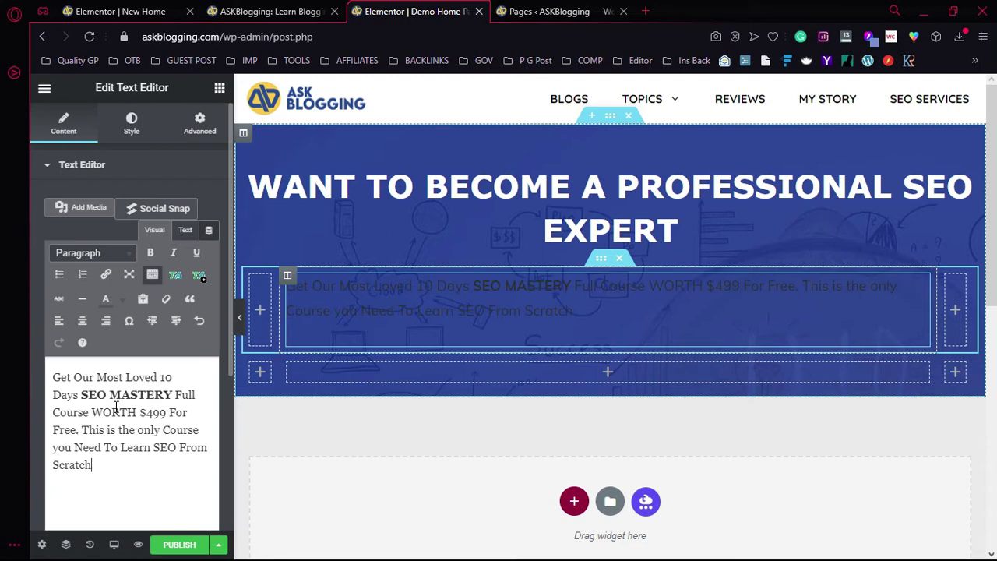
Center the subheadline text and set its text color to white.
left_click(132, 137)
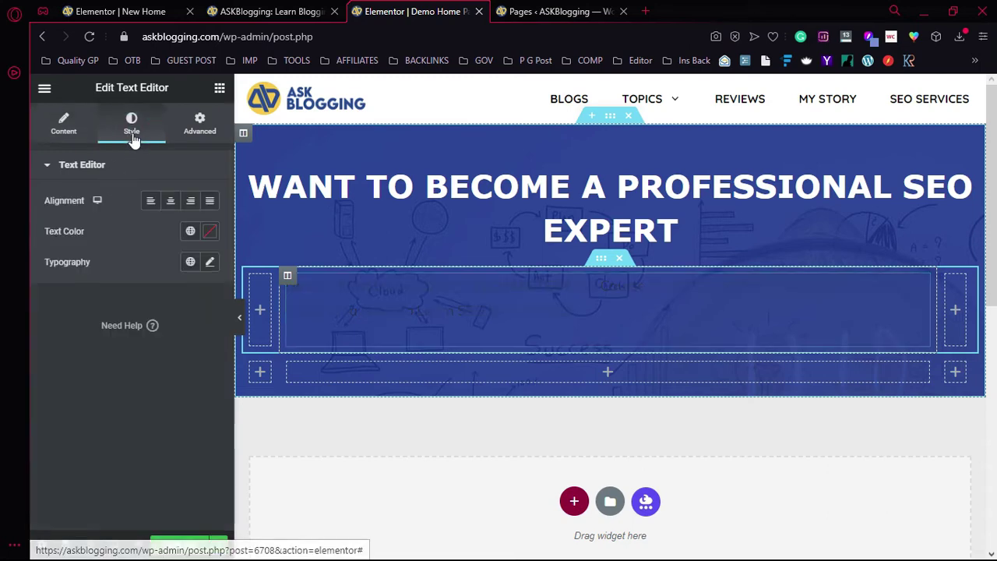
left_click(171, 202)
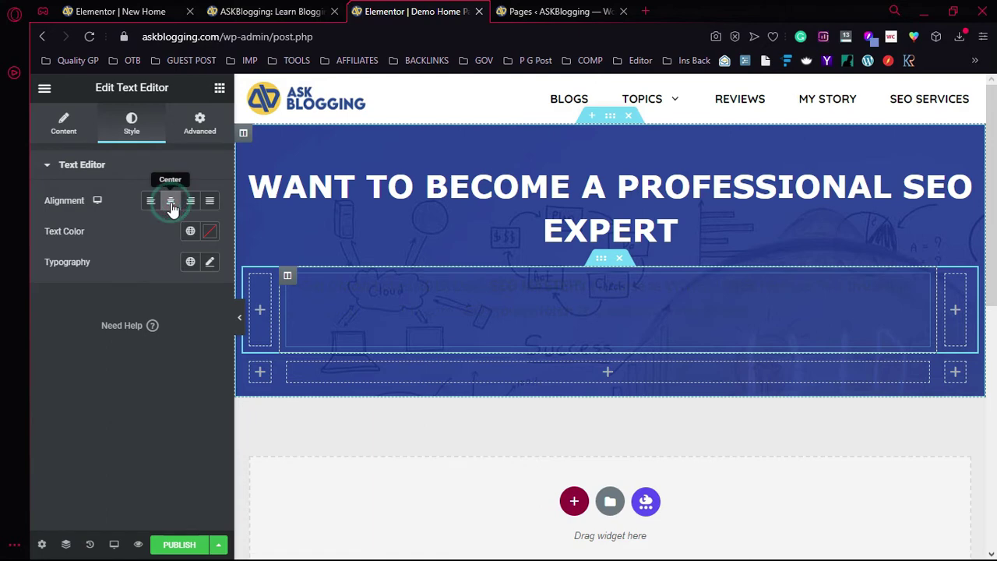
left_click(209, 232)
left_click_drag(209, 338, 120, 283)
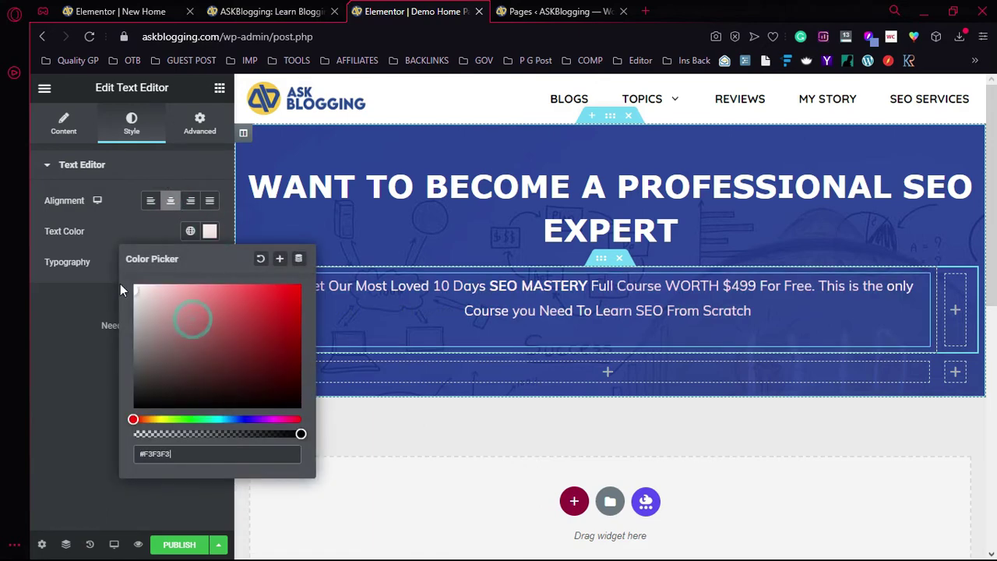
left_click(71, 327)
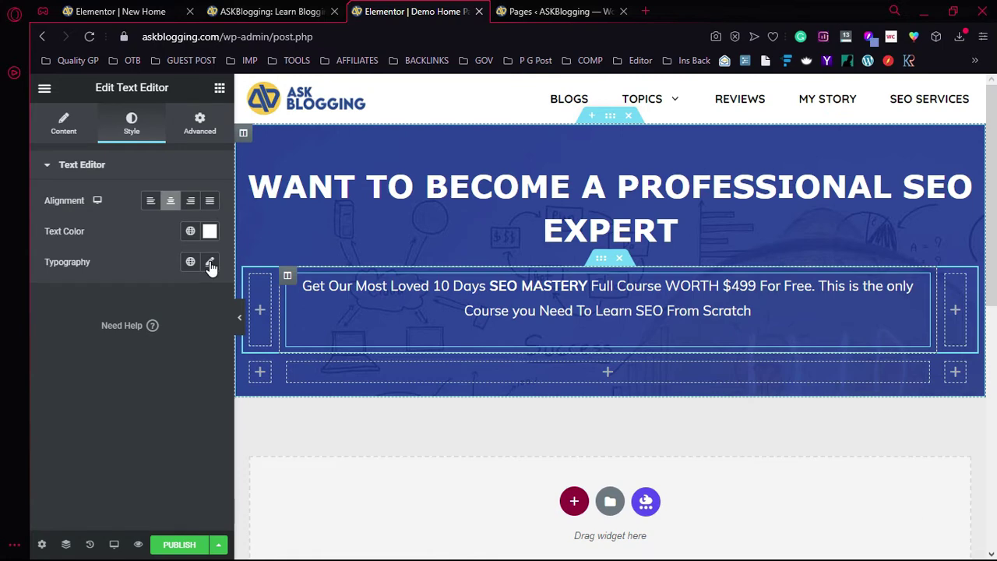
Color the words "SEO MASTERY" in the subheadline yellow.
left_click(64, 125)
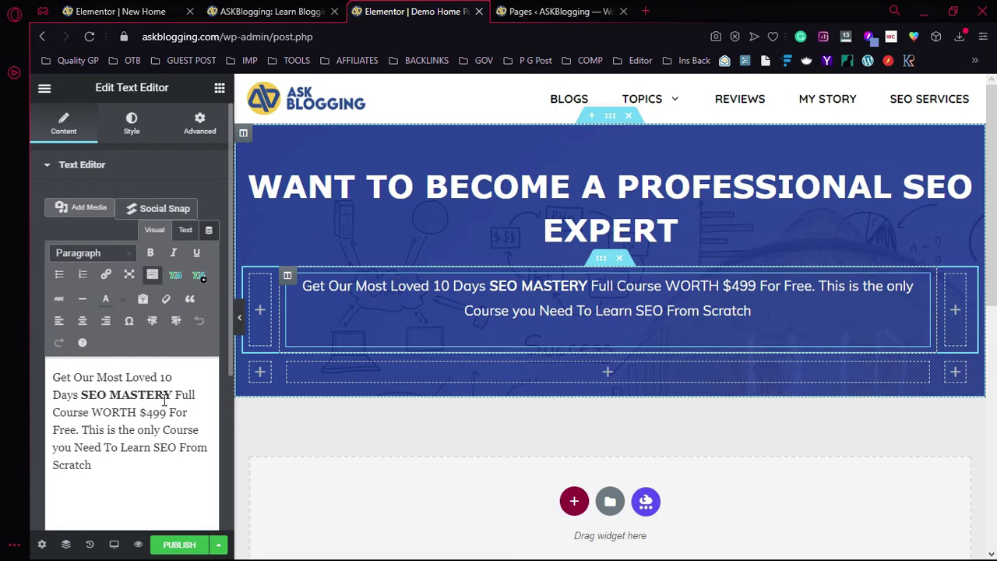
left_click_drag(171, 391, 83, 393)
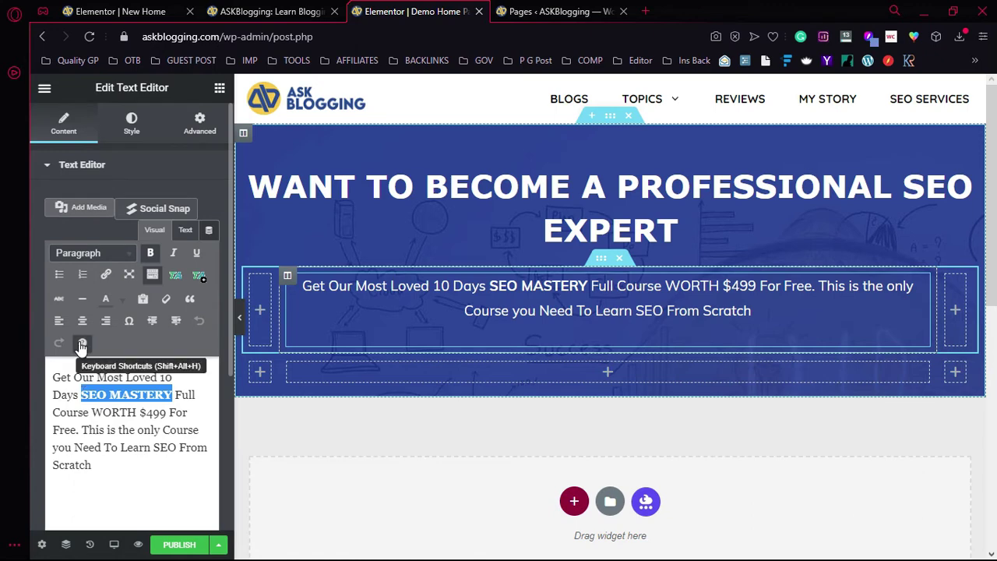
left_click(120, 303)
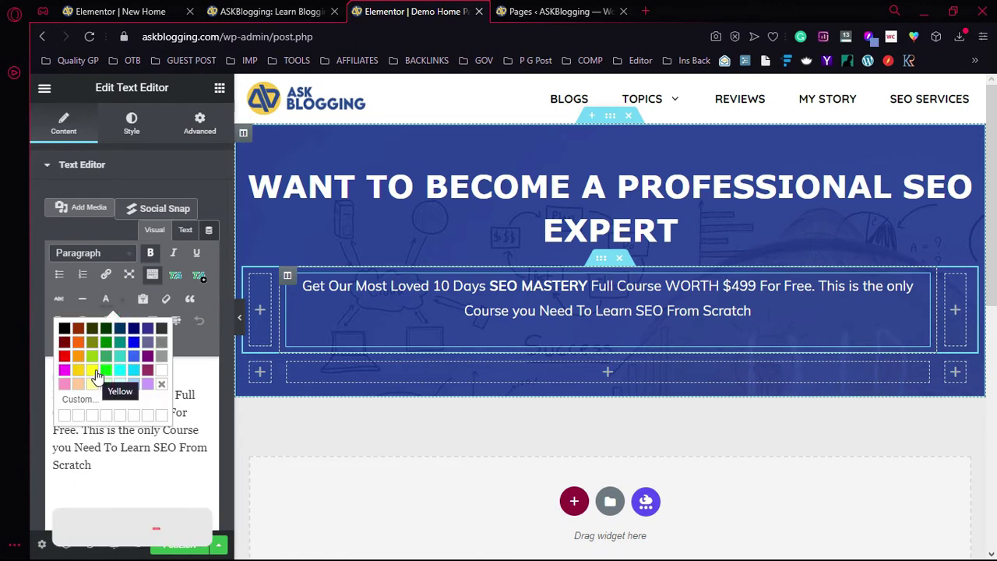
left_click(94, 373)
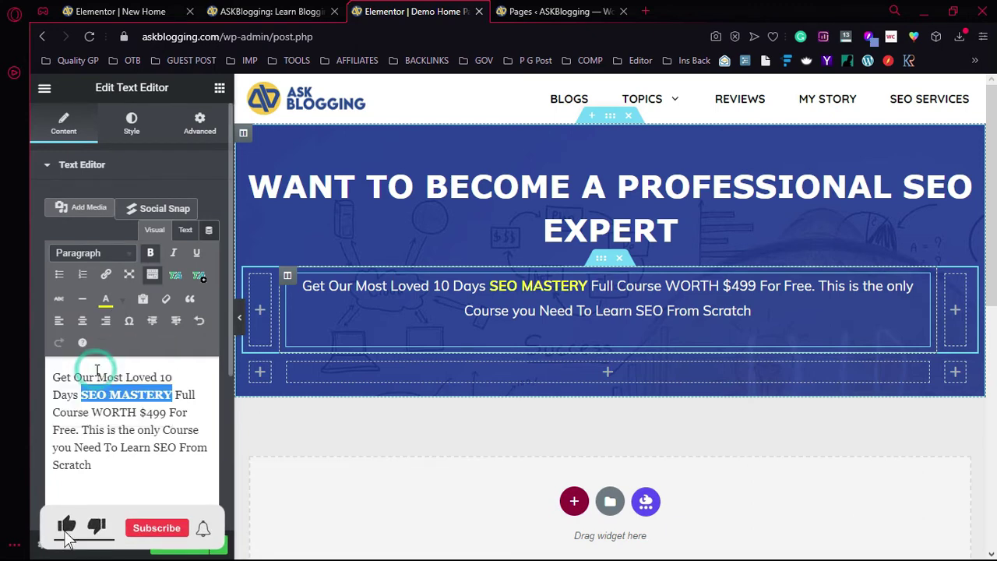
left_click(133, 468)
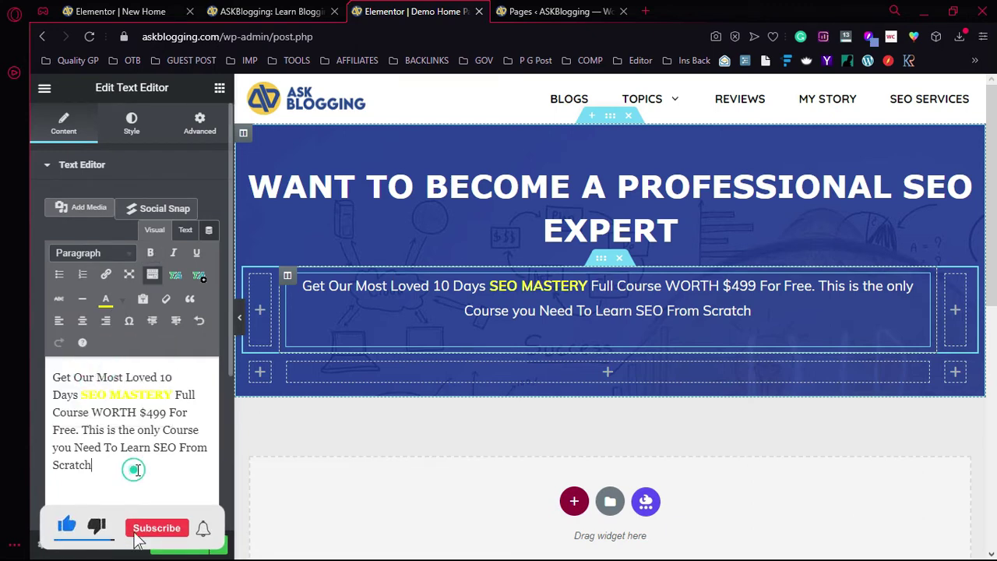
Preview the demo page at full width and compare its subheadline with the live homepage's.
left_click(239, 316)
left_click(251, 11)
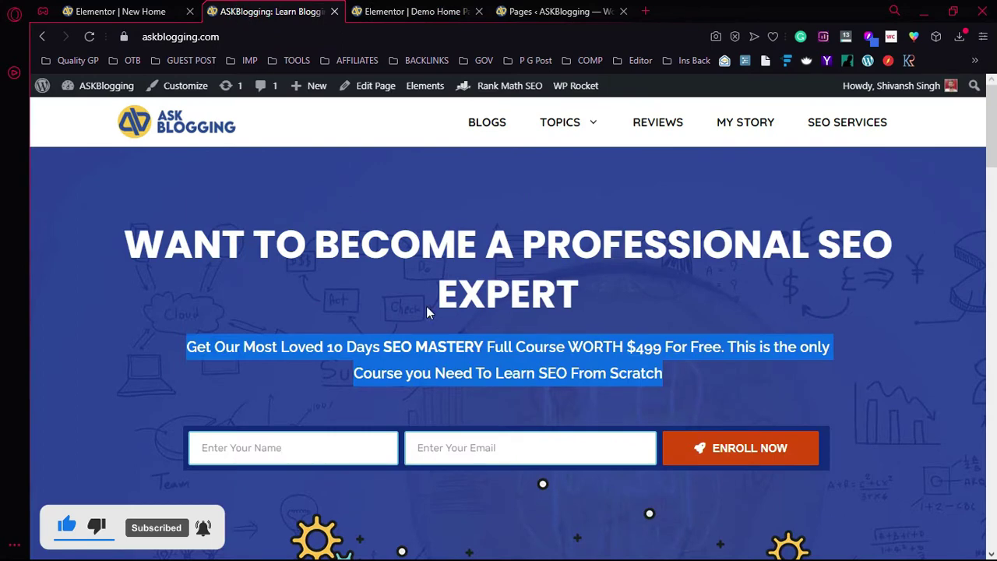
left_click(456, 359)
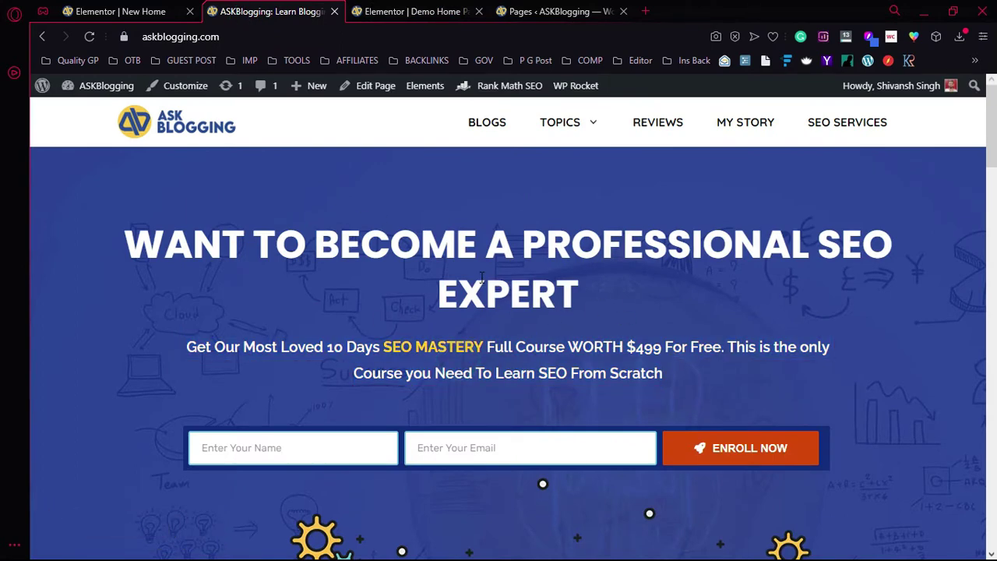
left_click(413, 11)
left_click(299, 9)
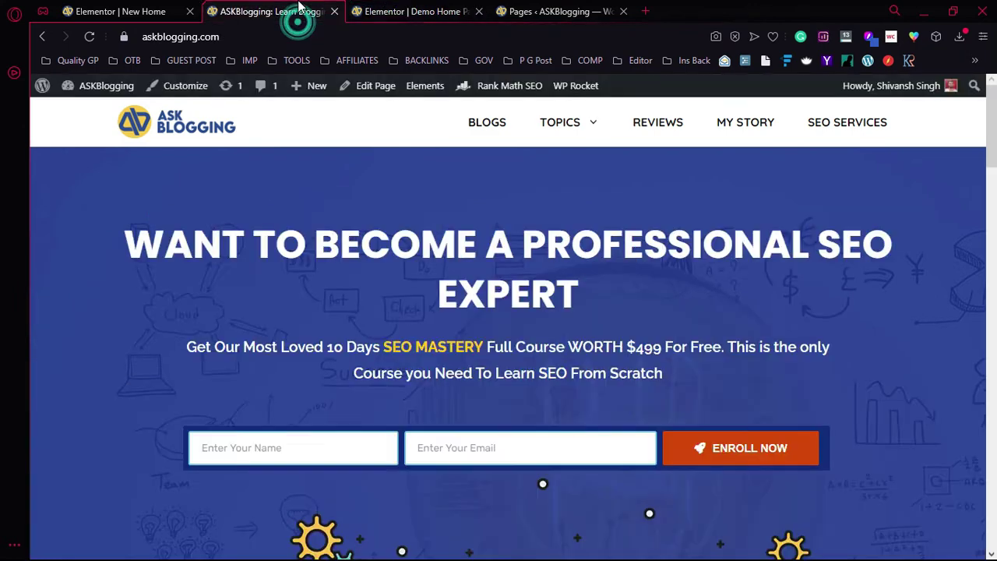
left_click(407, 11)
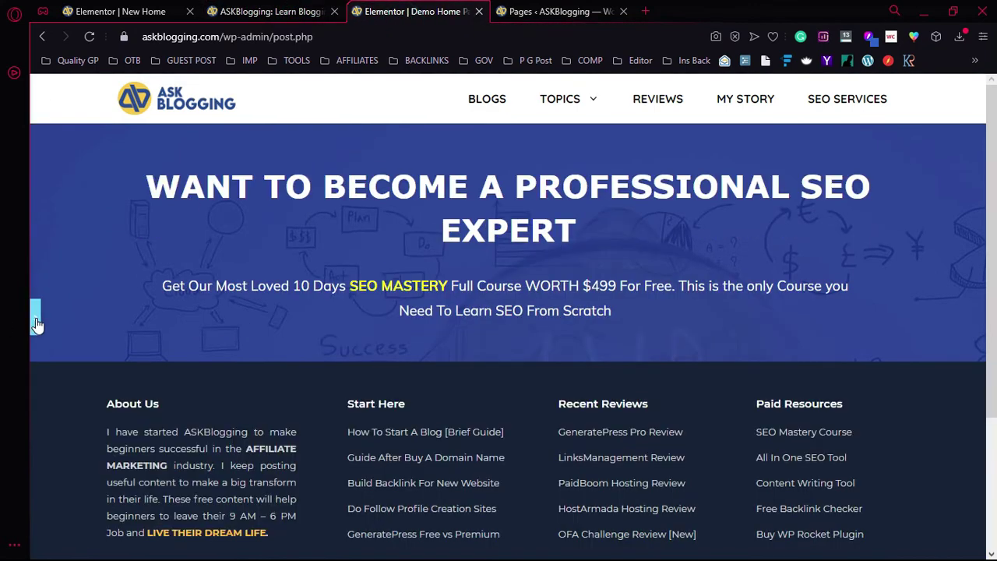
Set the subheadline's typography to size 20 px and weight Bold.
left_click(372, 318)
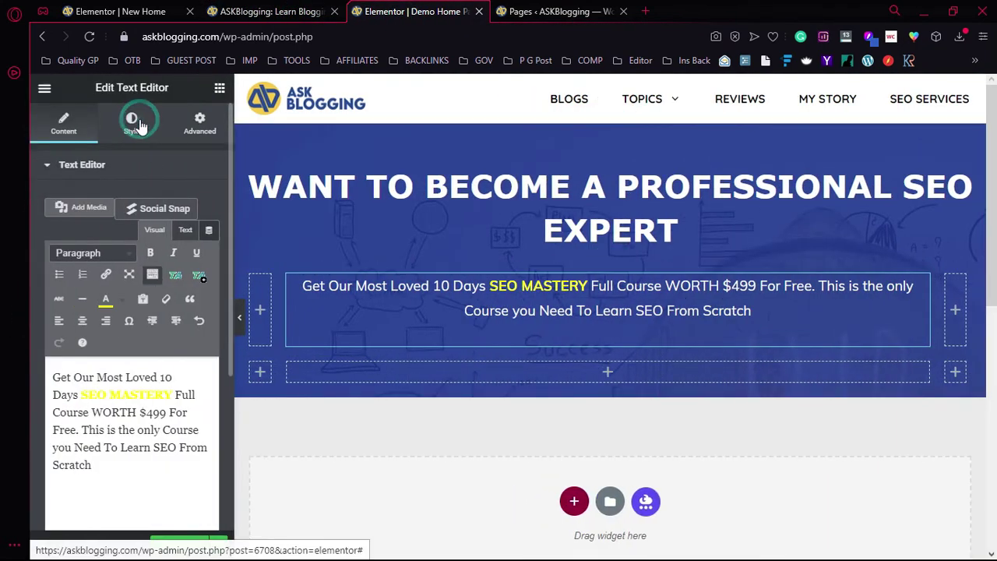
left_click(140, 127)
left_click(208, 263)
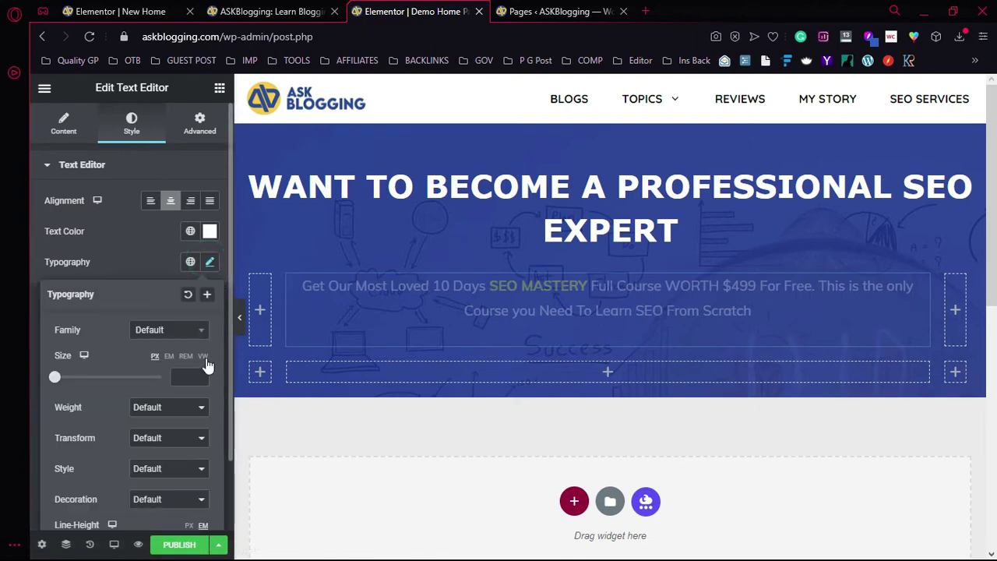
left_click_drag(55, 384, 65, 382)
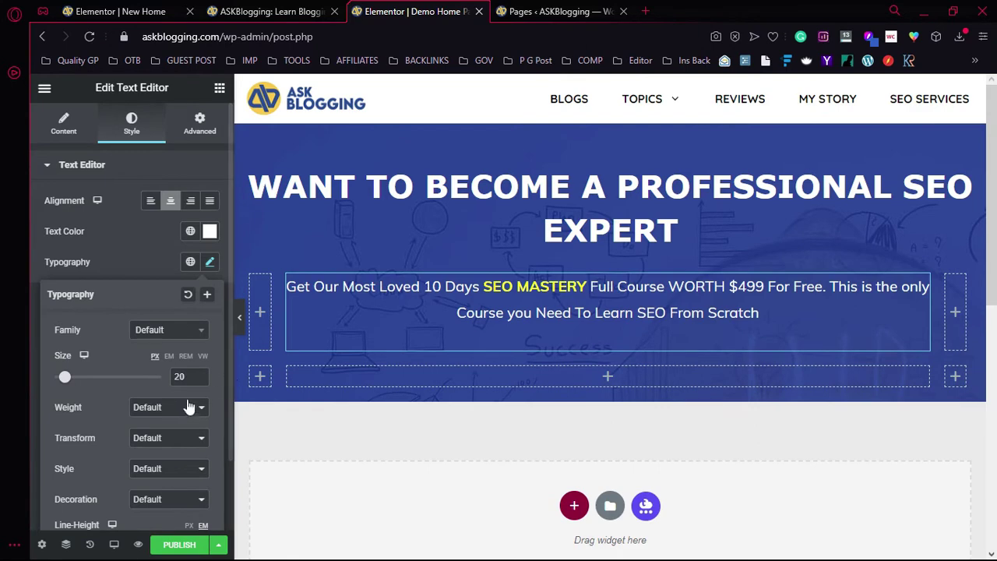
scroll(187, 405, "down", 1)
left_click(167, 331)
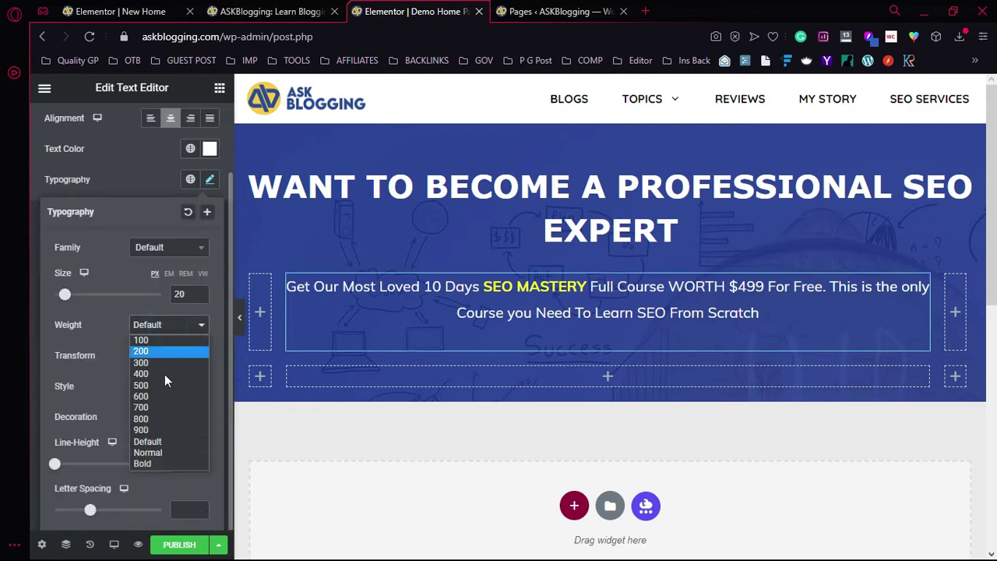
left_click(162, 462)
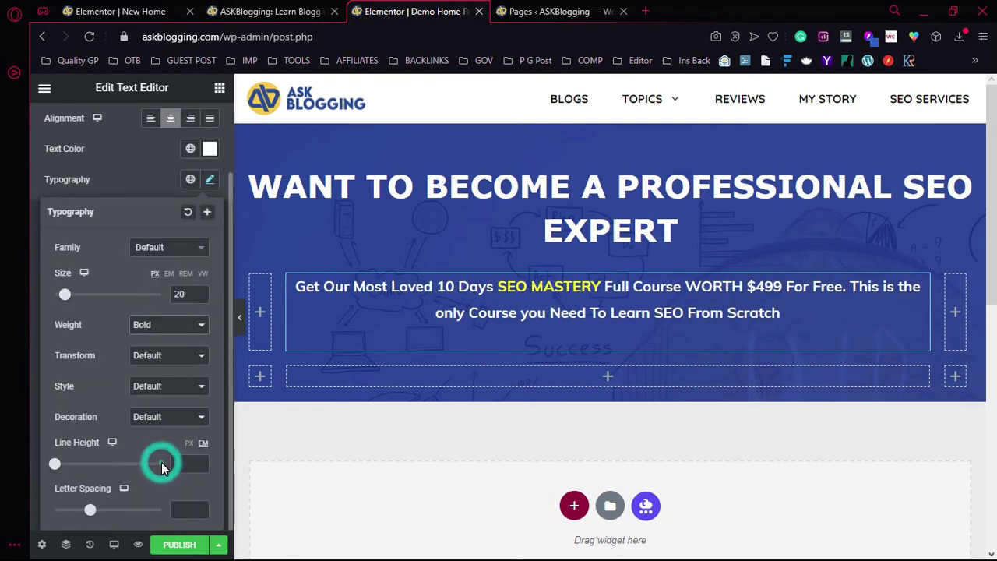
Check the bold subheadline at full width and examine the enrollment form area on the live homepage.
left_click(239, 317)
left_click(265, 11)
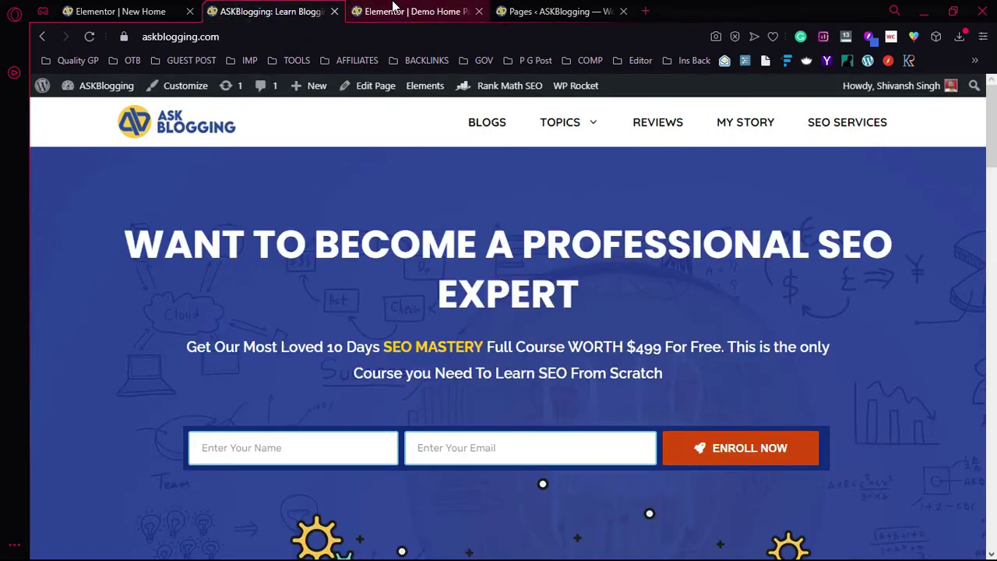
scroll(700, 375, "down", 2)
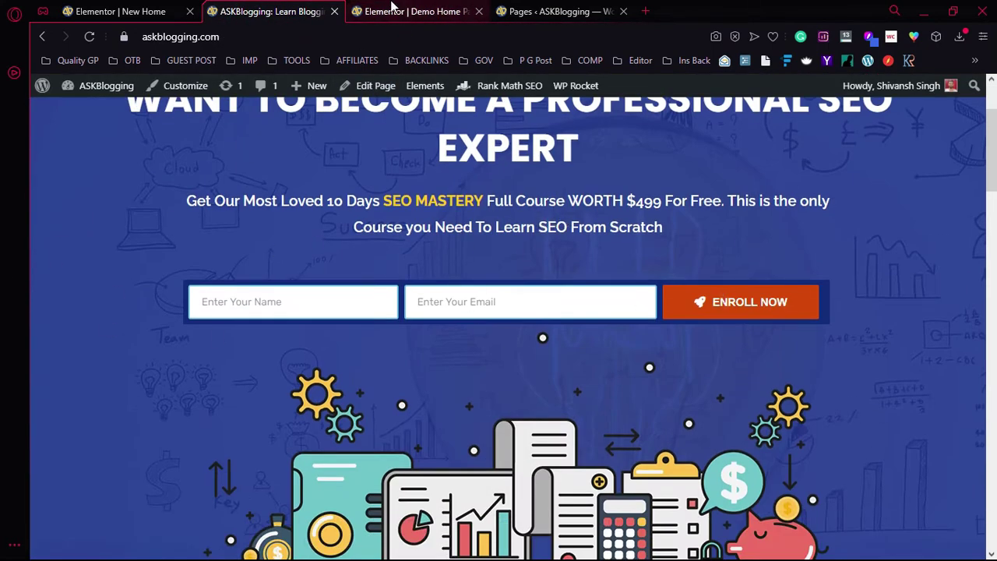
left_click(394, 11)
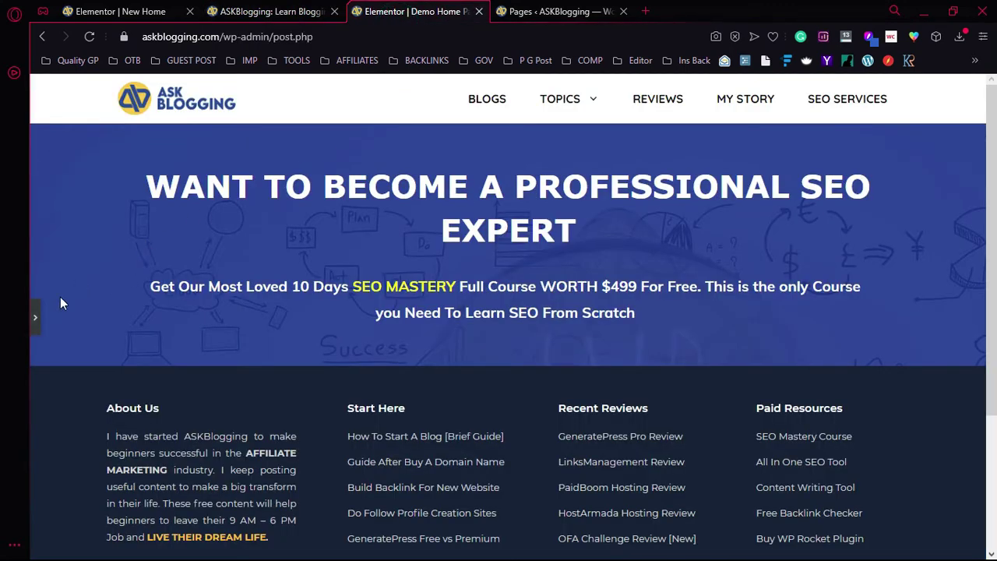
left_click(35, 319)
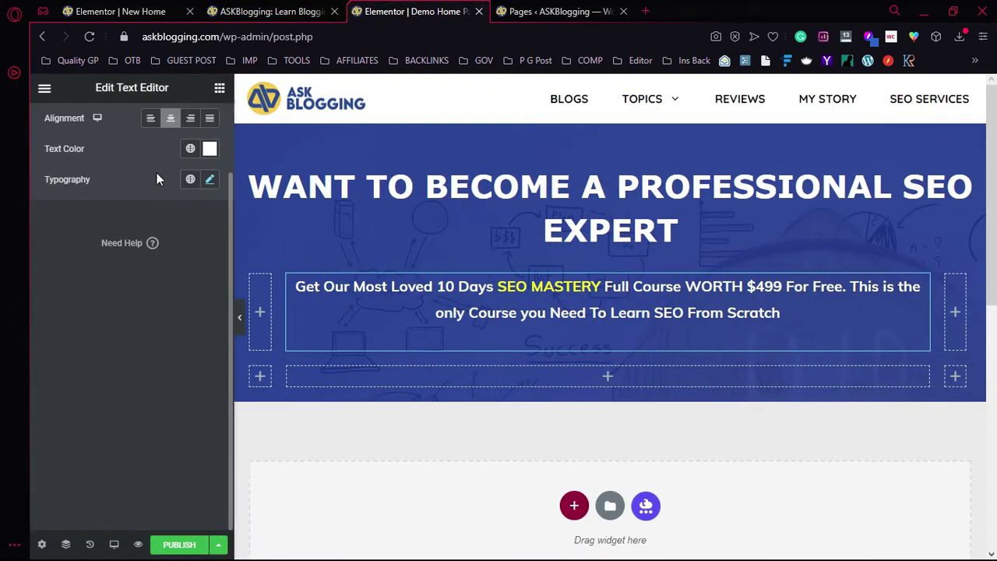
Find the Form widget and add it to the middle column of the lower inner section.
left_click(219, 87)
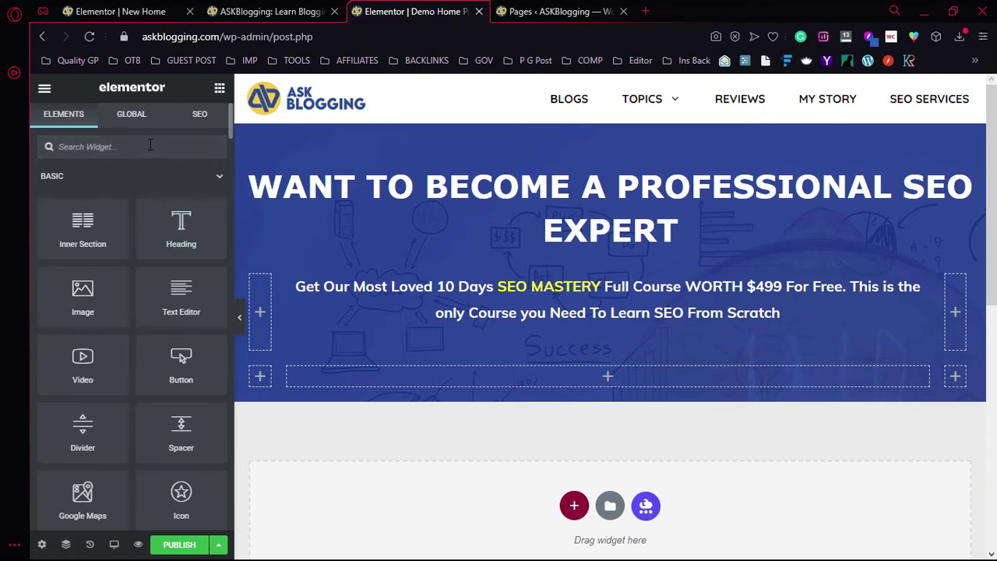
type("form")
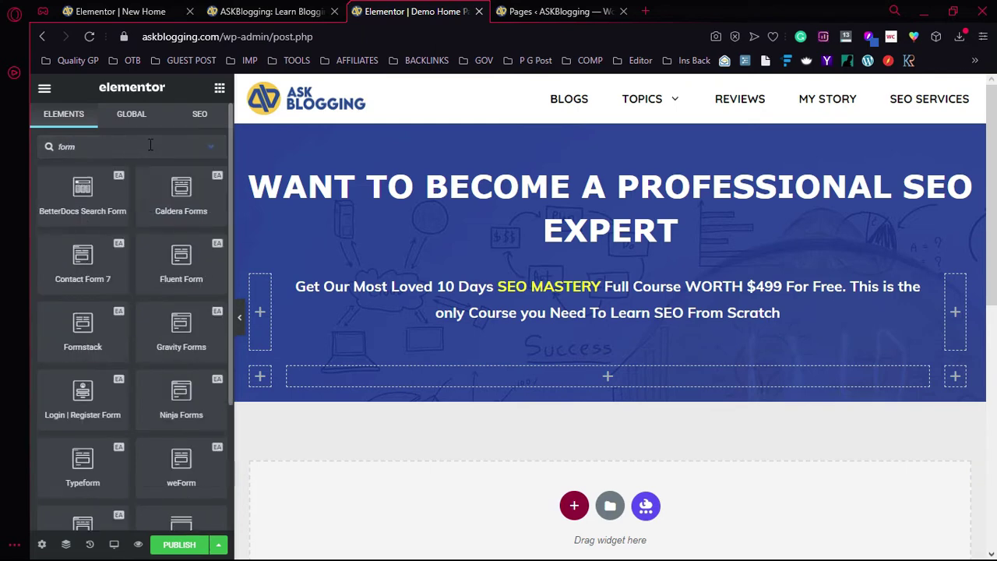
scroll(159, 179, "down", 1)
scroll(156, 313, "down", 3)
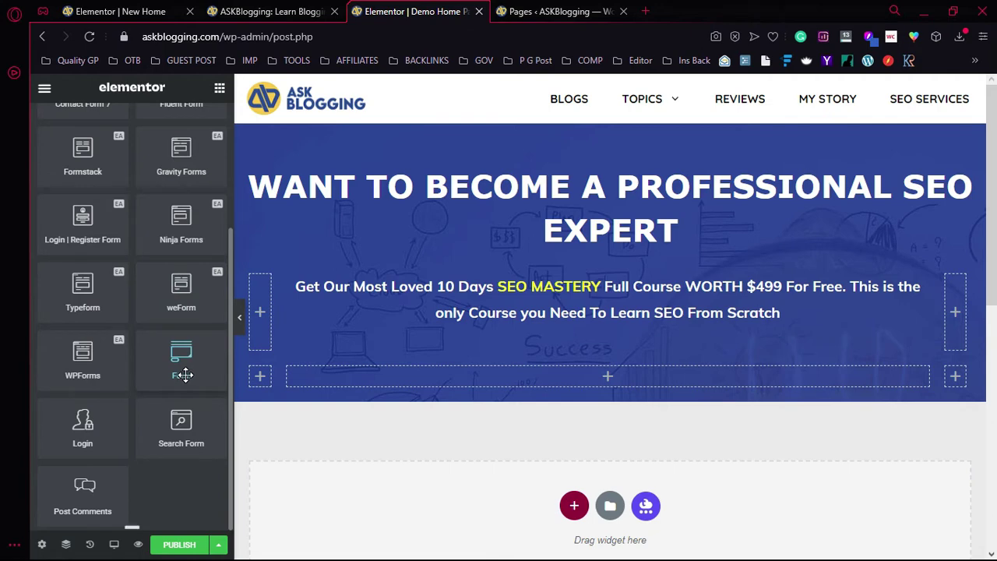
left_click_drag(184, 375, 609, 380)
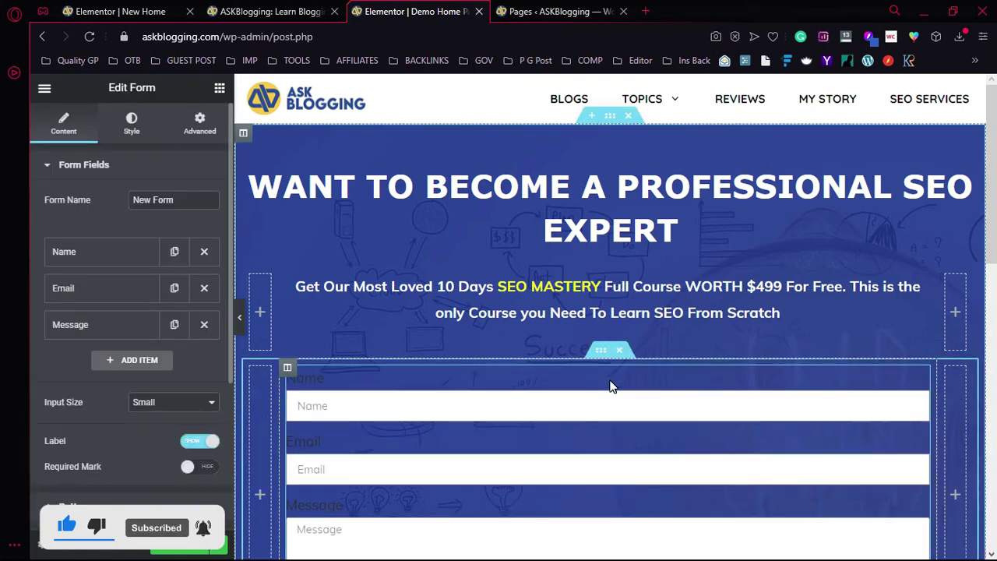
Set the new form's input size to Medium.
scroll(705, 362, "down", 2)
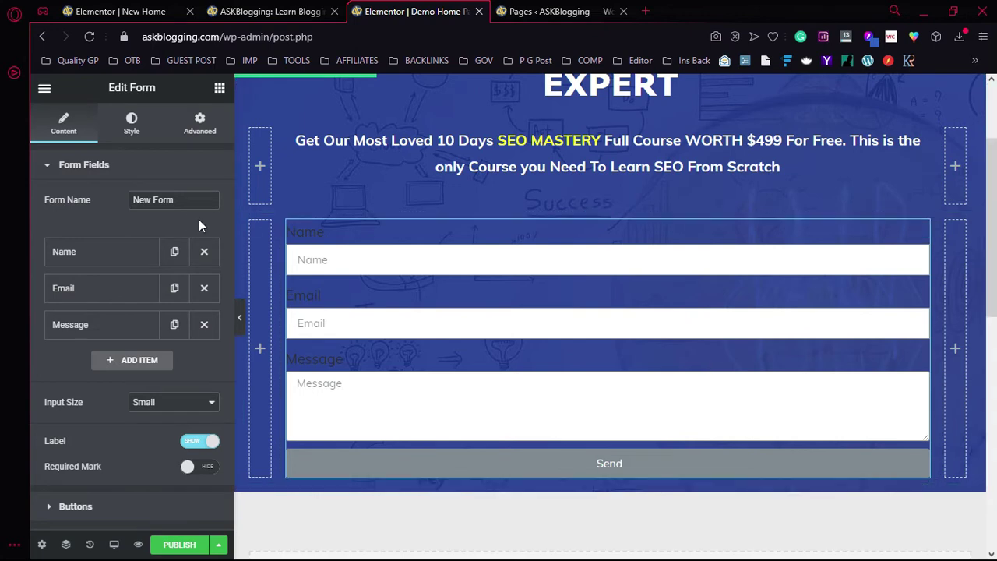
triple_click(187, 201)
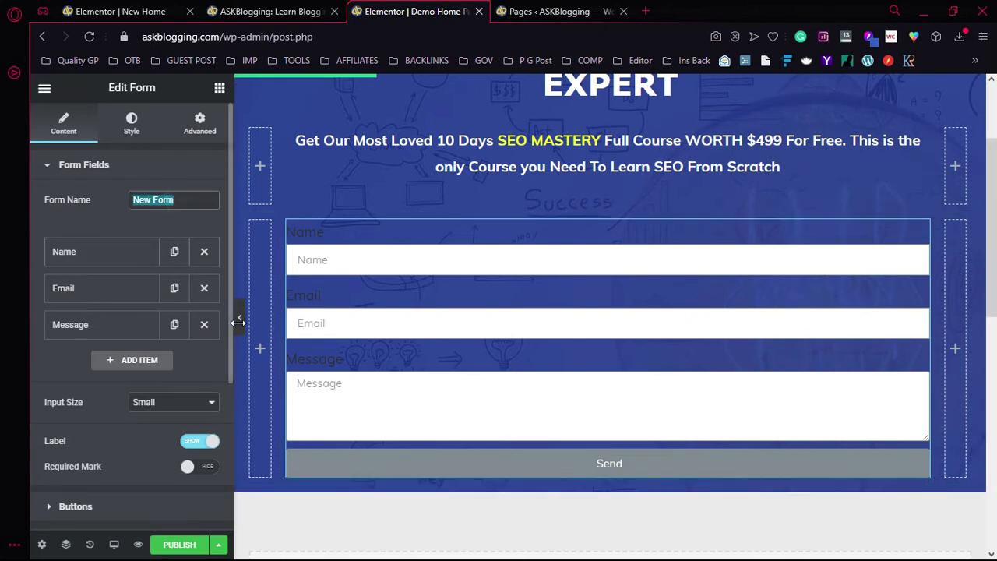
left_click(172, 395)
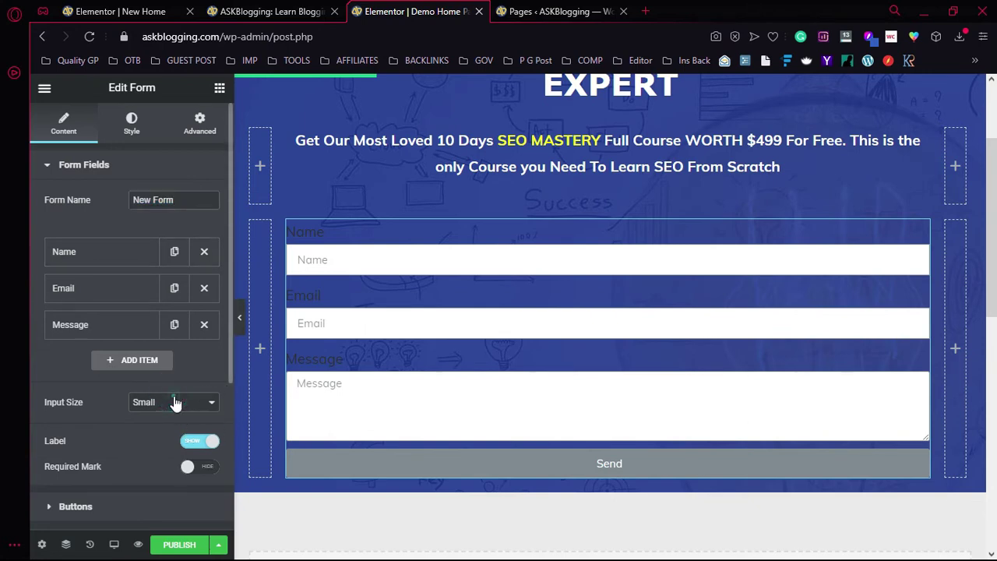
left_click(168, 440)
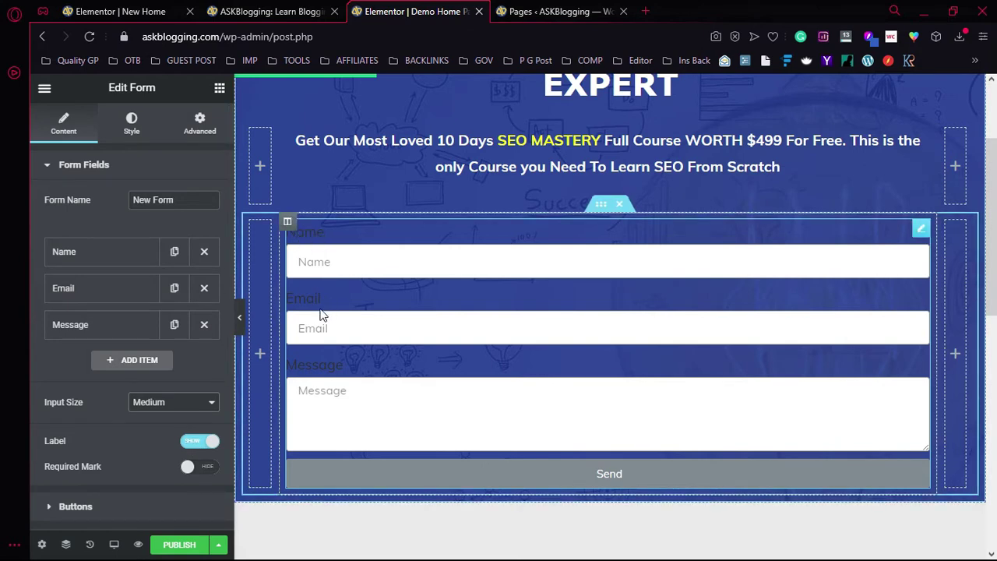
Hide the form's field labels and delete its Message field.
left_click(201, 442)
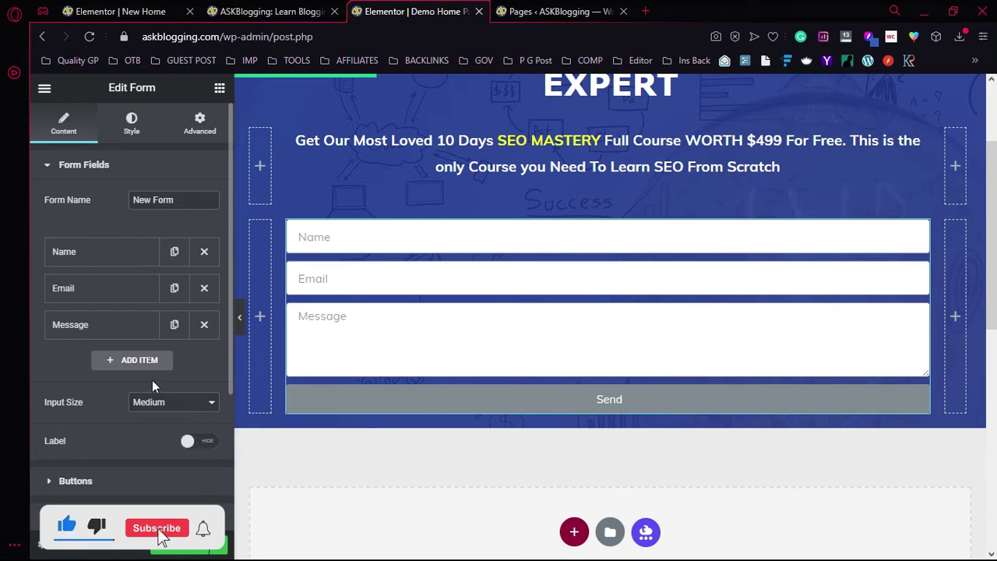
left_click(203, 326)
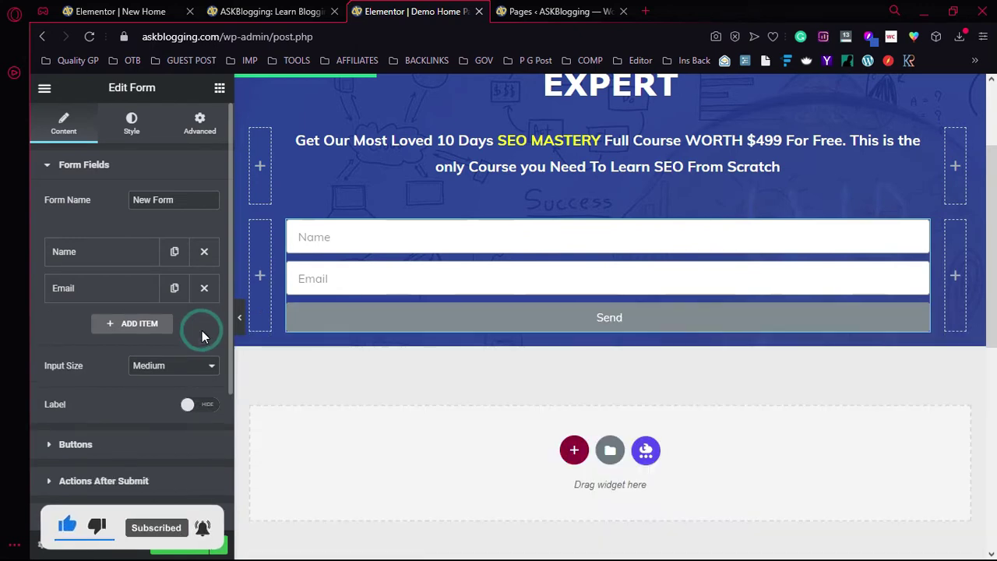
Make the form's Name field required and set its column width to 33%.
left_click(96, 253)
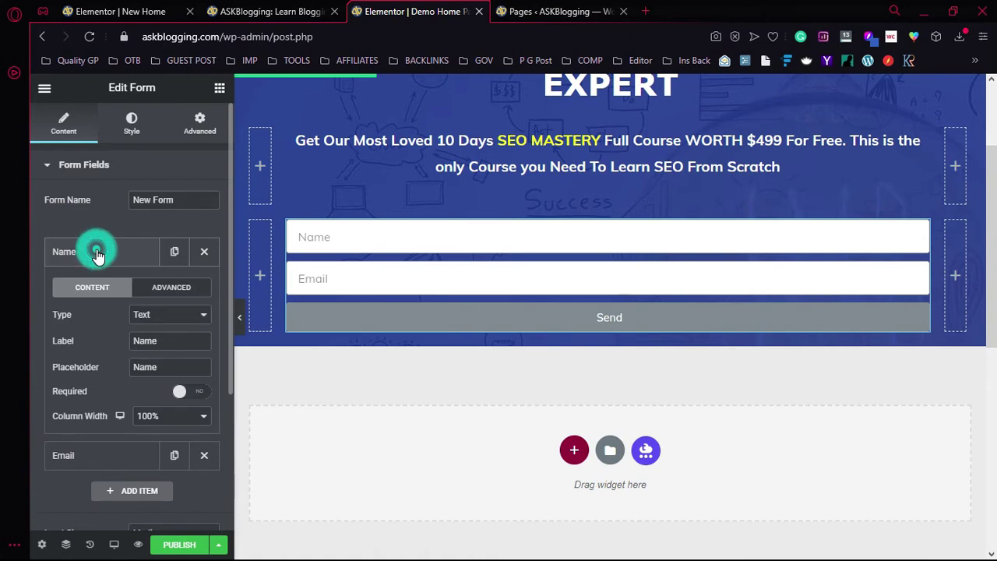
left_click(195, 392)
left_click(172, 415)
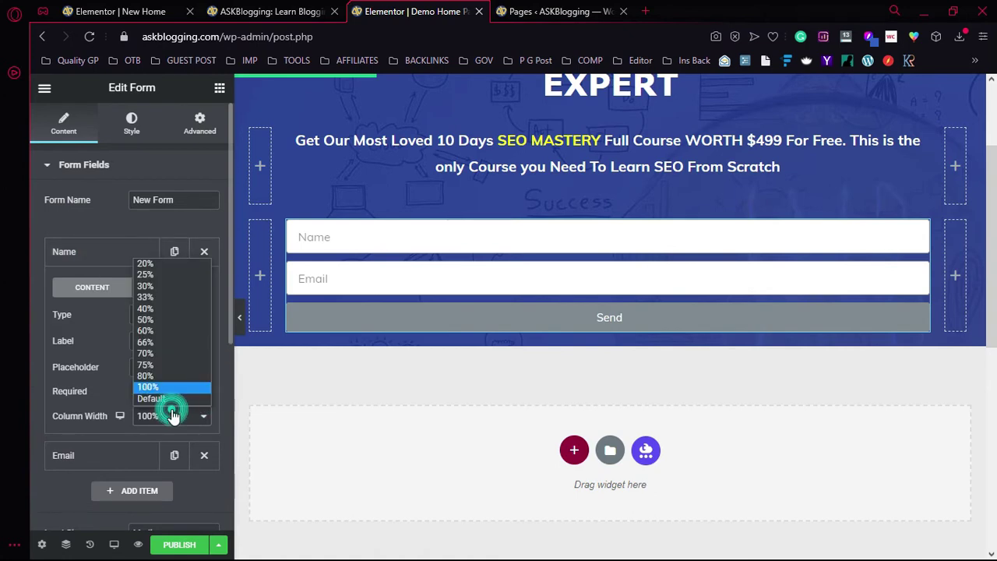
left_click(148, 298)
left_click(128, 257)
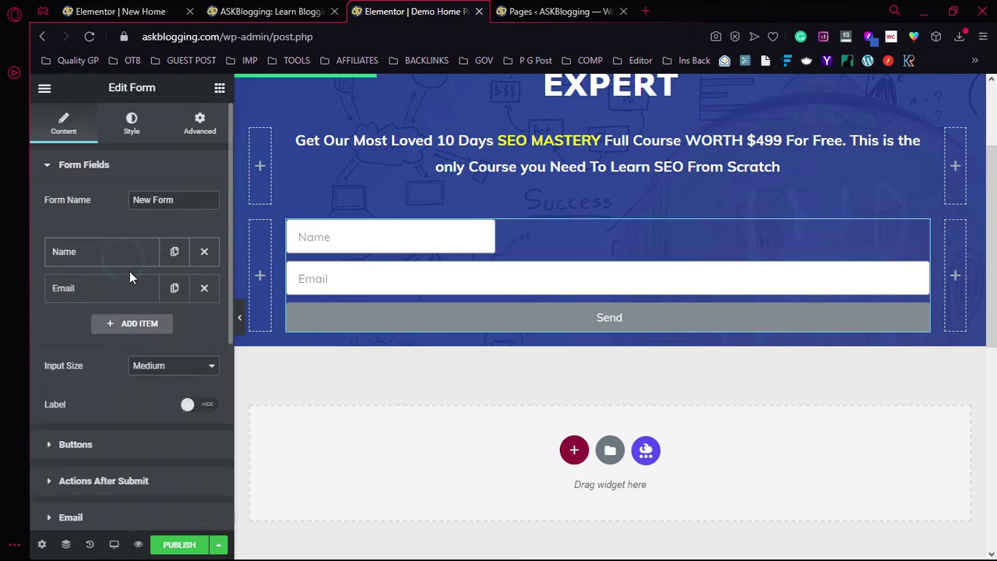
Set the form's Email field to a column width of 40%.
left_click(127, 293)
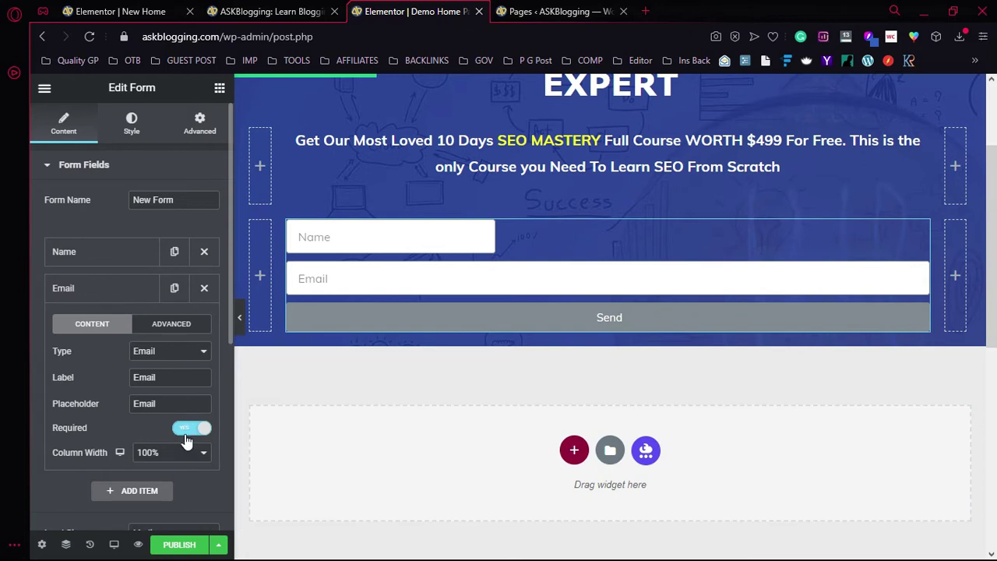
left_click(167, 451)
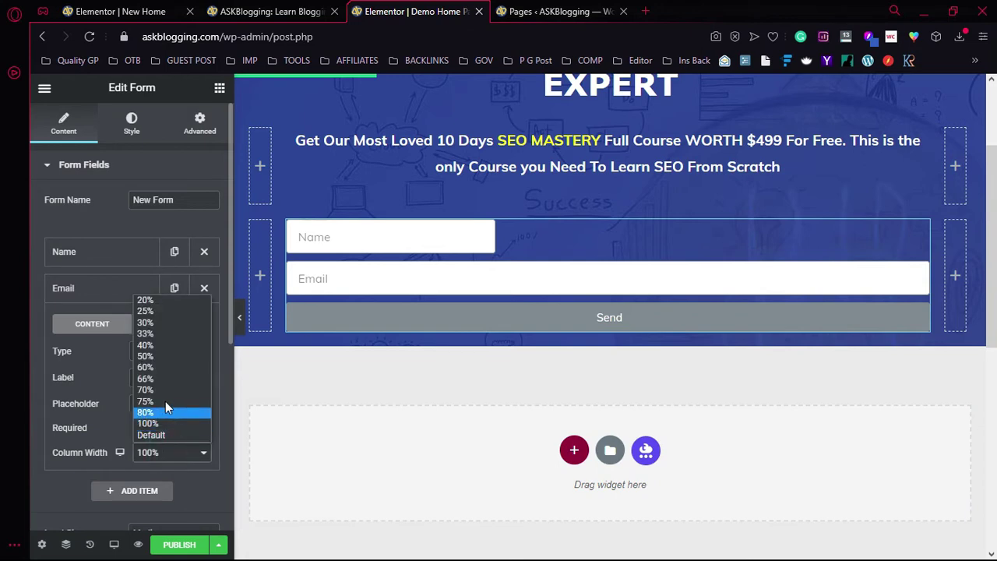
left_click(148, 347)
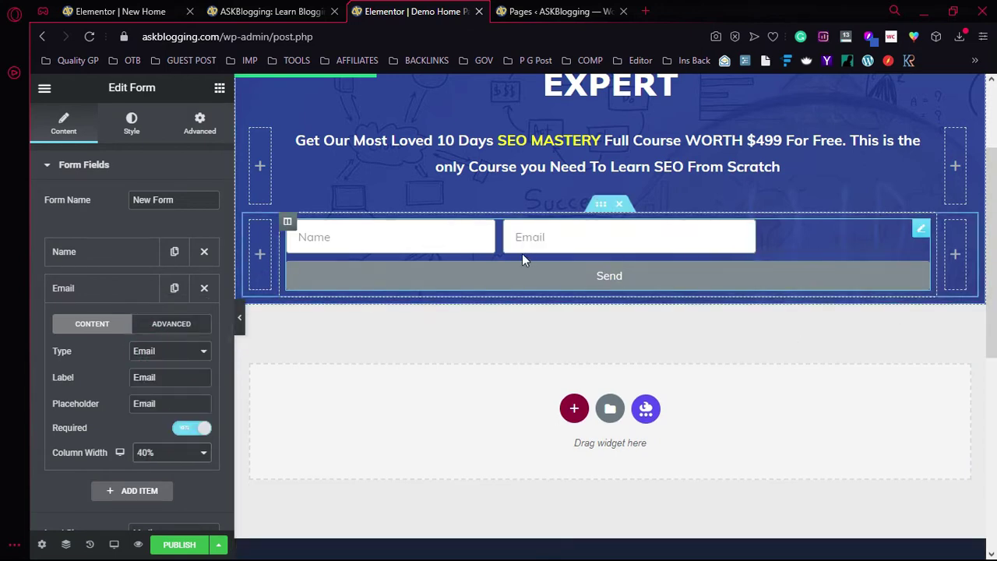
left_click(129, 287)
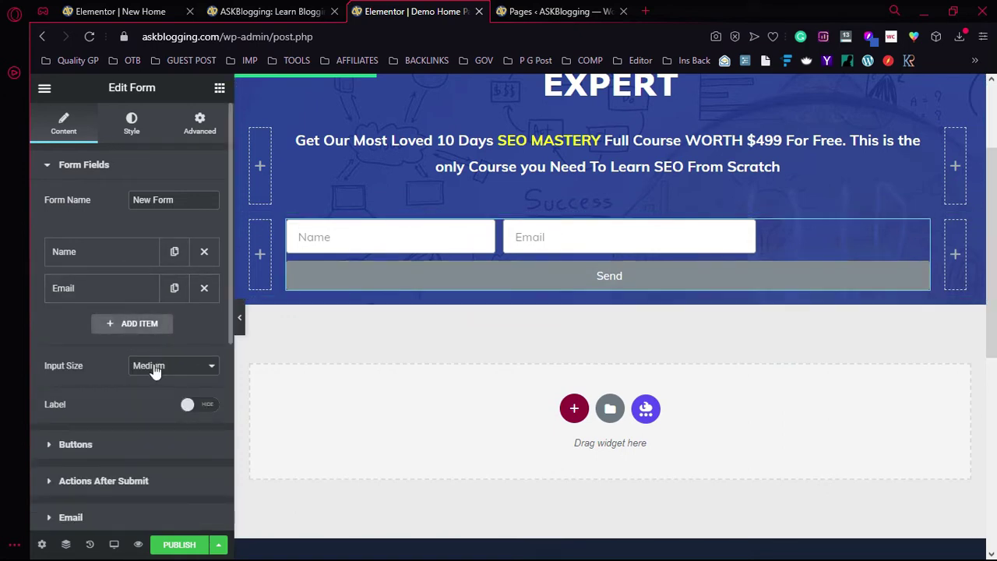
left_click(84, 164)
Set the form's submit button size to Medium and its column width to 25%.
left_click(86, 206)
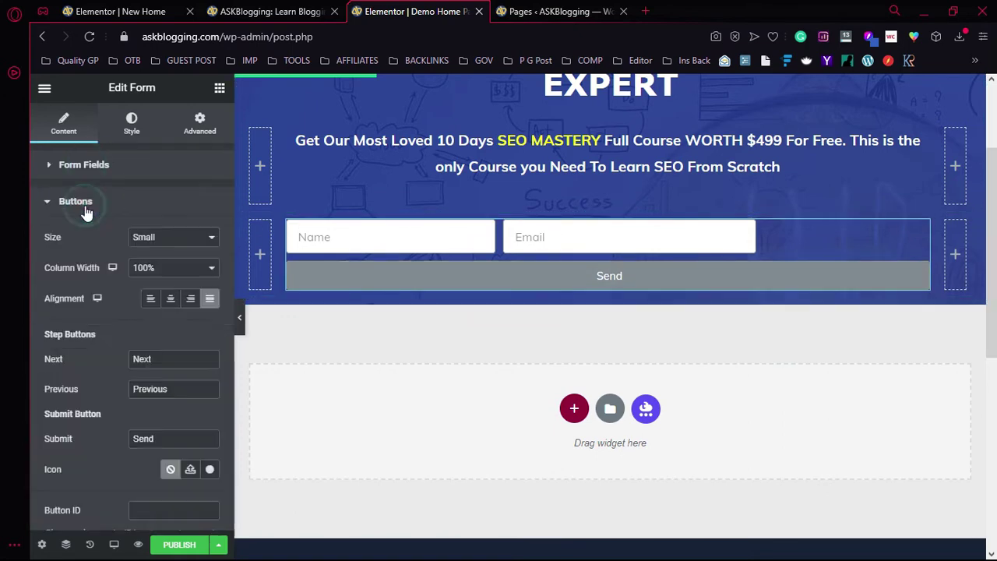
left_click(157, 242)
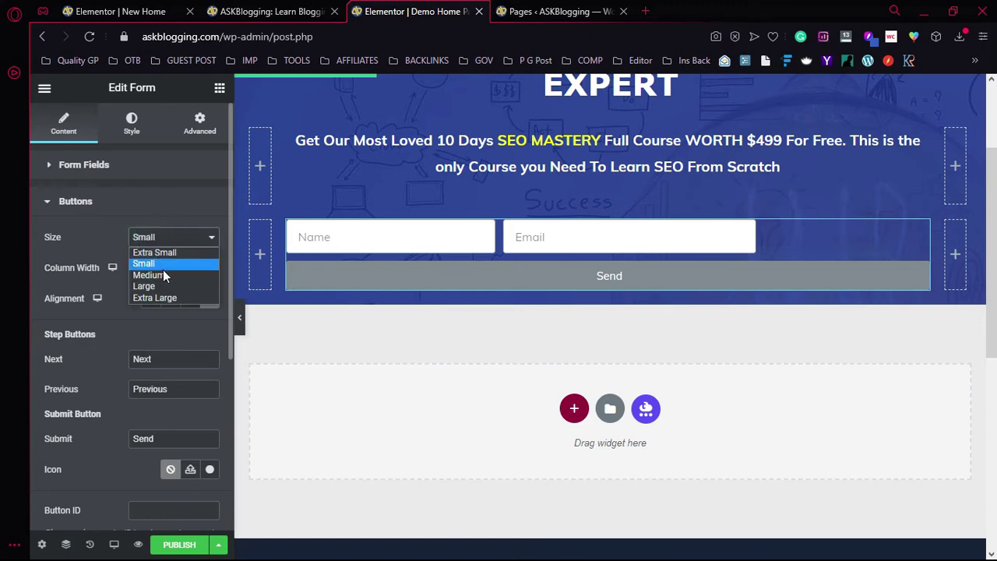
left_click(163, 275)
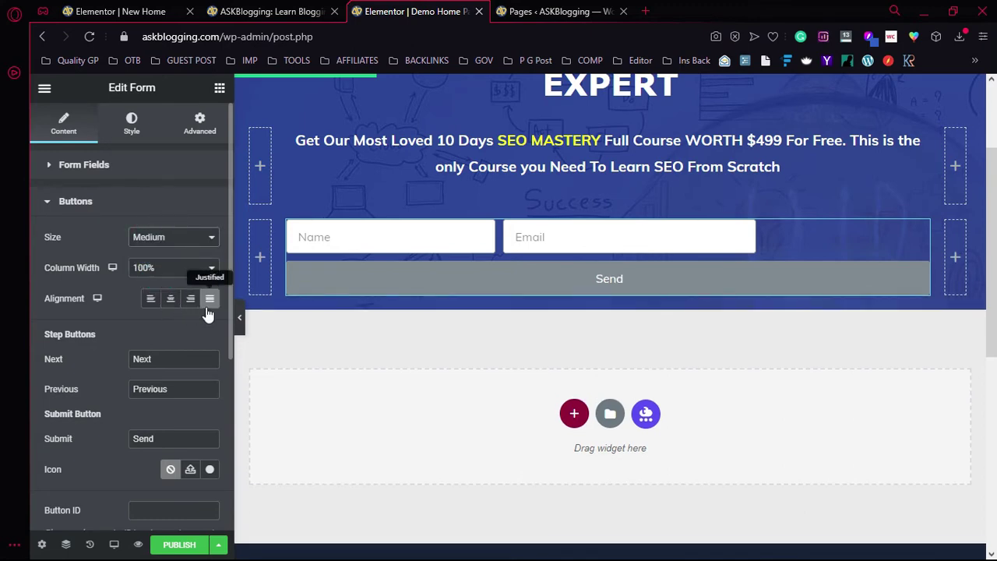
left_click(166, 269)
left_click(154, 317)
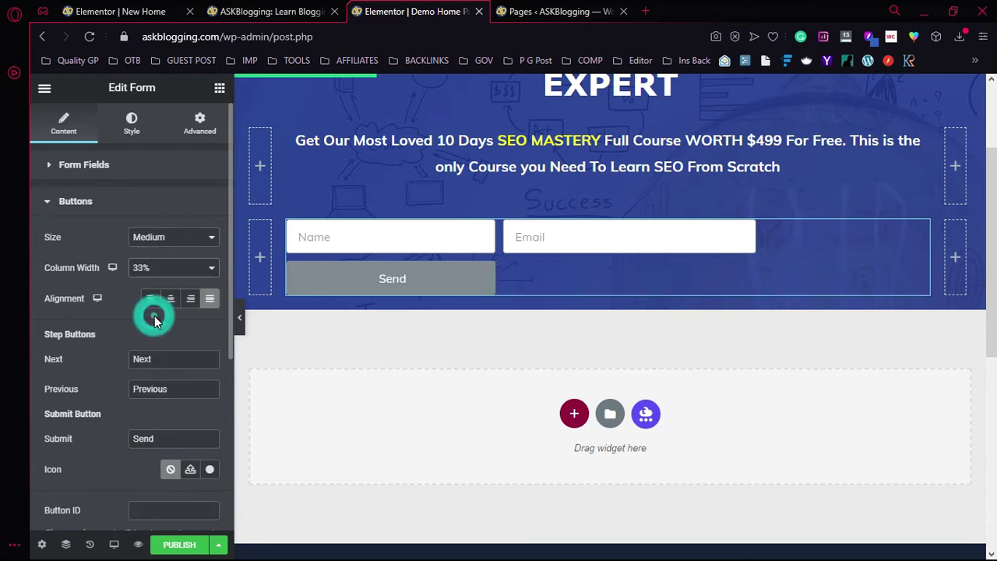
left_click(140, 275)
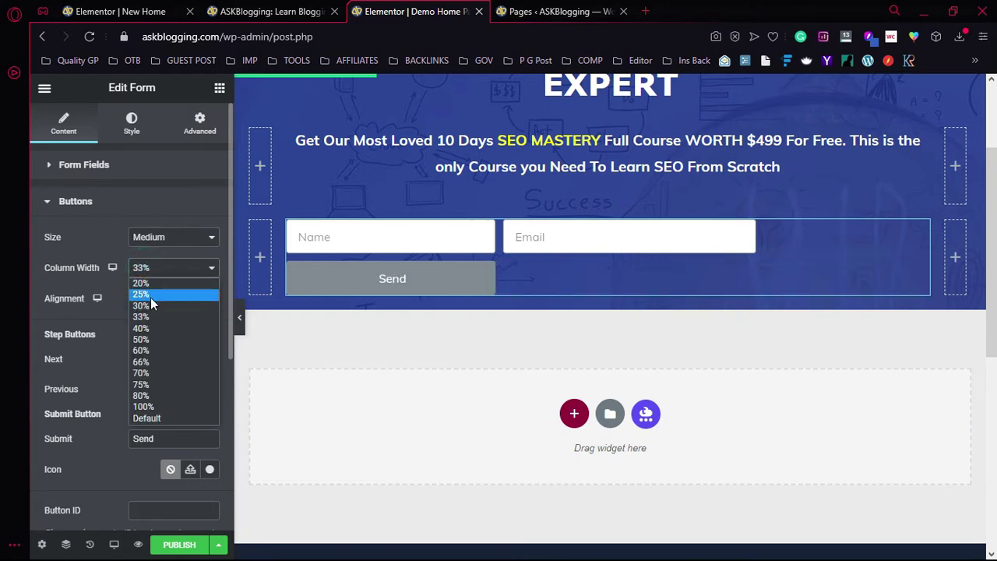
left_click(150, 296)
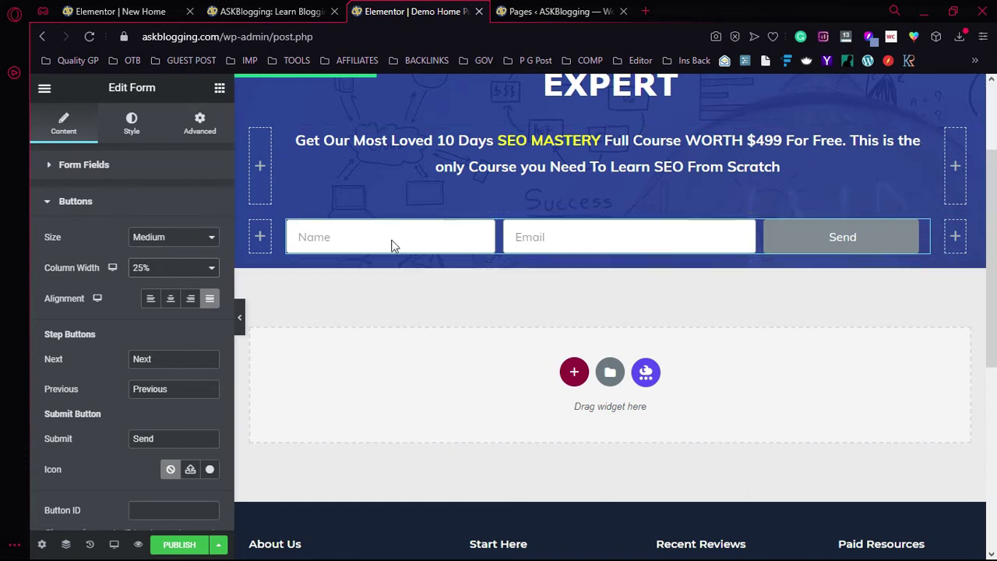
Check the enrollment form on the live homepage and change the demo form's submit button text to "Let Me In".
left_click(259, 6)
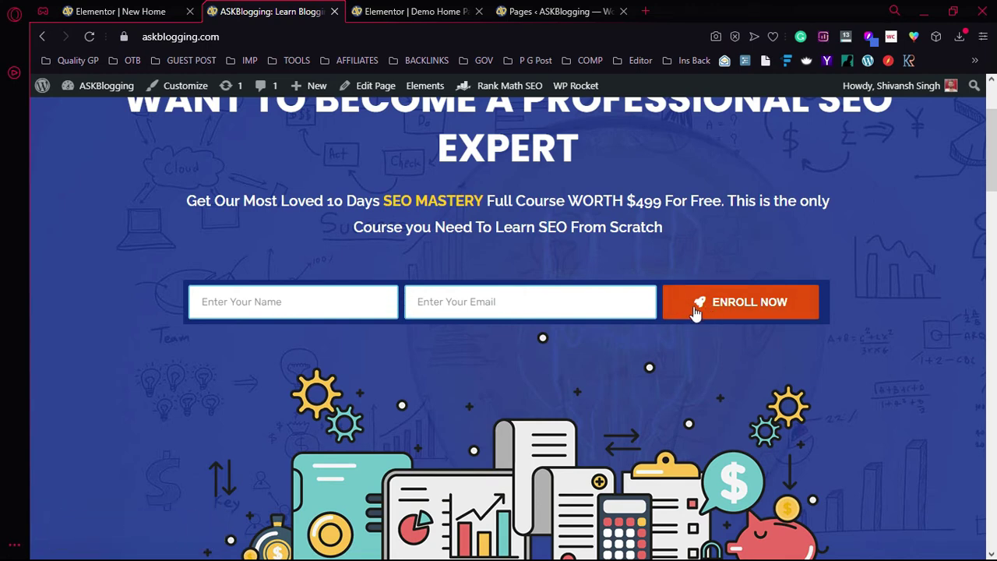
left_click(374, 11)
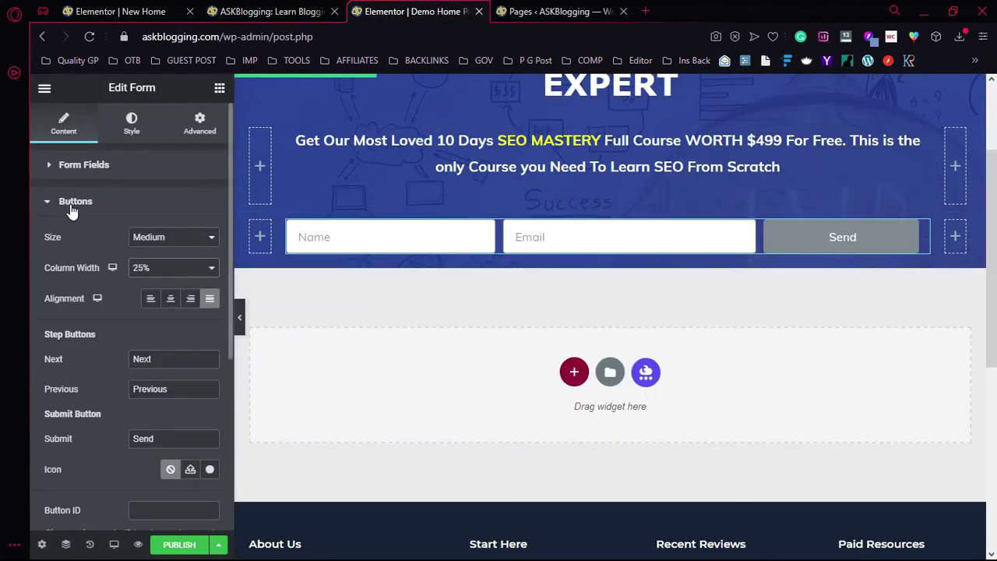
scroll(185, 327, "down", 2)
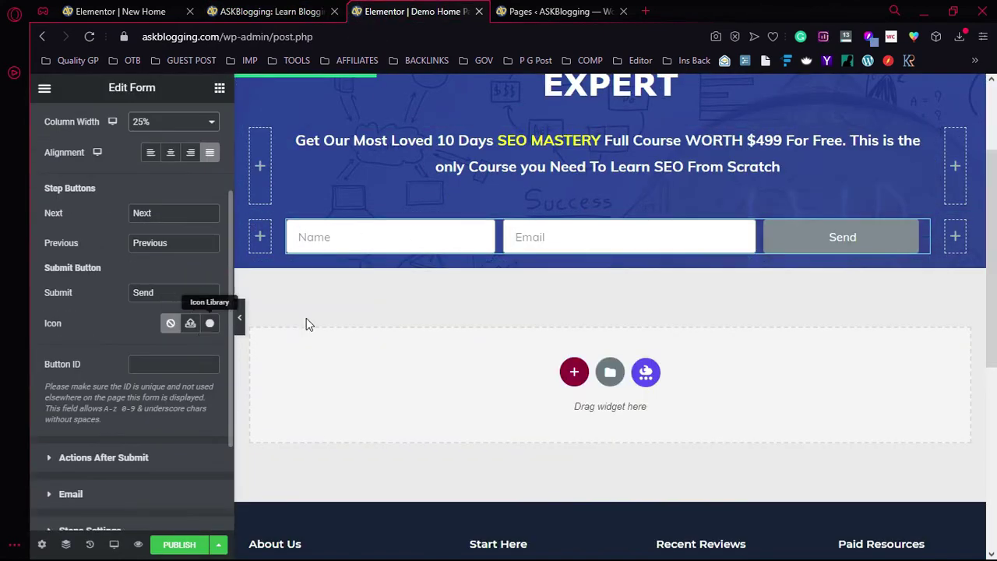
double_click(185, 292)
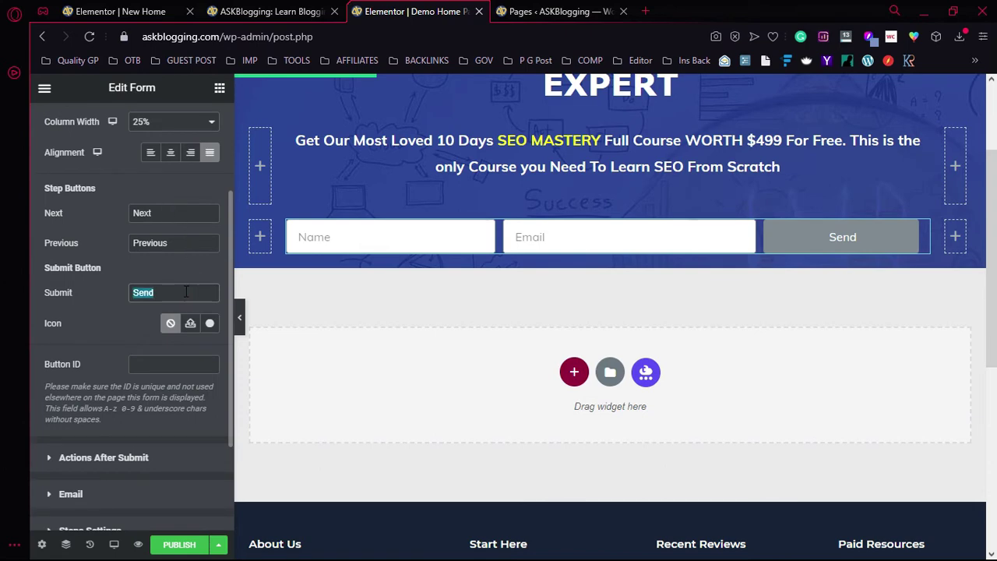
type("Let Me In")
scroll(151, 308, "up", 3)
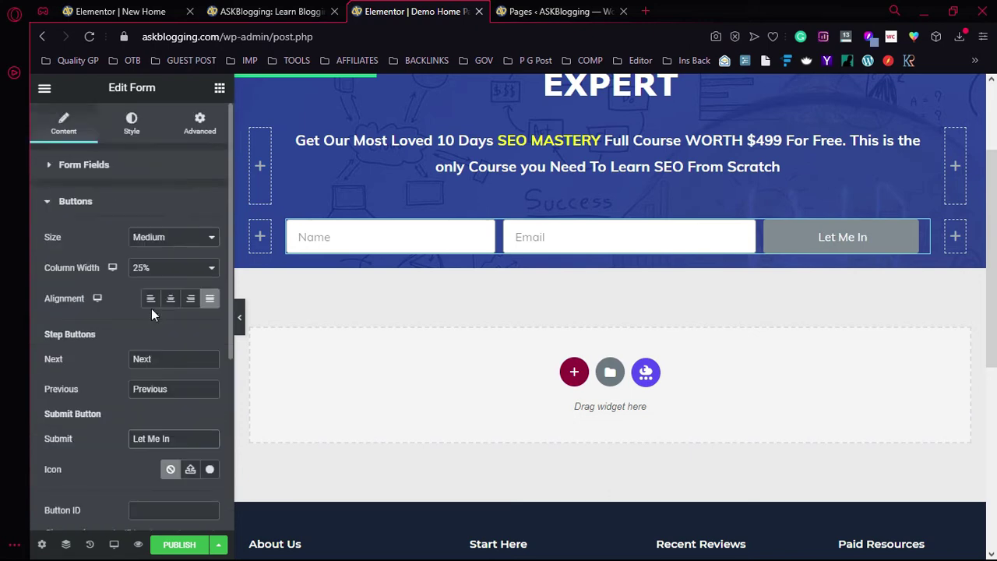
left_click(106, 201)
Reduce the form's columns gap to 8.
left_click(131, 135)
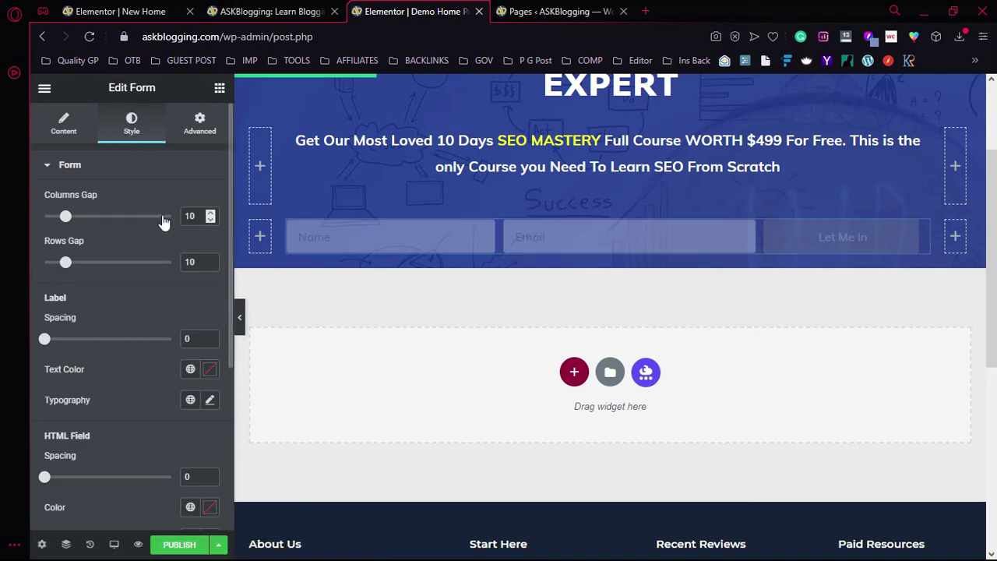
left_click(210, 221)
left_click(210, 221)
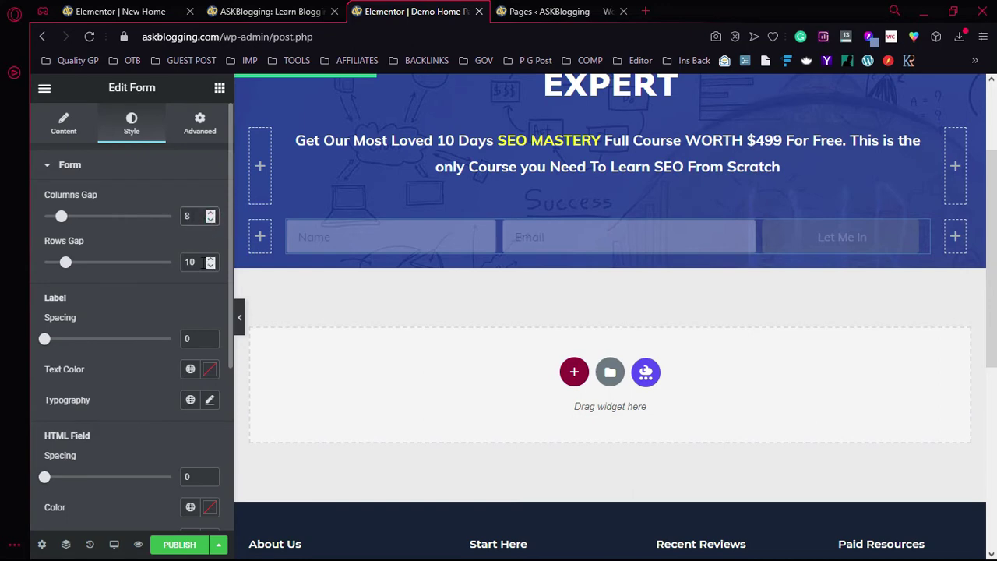
Reduce the form's rows gap to 7 while checking it in the mobile preview, and return to the desktop preview.
left_click(114, 543)
left_click(81, 507)
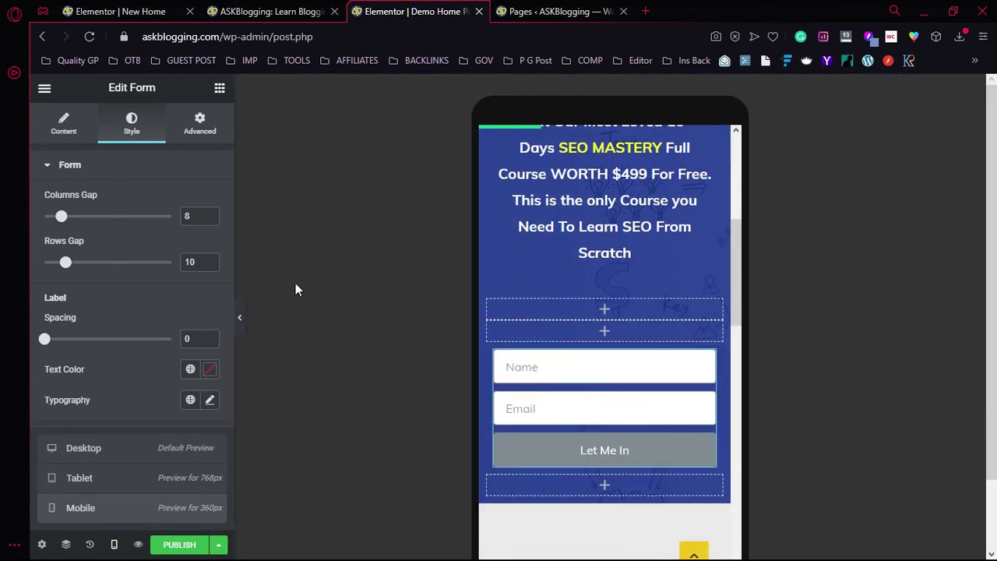
left_click(211, 265)
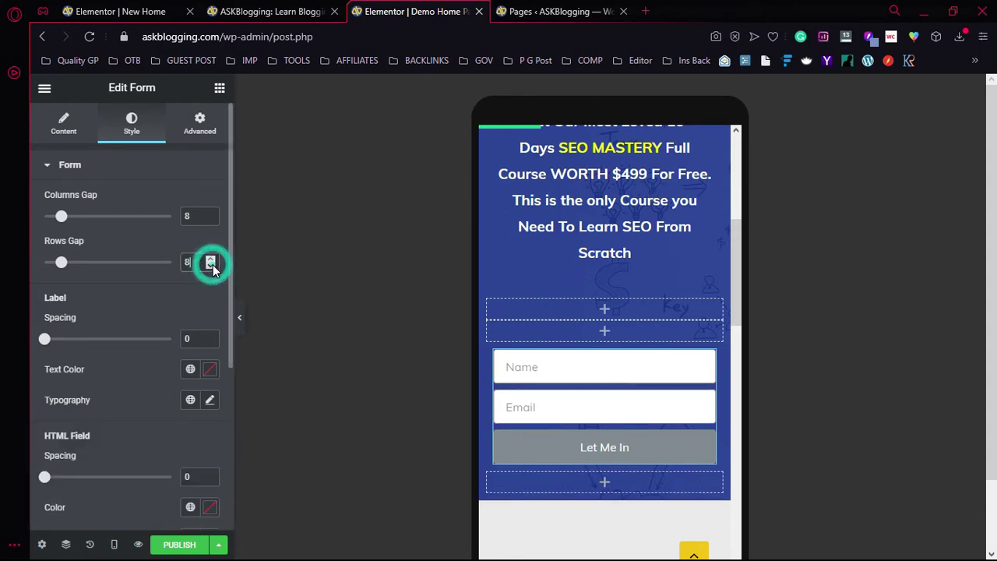
left_click(211, 265)
left_click(212, 264)
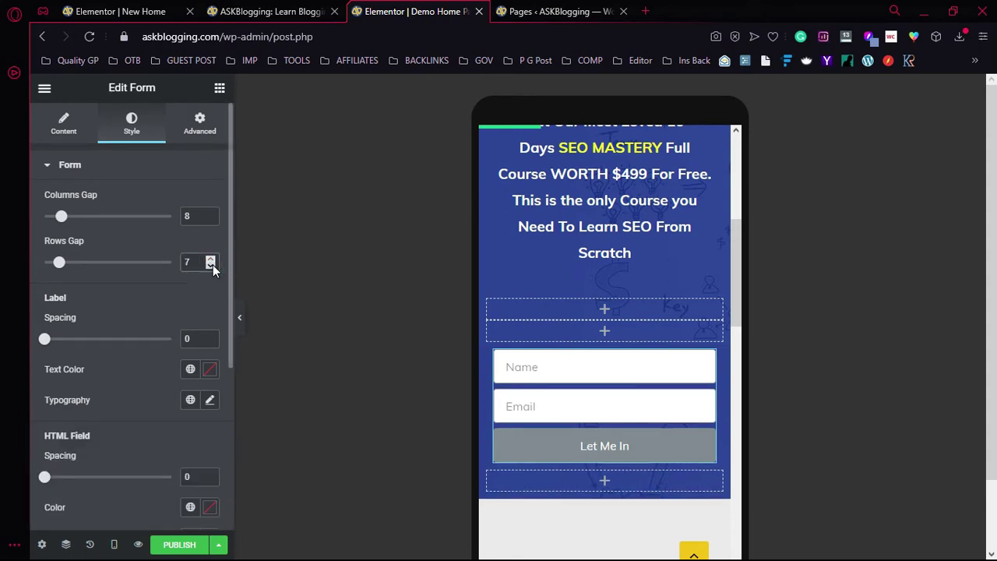
left_click(114, 544)
left_click(83, 447)
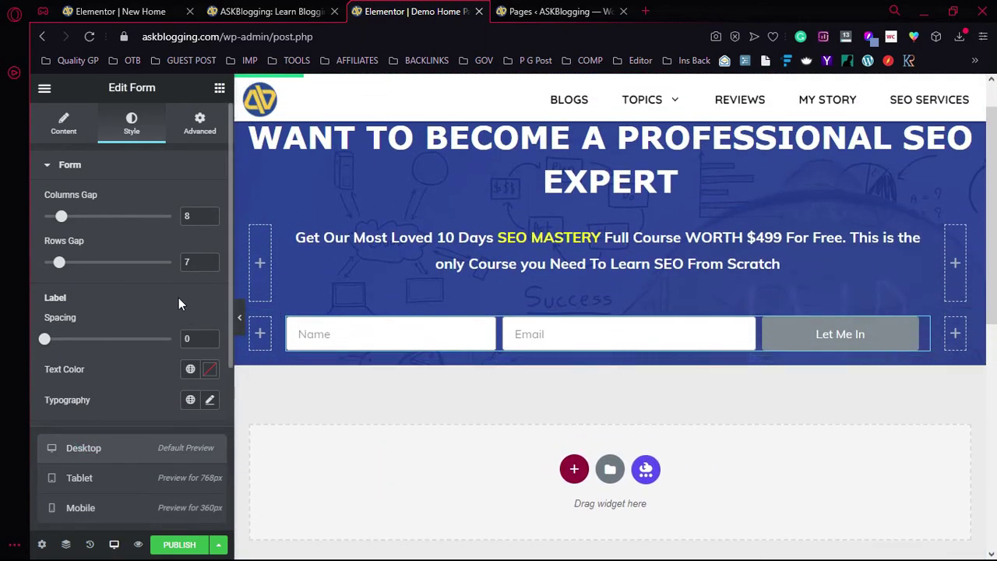
left_click(72, 164)
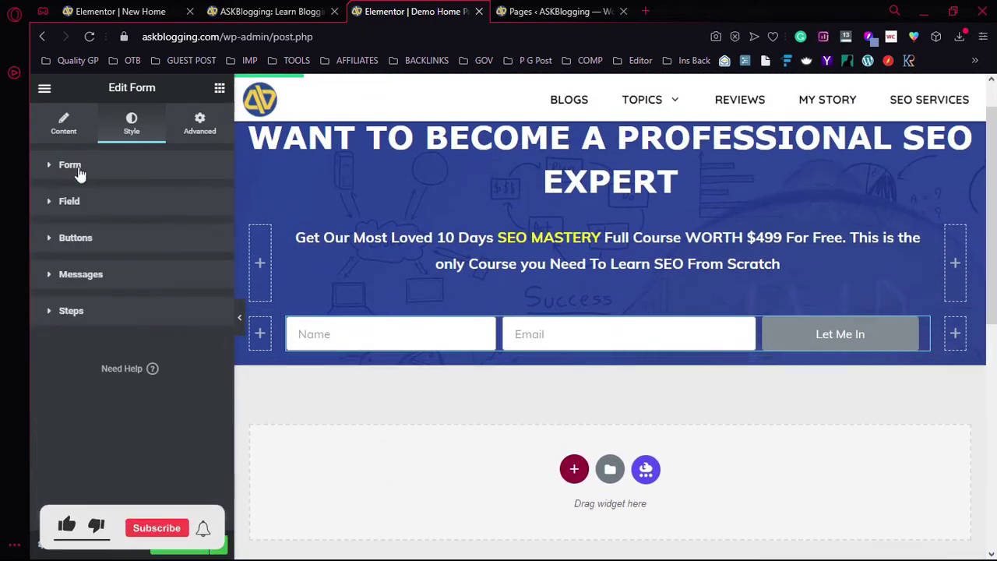
Set the border width of the form fields to 2 on all sides.
left_click(82, 201)
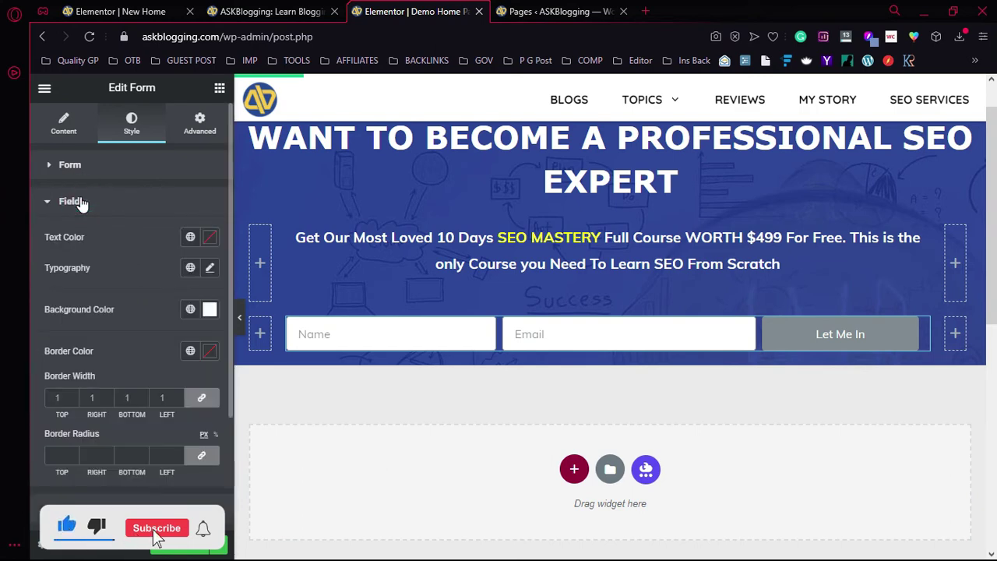
scroll(84, 319, "down", 2)
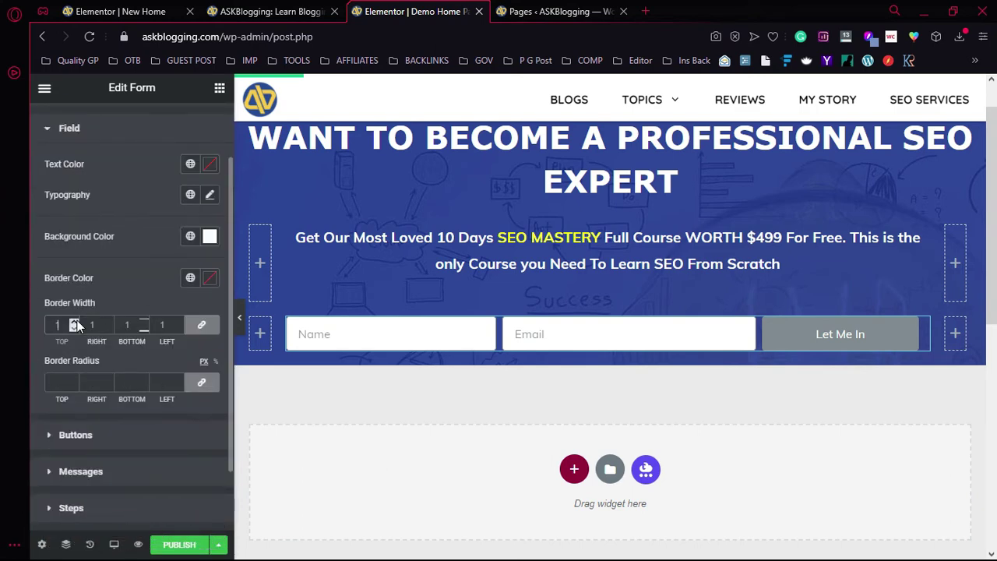
left_click(75, 322)
left_click(75, 324)
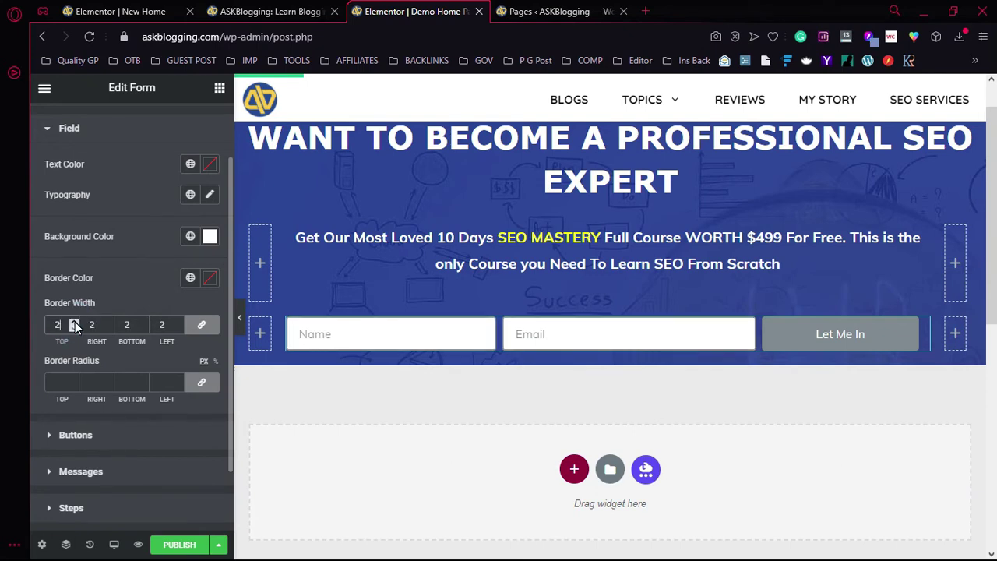
Try pure red (#FF0000) as the border color of the form fields.
left_click(210, 278)
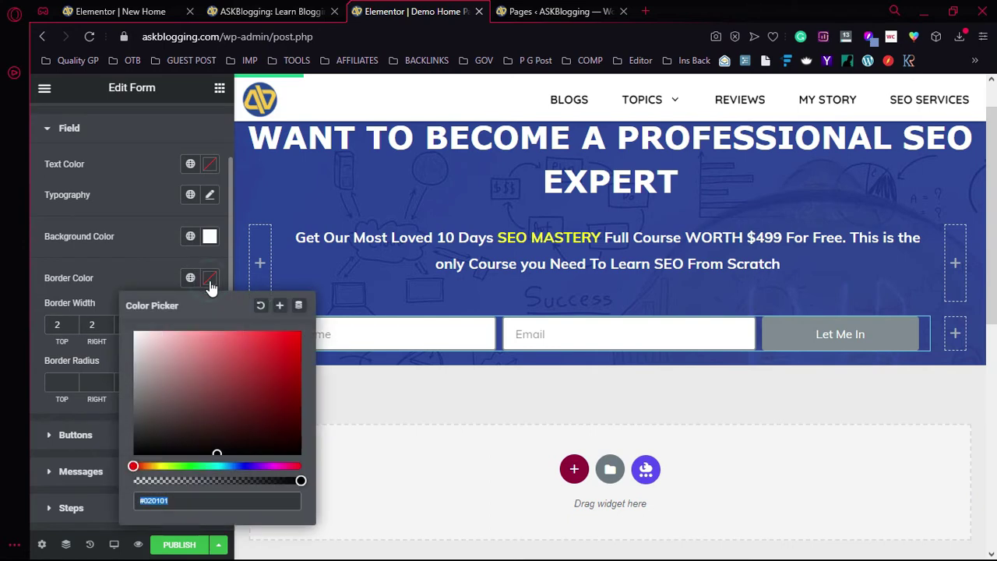
left_click_drag(195, 372, 308, 325)
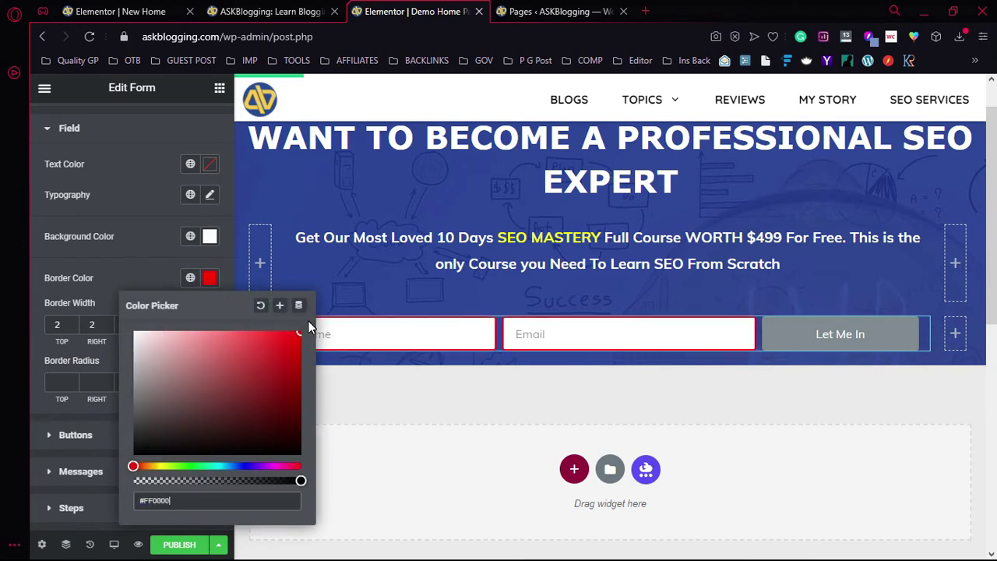
left_click(156, 271)
Compare with the live homepage's form and set the demo form's field border color to light blue (#658DFF).
left_click(269, 11)
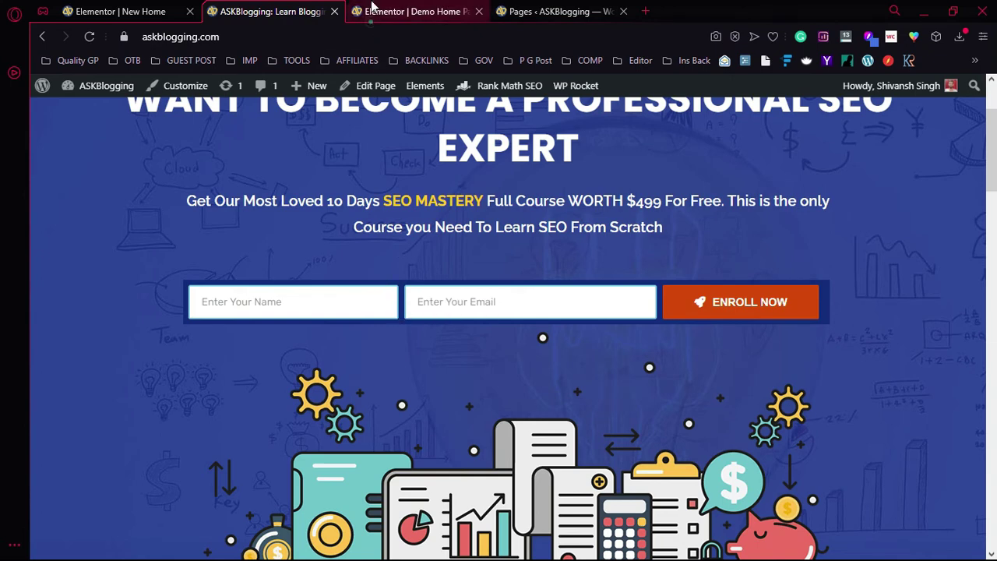
left_click(413, 11)
left_click(210, 281)
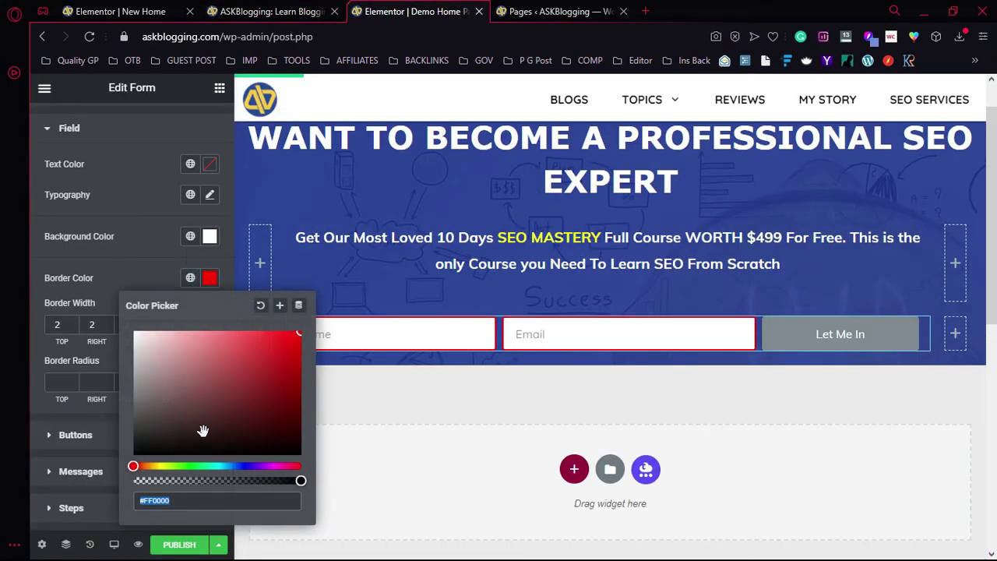
left_click(239, 466)
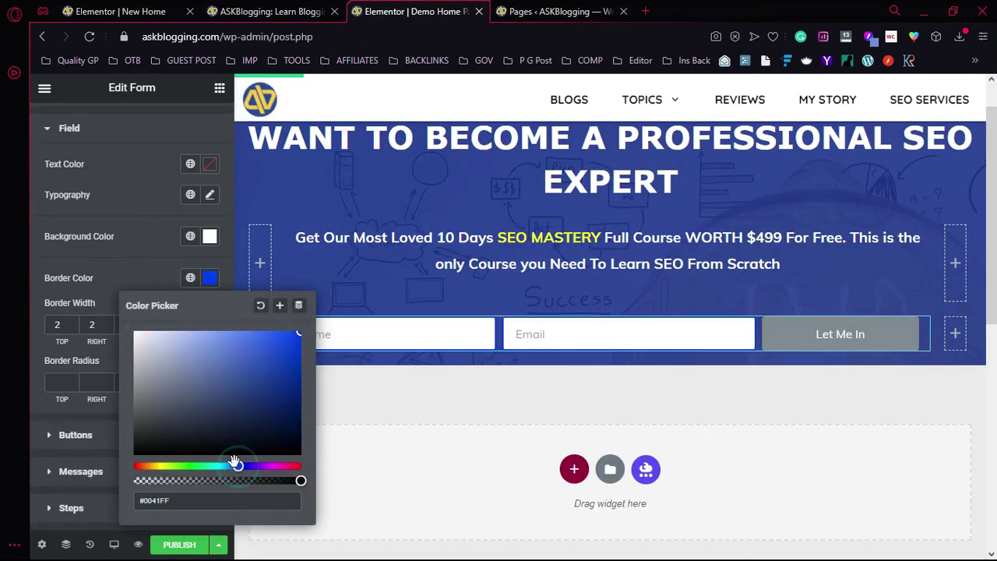
left_click_drag(245, 375, 235, 315)
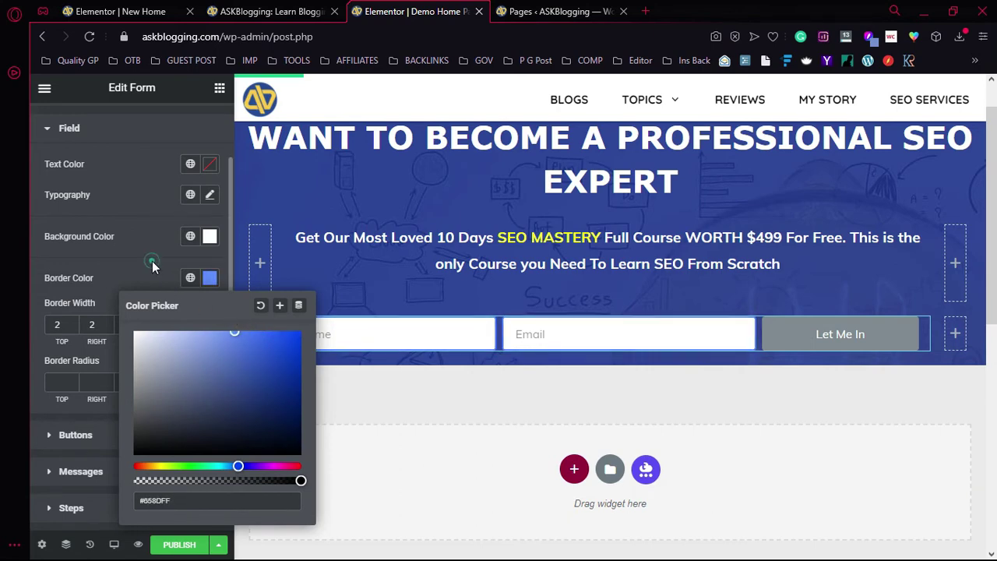
left_click(118, 285)
Try a larger border radius on the form fields and settle on 3 px for all corners.
left_click(49, 381)
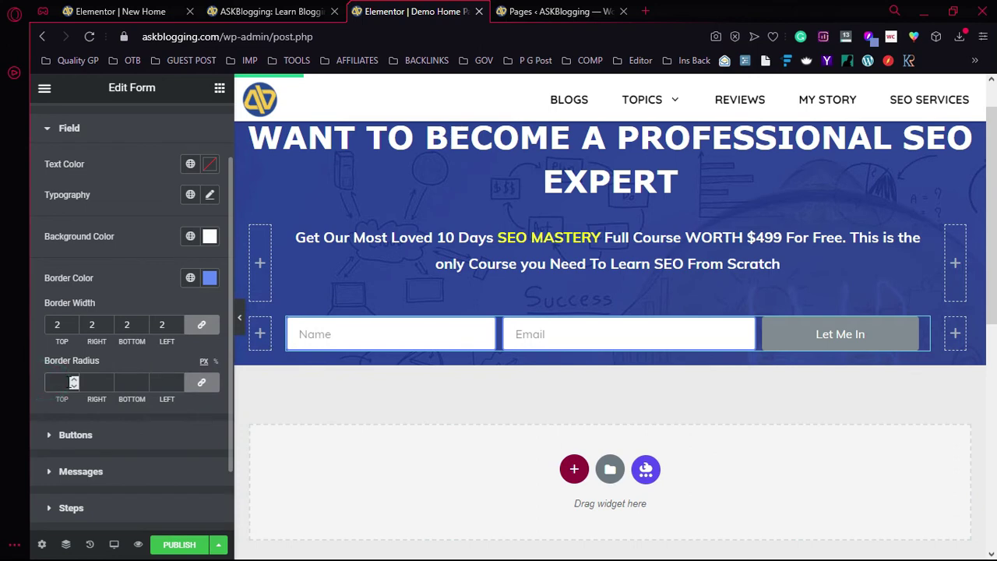
left_click(74, 379)
left_click_drag(74, 378, 74, 378)
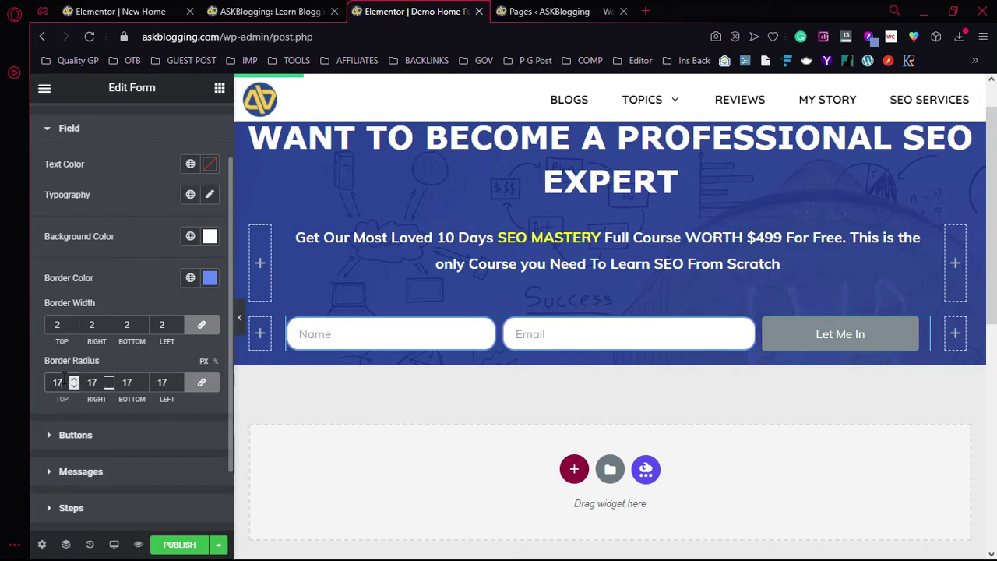
left_click_drag(64, 382, 45, 384)
type("3")
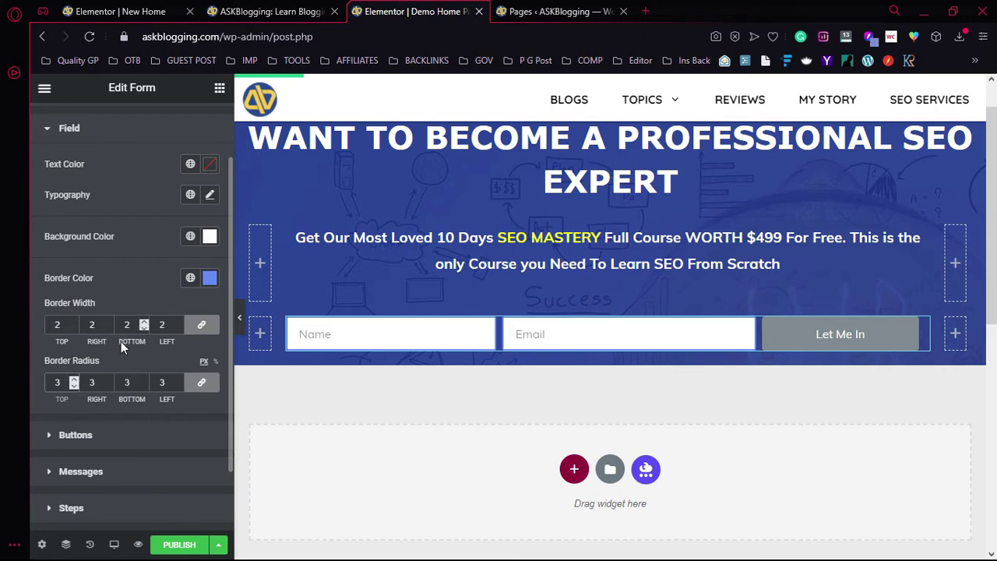
scroll(82, 222, "up", 1)
left_click(75, 205)
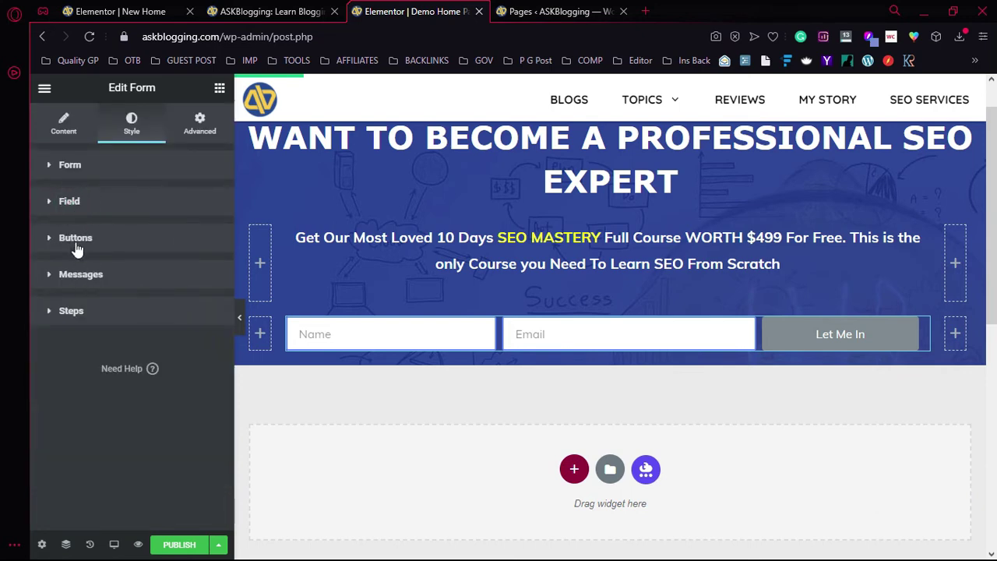
Compare with the live homepage's form and set the submit button's normal background color to orange-red (#CF4104).
left_click(76, 238)
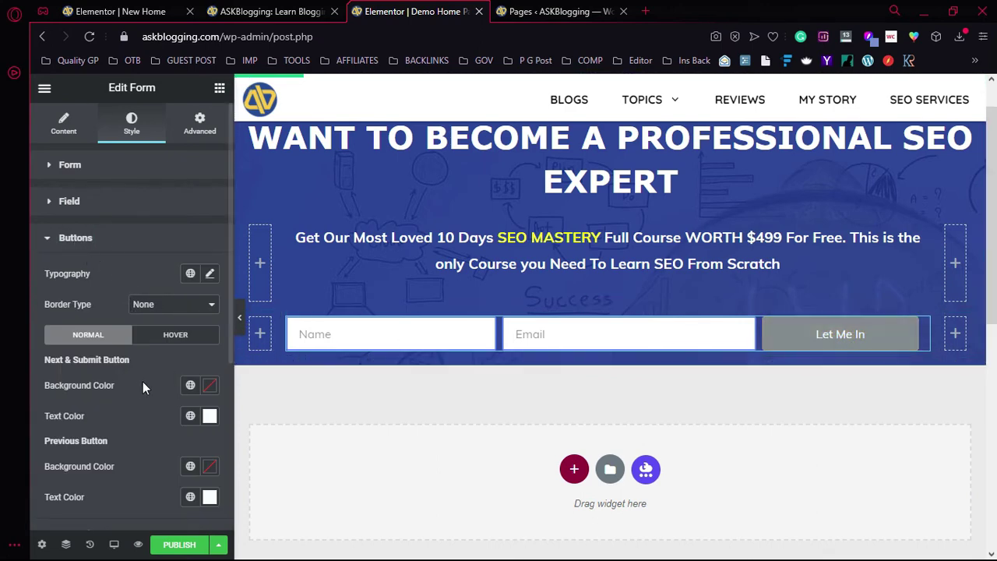
scroll(131, 385, "down", 2)
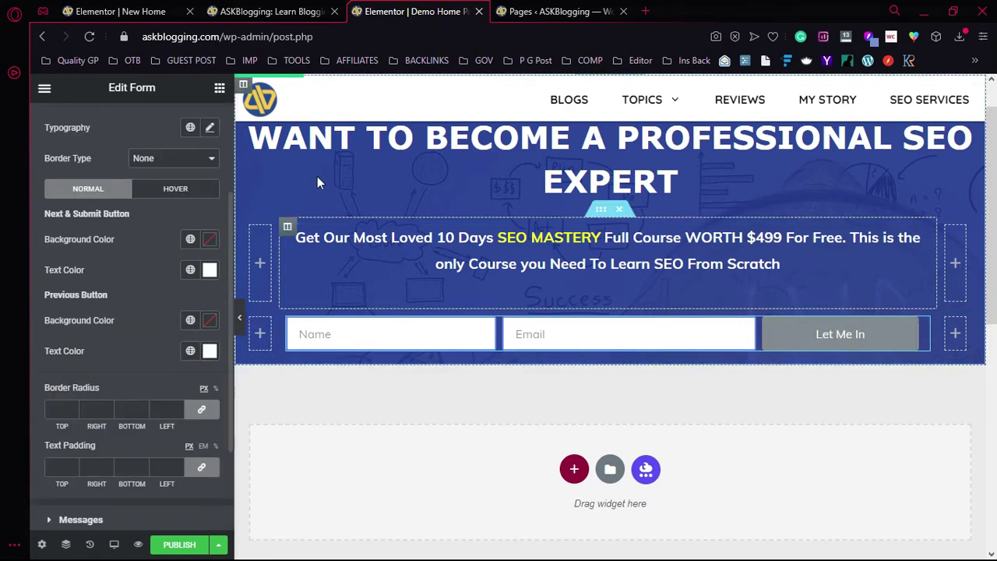
scroll(160, 320, "up", 1)
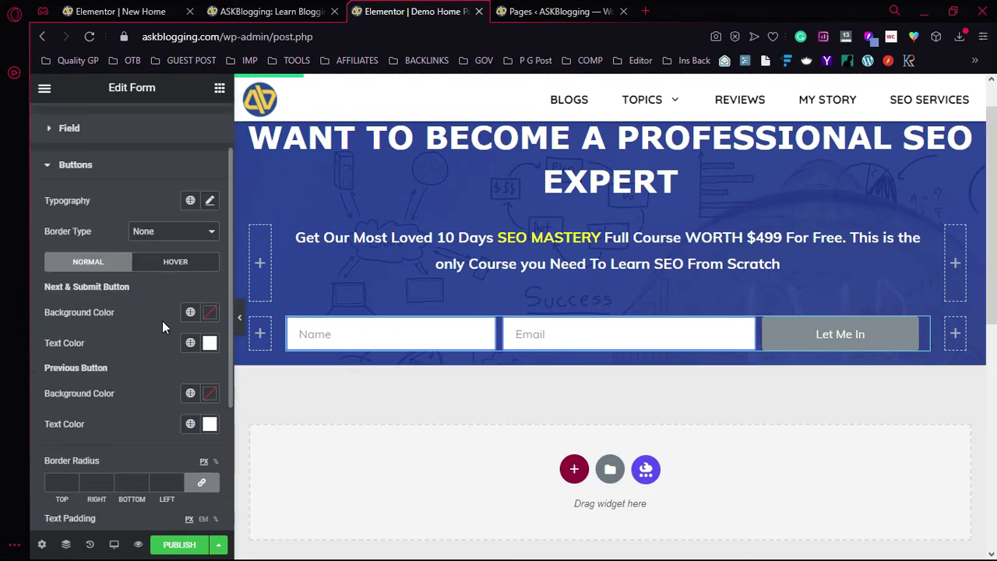
left_click(251, 11)
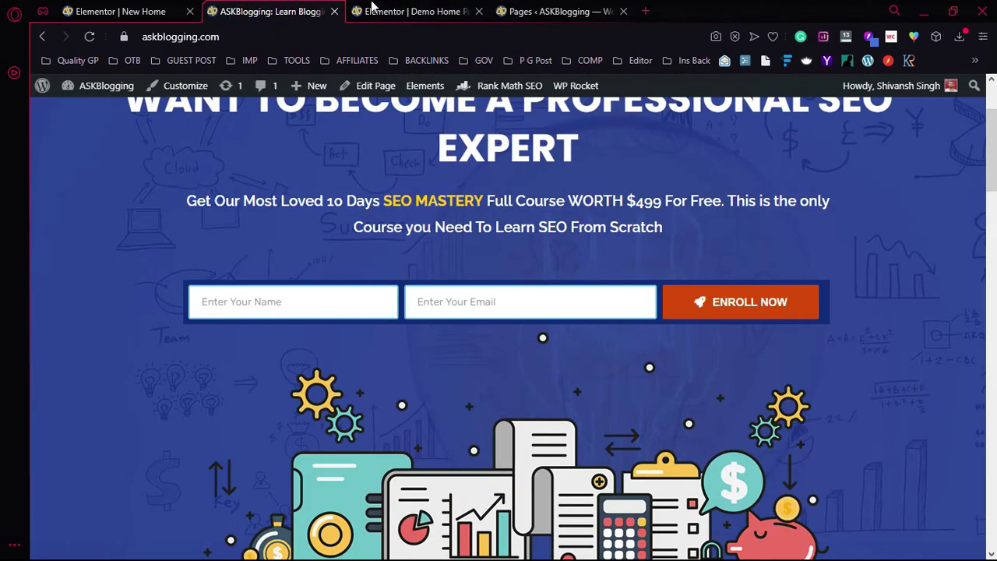
left_click(394, 13)
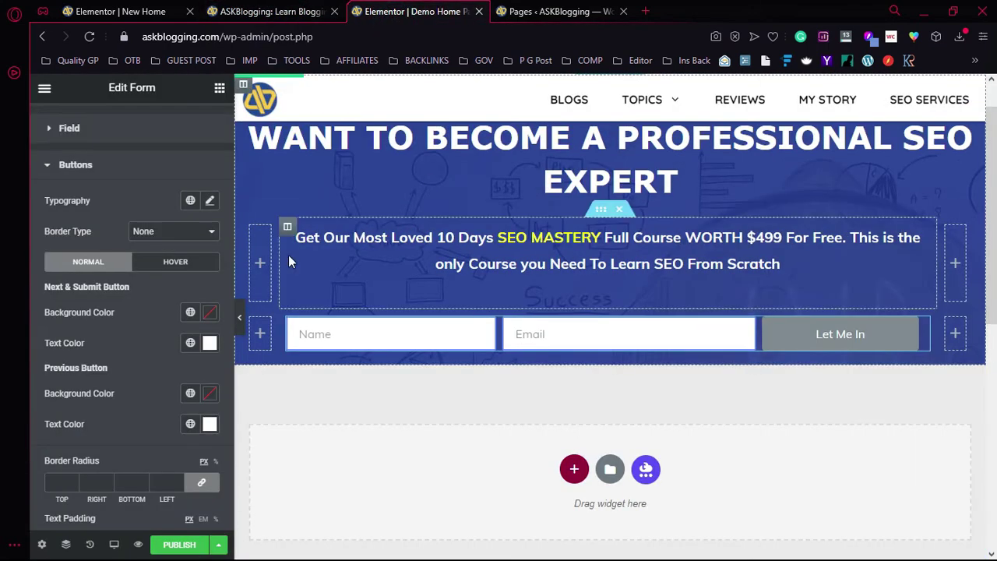
left_click(209, 312)
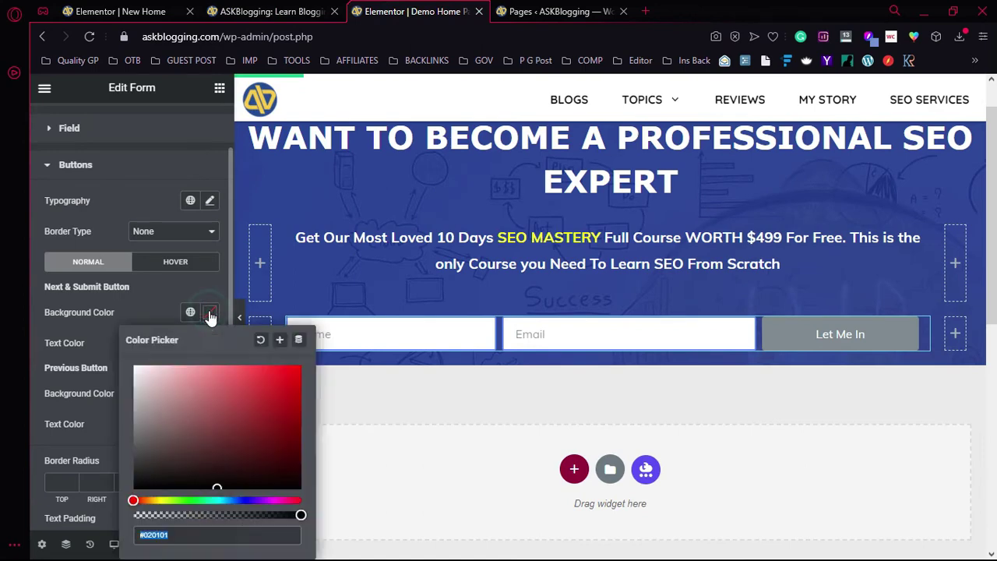
left_click(146, 500)
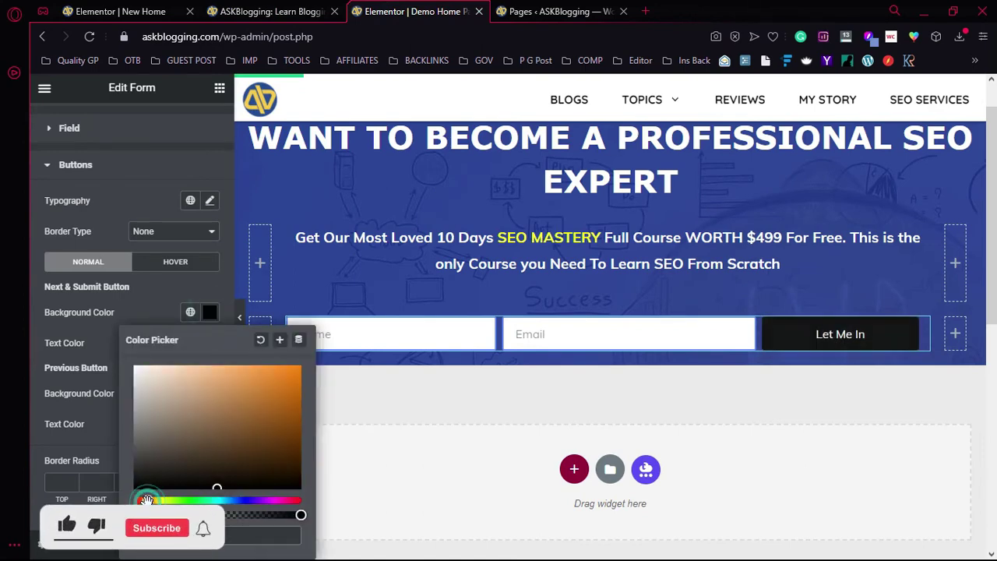
mouse_move(263, 380)
left_mouse_down()
mouse_move(283, 361)
mouse_move(292, 403)
mouse_move(297, 390)
left_mouse_up()
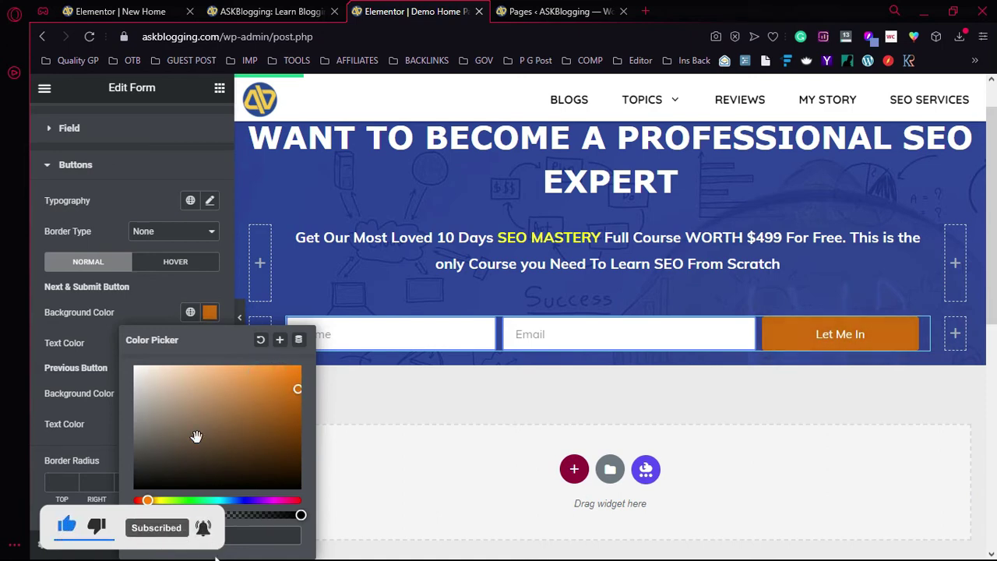
left_click_drag(146, 500, 141, 500)
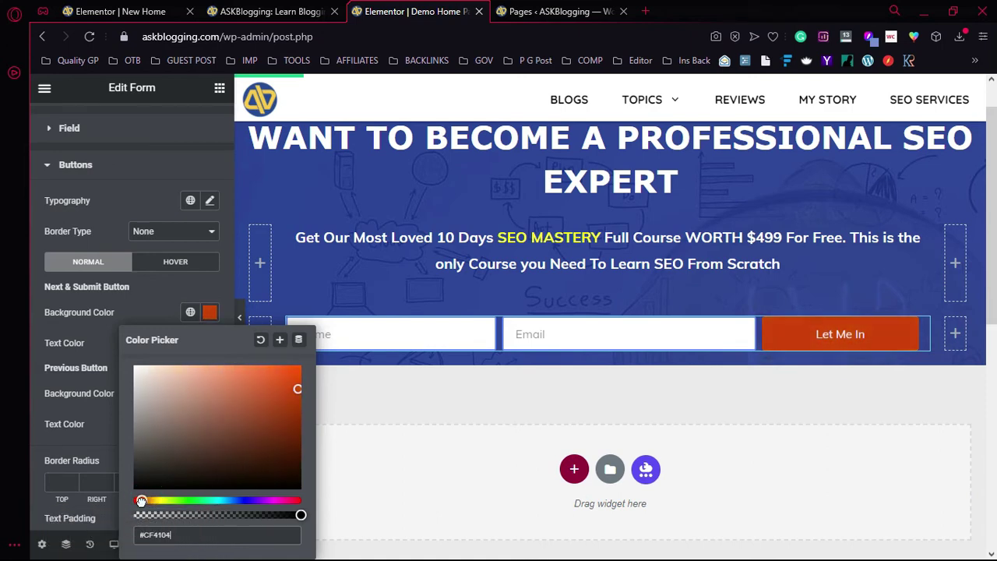
left_click(166, 288)
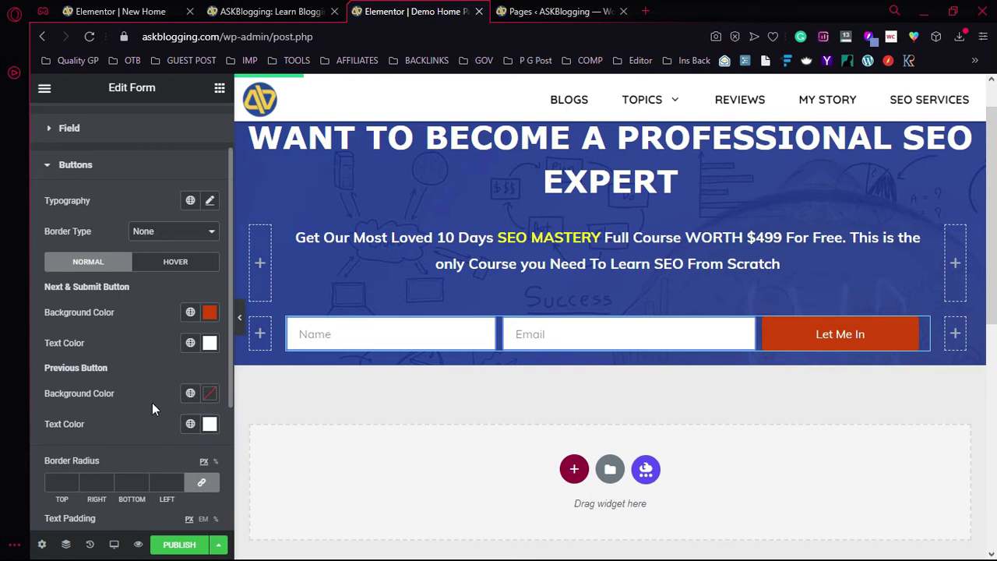
Check the live enroll button's hover color and set the demo submit button's hover background color to orange (#ED5D05).
left_click(178, 262)
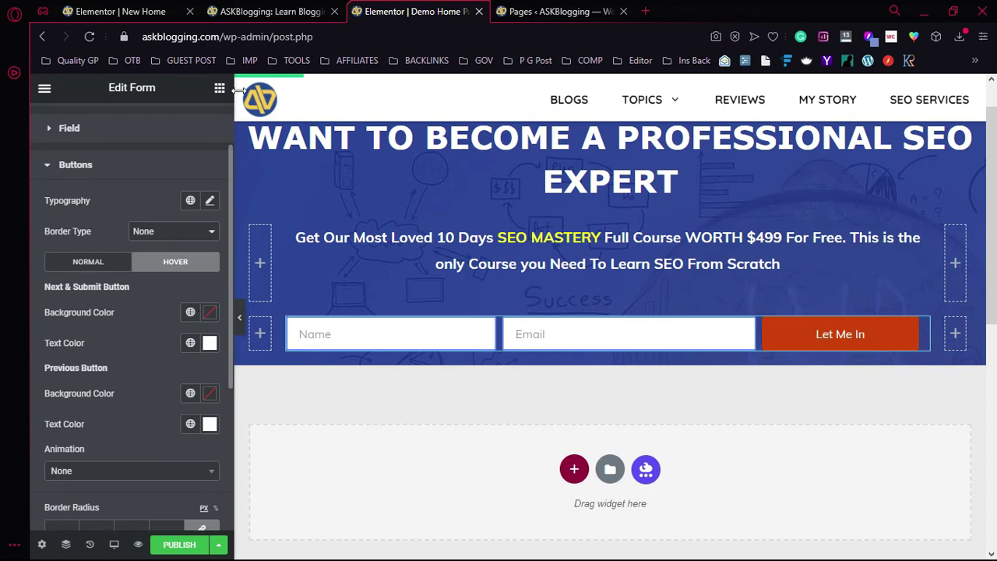
left_click(269, 11)
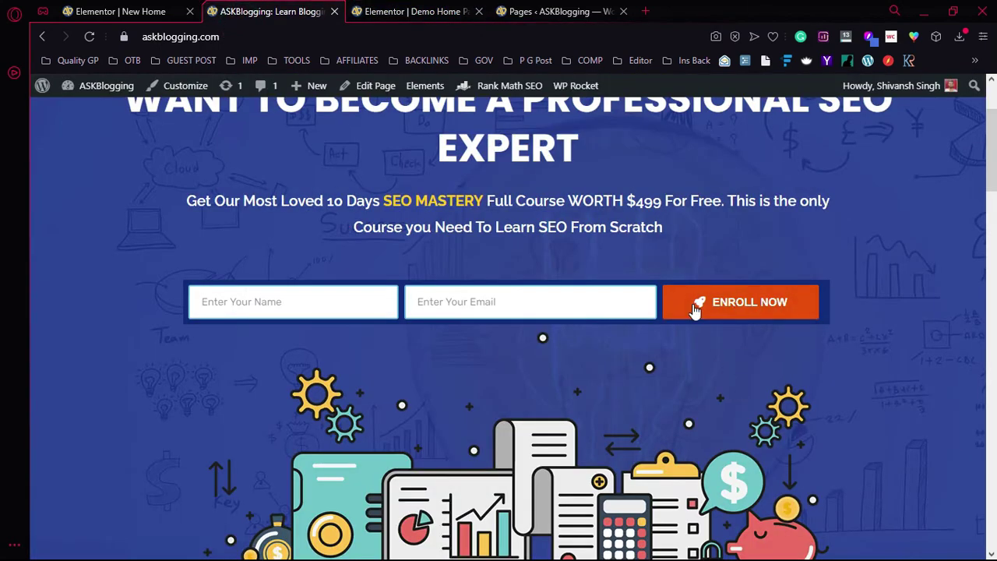
left_click(413, 11)
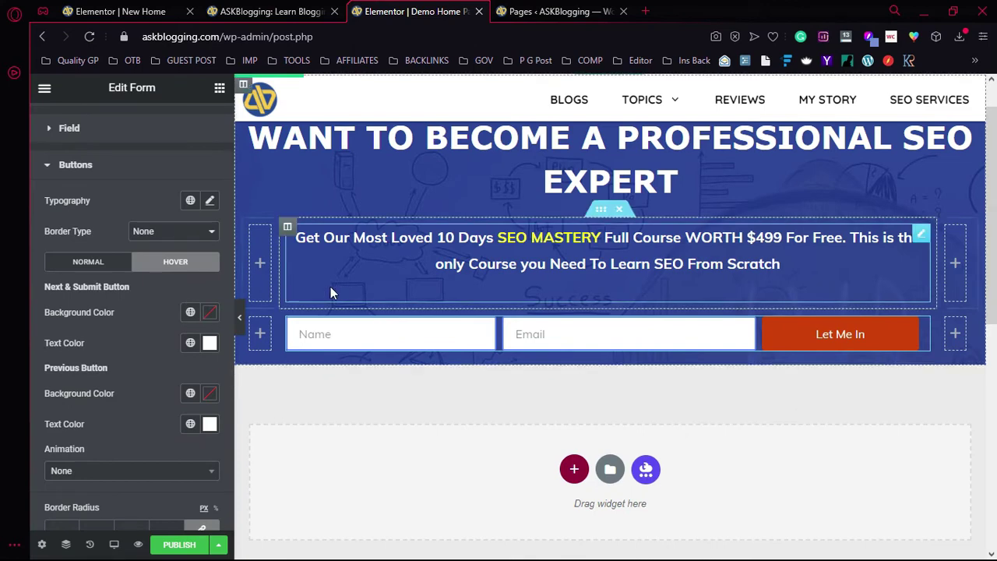
left_click(209, 311)
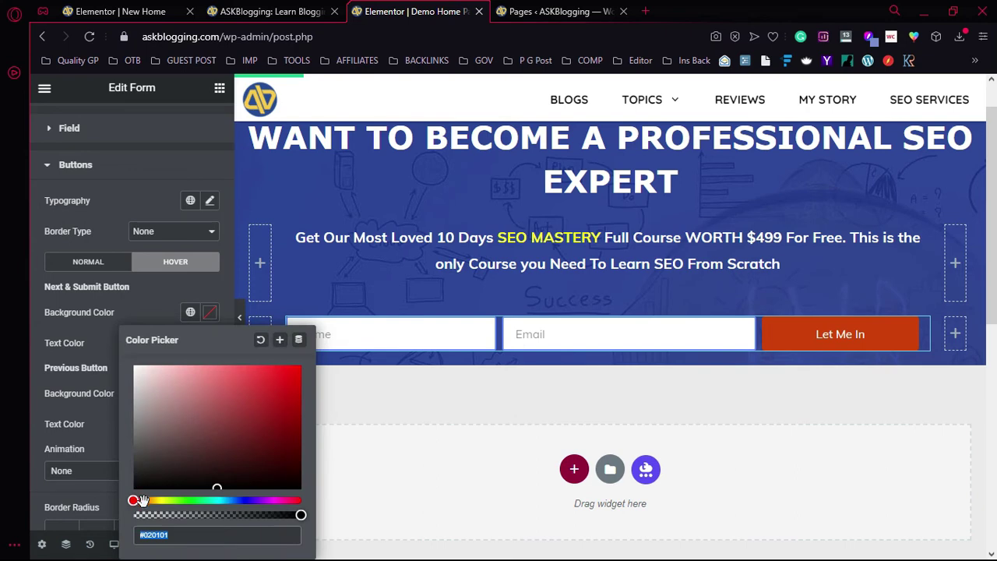
left_click_drag(134, 500, 144, 500)
left_click_drag(280, 413, 296, 401)
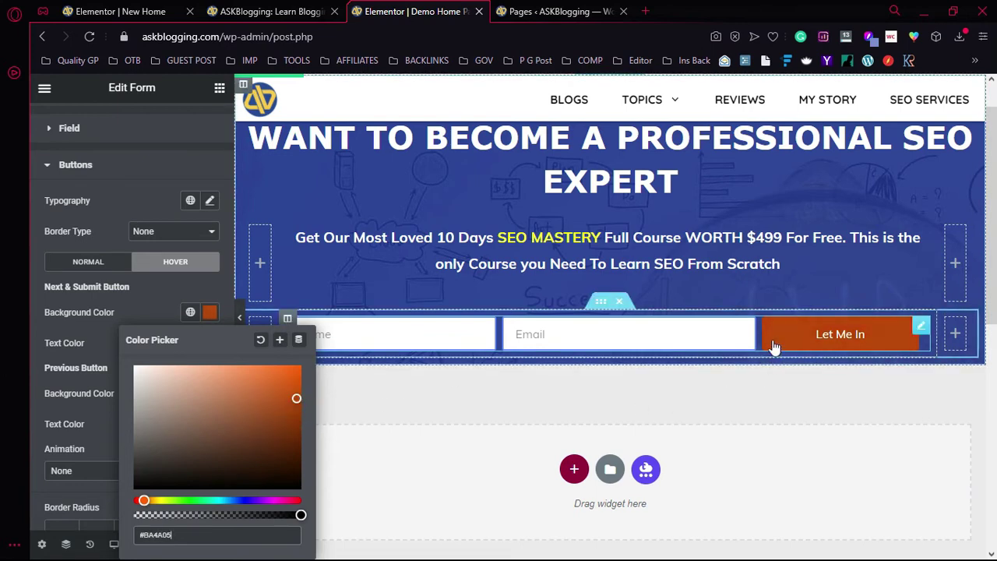
left_click_drag(292, 389, 296, 375)
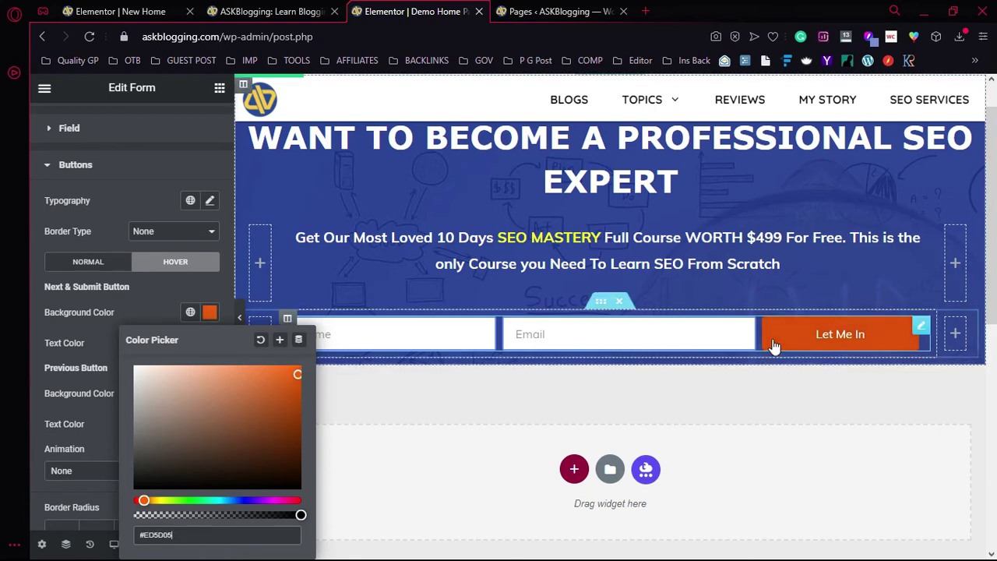
left_click(153, 299)
Try a 23 px font size for the submit button's text and reduce it to 19 px.
scroll(136, 350, "down", 3)
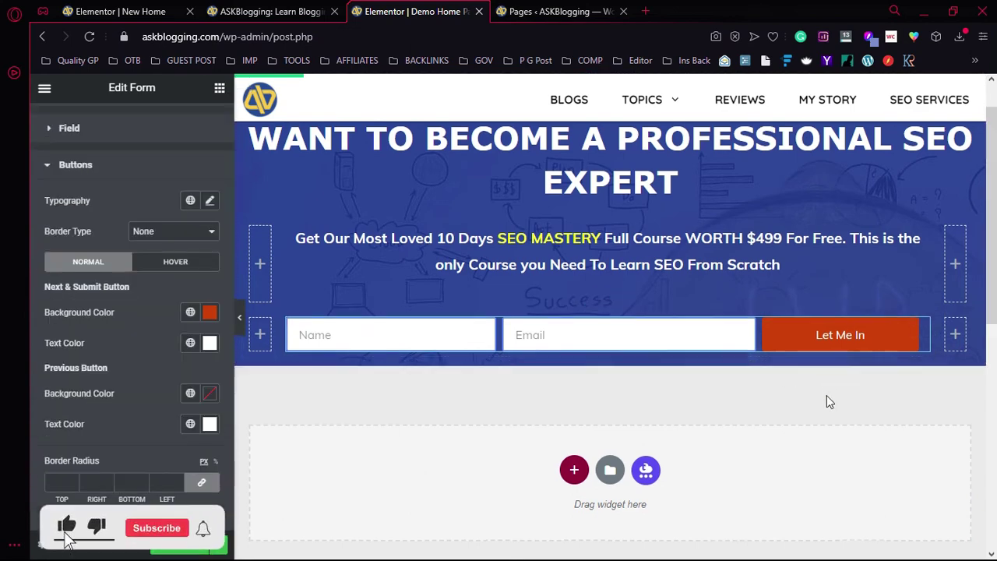
scroll(828, 399, "up", 1)
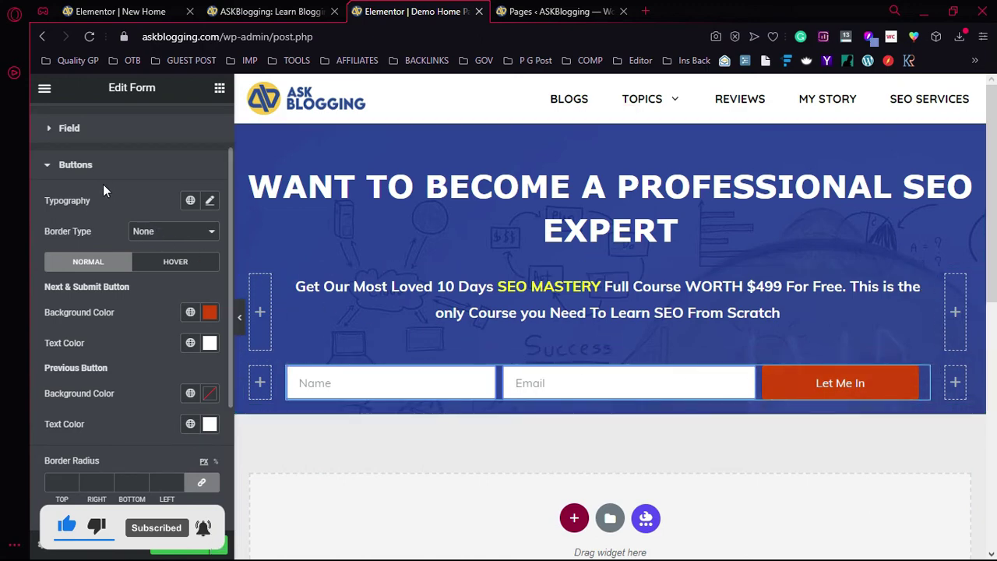
left_click(211, 203)
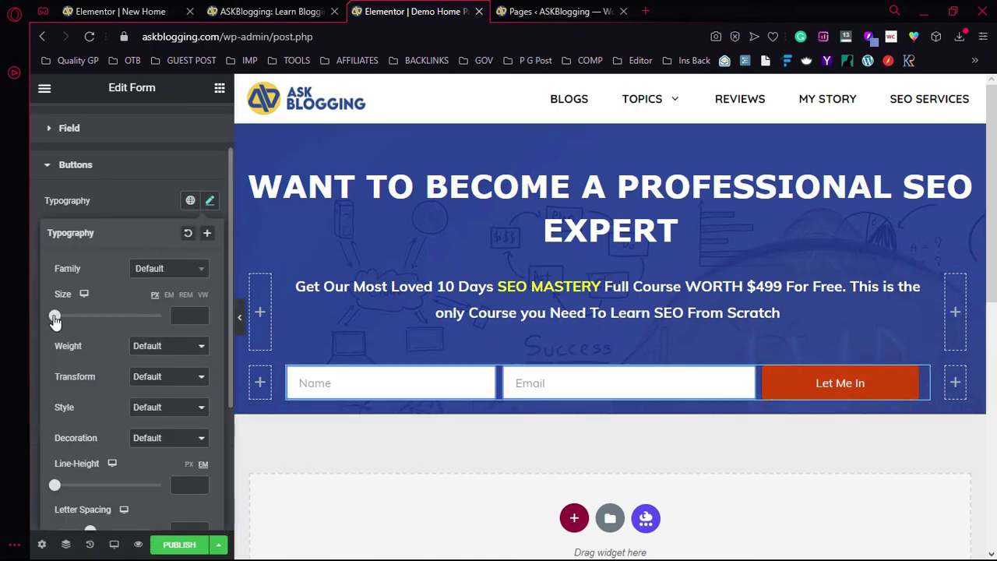
left_click_drag(55, 319, 66, 322)
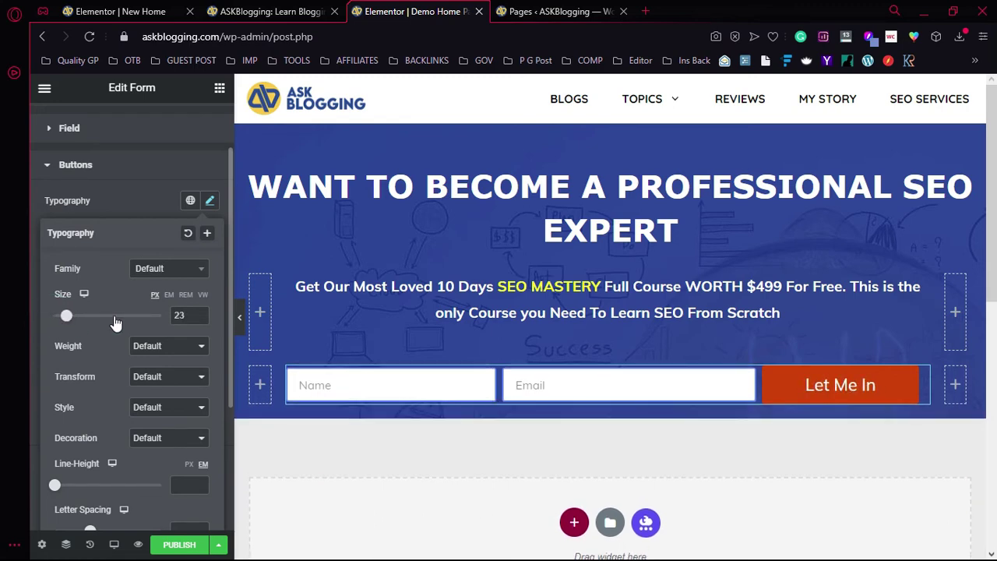
left_click(199, 320)
left_click(200, 320)
left_click(200, 320)
left_click(199, 320)
left_click(199, 320)
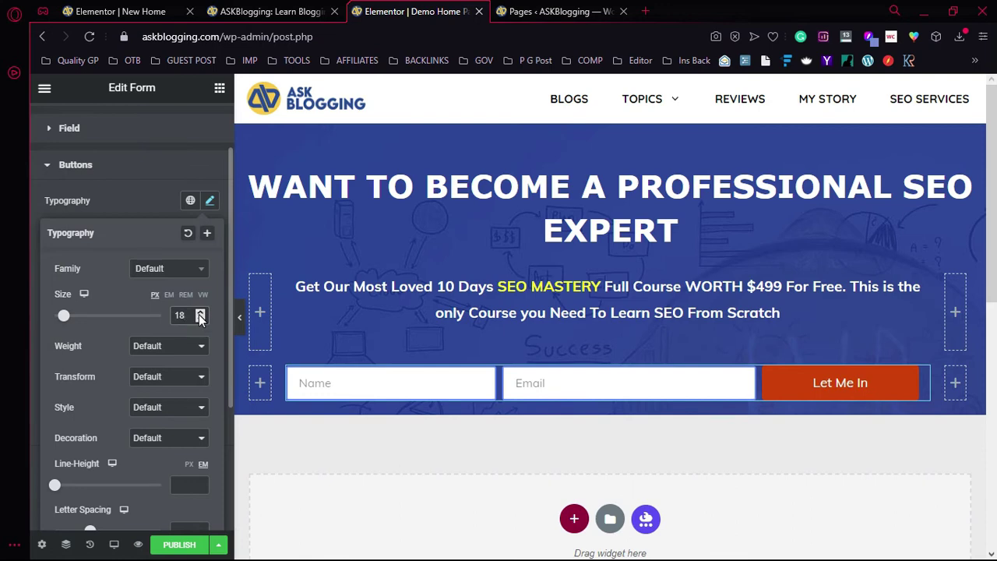
left_click(200, 312)
left_click(177, 351)
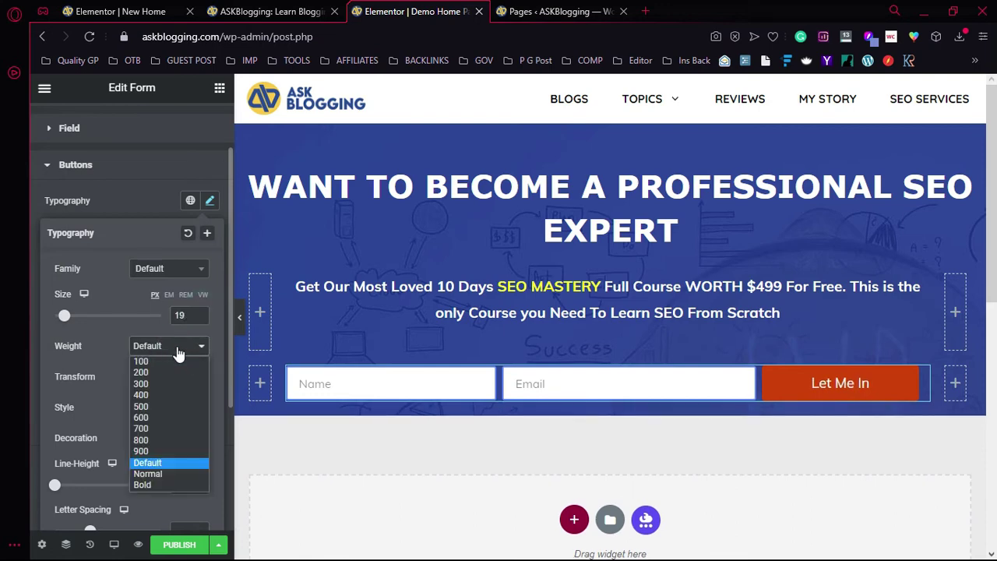
left_click(178, 352)
Try Verdana for the button text, settle on the Arial font family and set the size to 20 px.
left_click(180, 271)
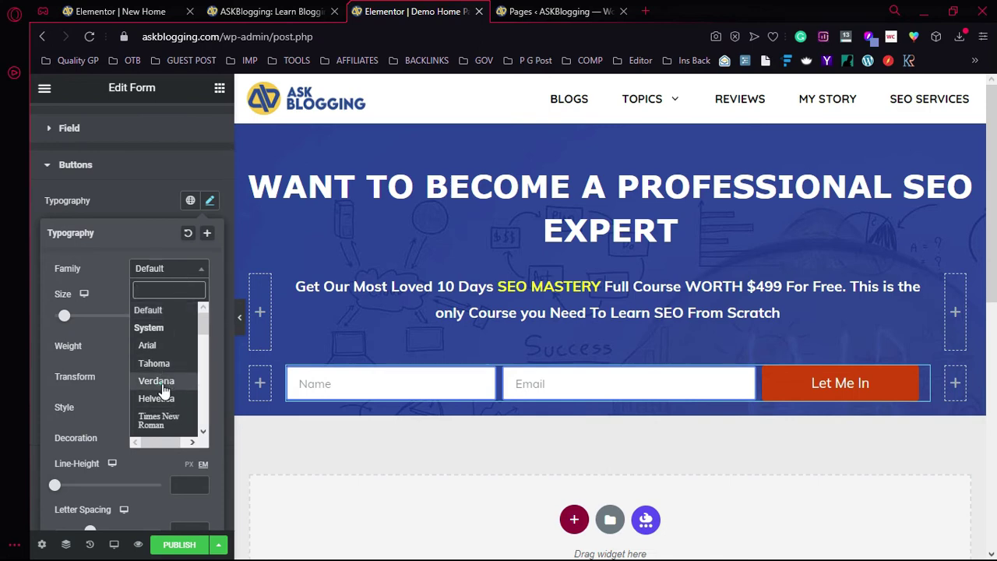
left_click(159, 381)
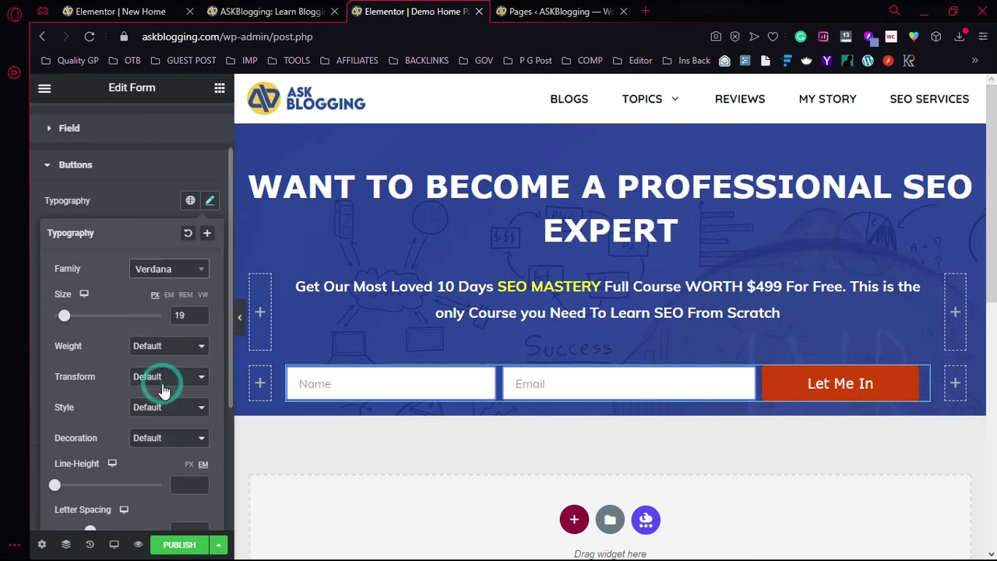
left_click(166, 269)
left_click(155, 345)
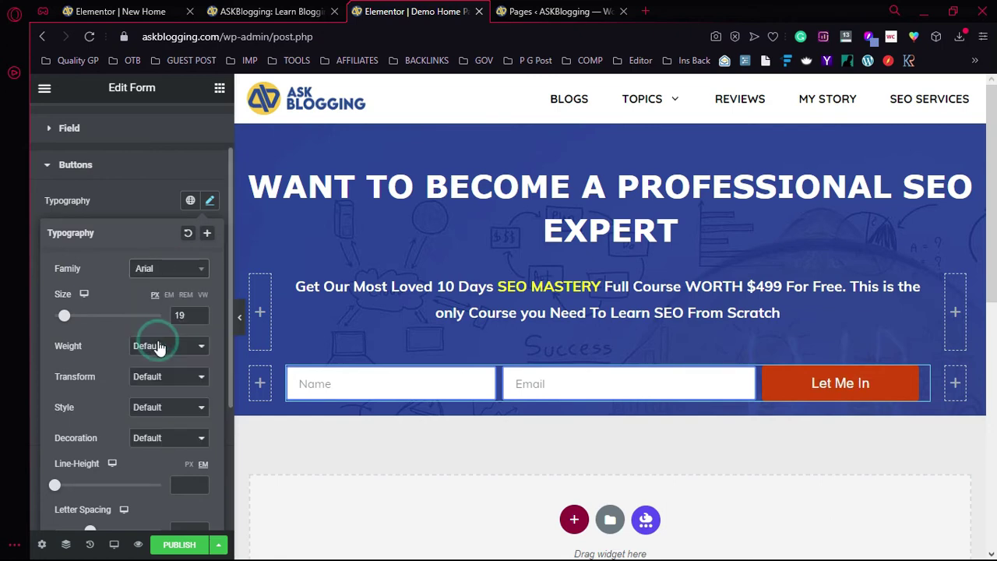
left_click(200, 311)
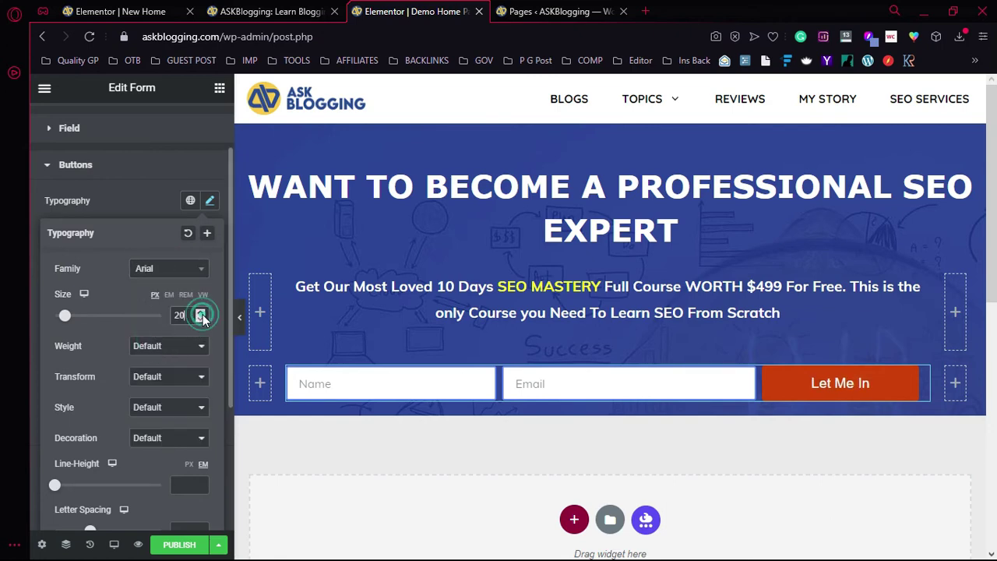
Try the Bold and 500 font weights for the button text and settle on 700.
left_click(164, 348)
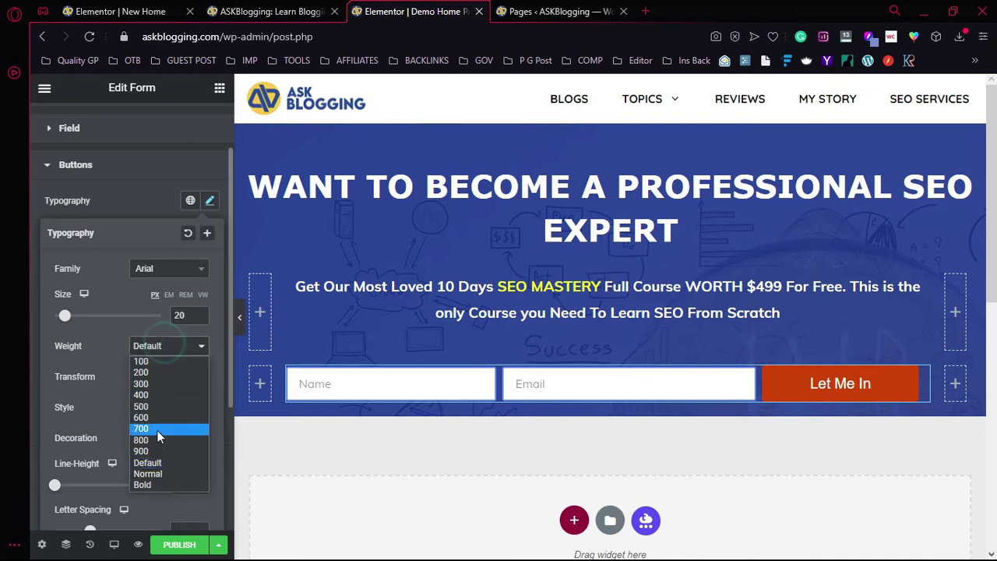
left_click(147, 483)
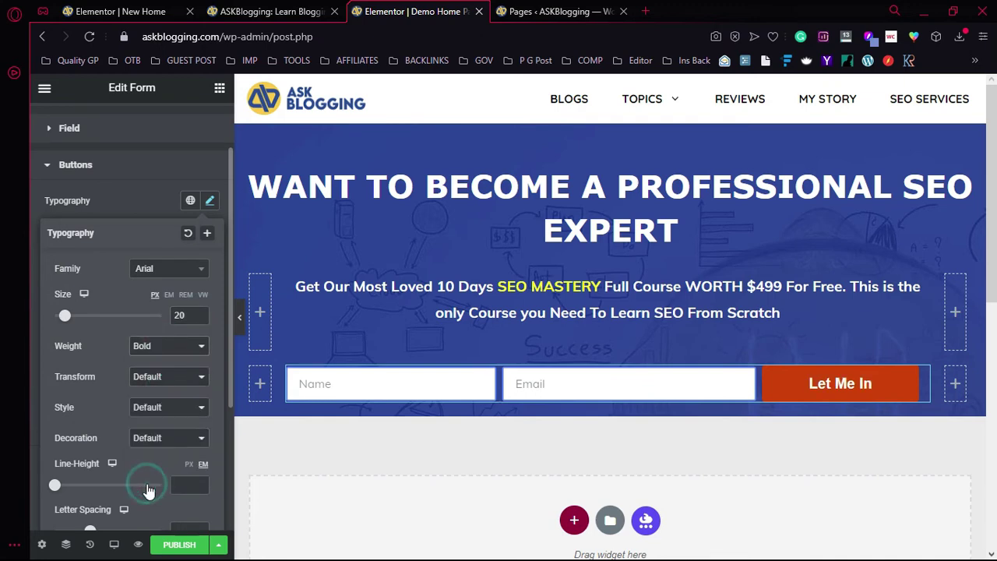
left_click(164, 347)
left_click(162, 405)
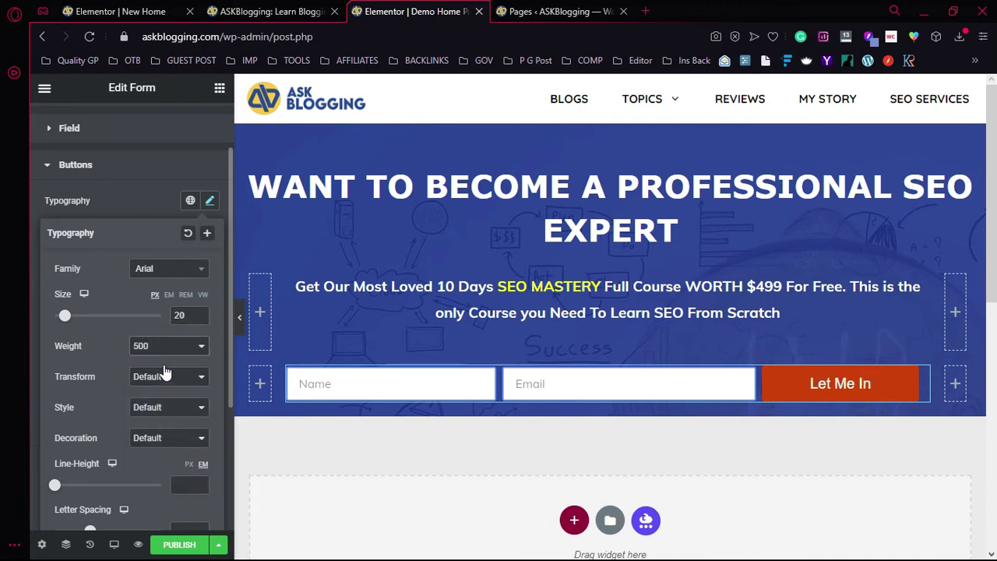
left_click(159, 349)
left_click(159, 428)
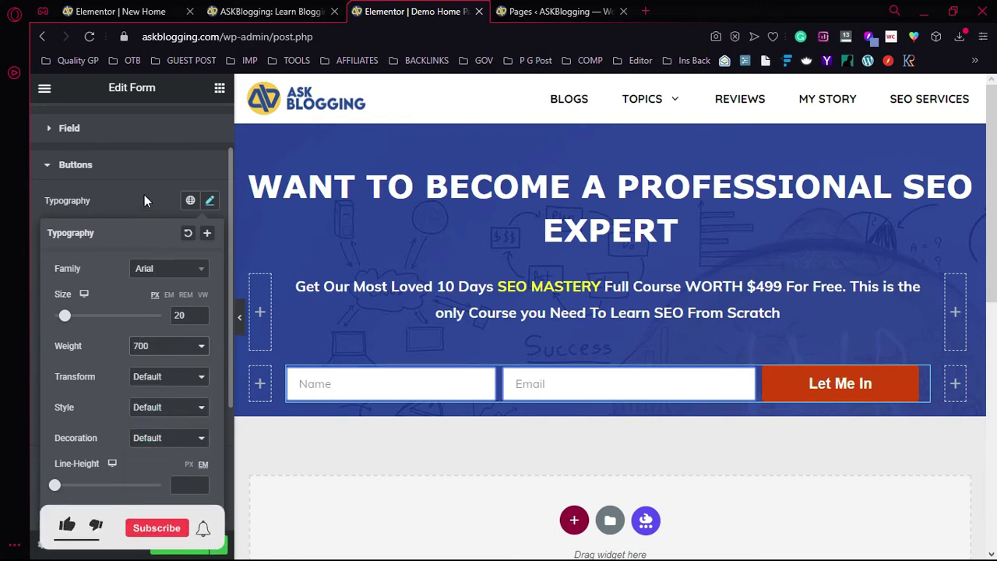
Set the button text's font size to 19 px and its text transform to Uppercase.
scroll(147, 335, "down", 2)
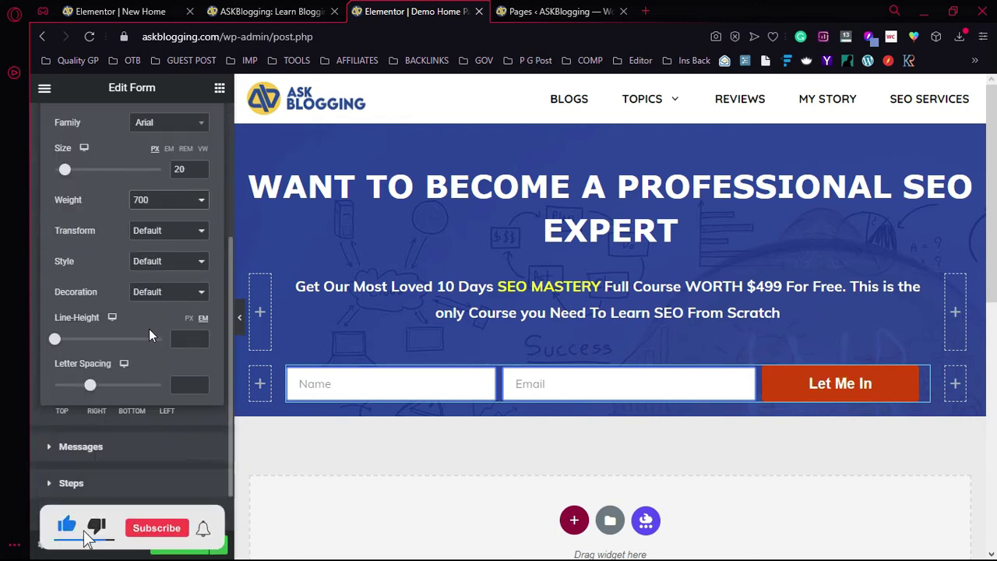
scroll(156, 342, "up", 1)
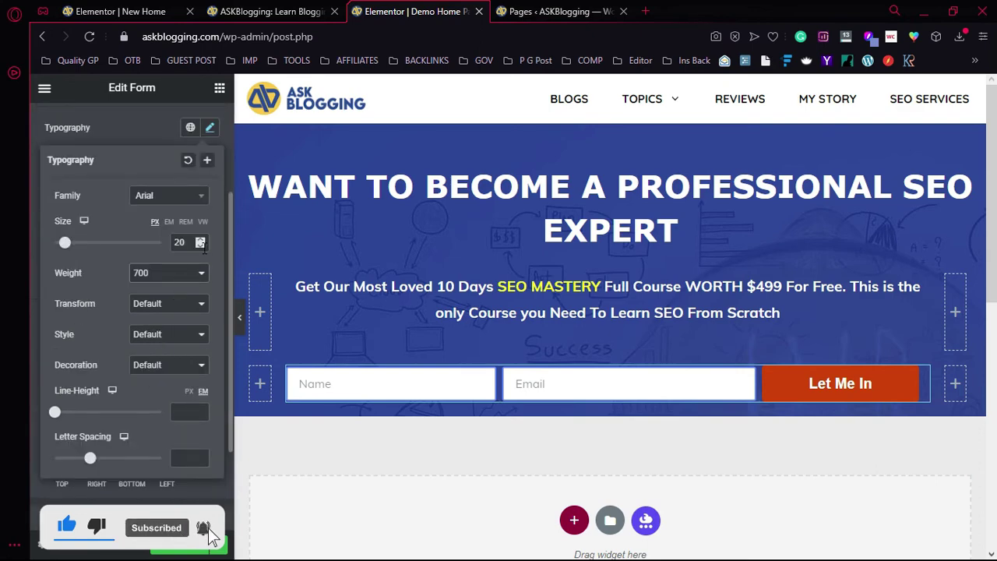
left_click(200, 246)
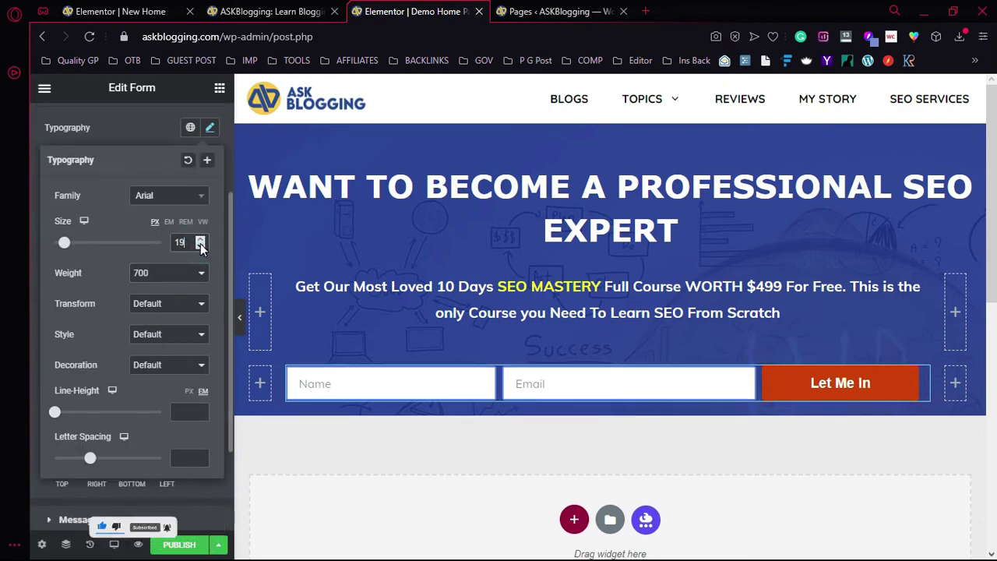
scroll(200, 243, "up", 2)
left_click(201, 385)
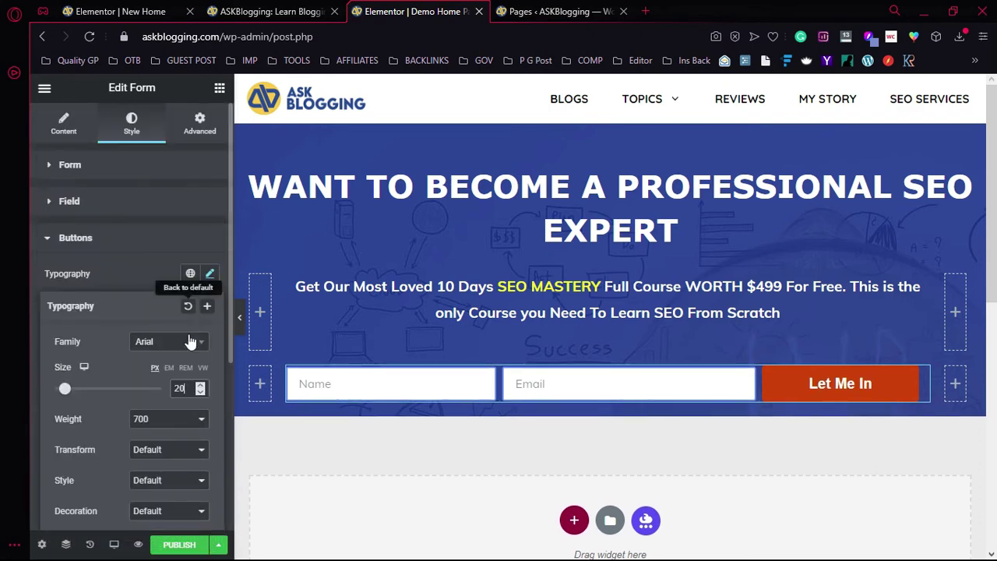
left_click(201, 393)
scroll(171, 351, "down", 2)
left_click(156, 304)
left_click(155, 313)
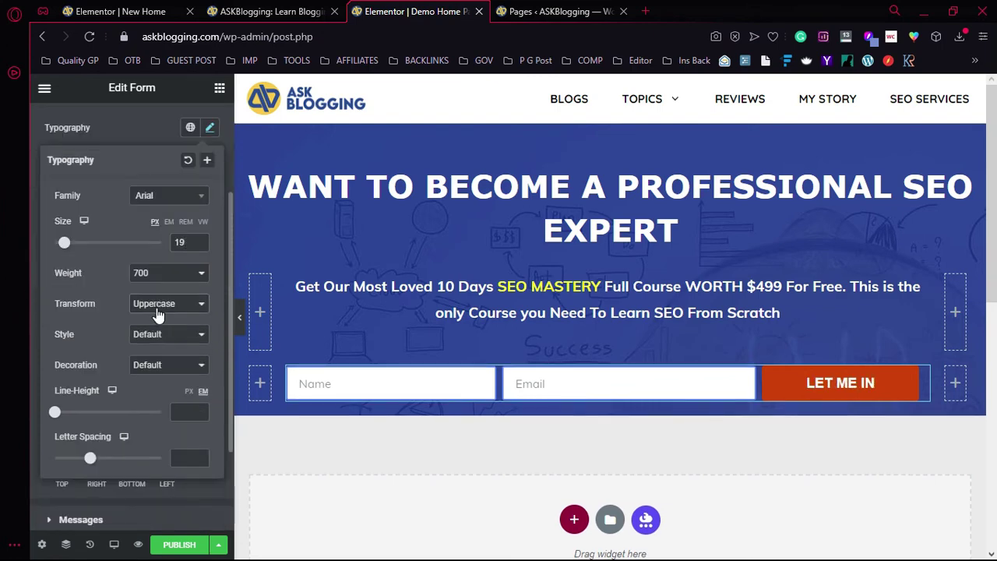
Reduce the submit button's text size to 17 px and close the button styling settings.
left_click(201, 244)
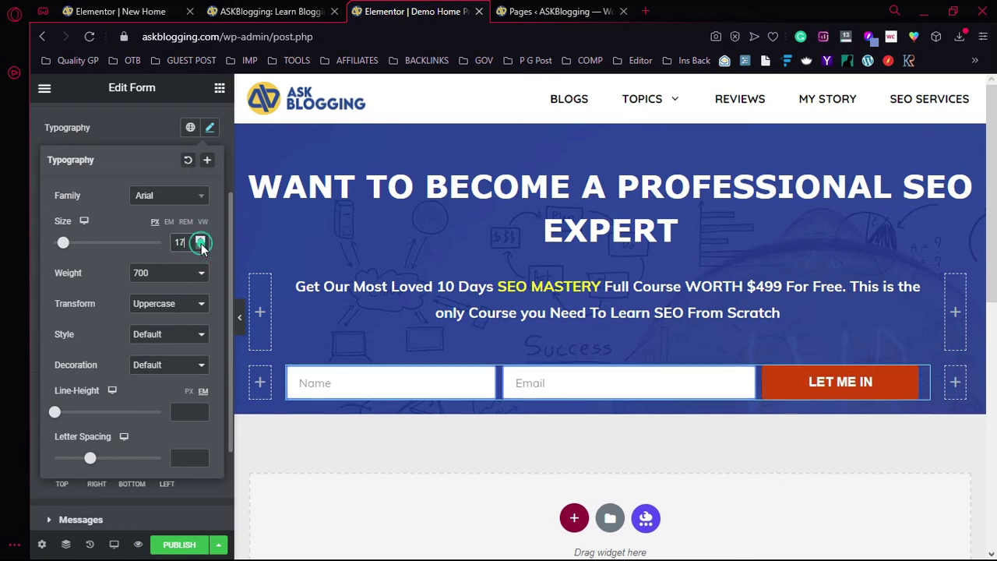
left_click(201, 244)
scroll(158, 259, "up", 3)
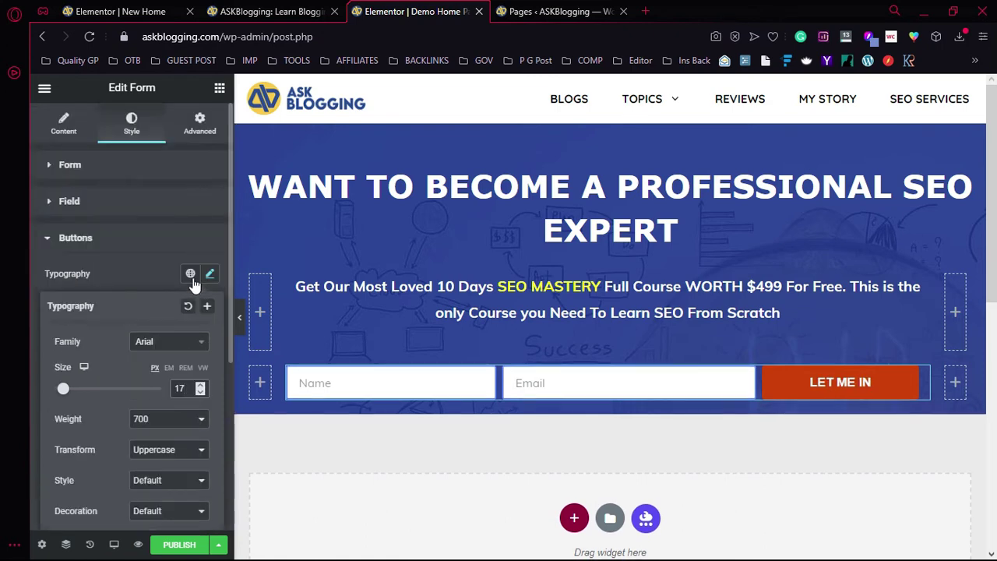
left_click(156, 246)
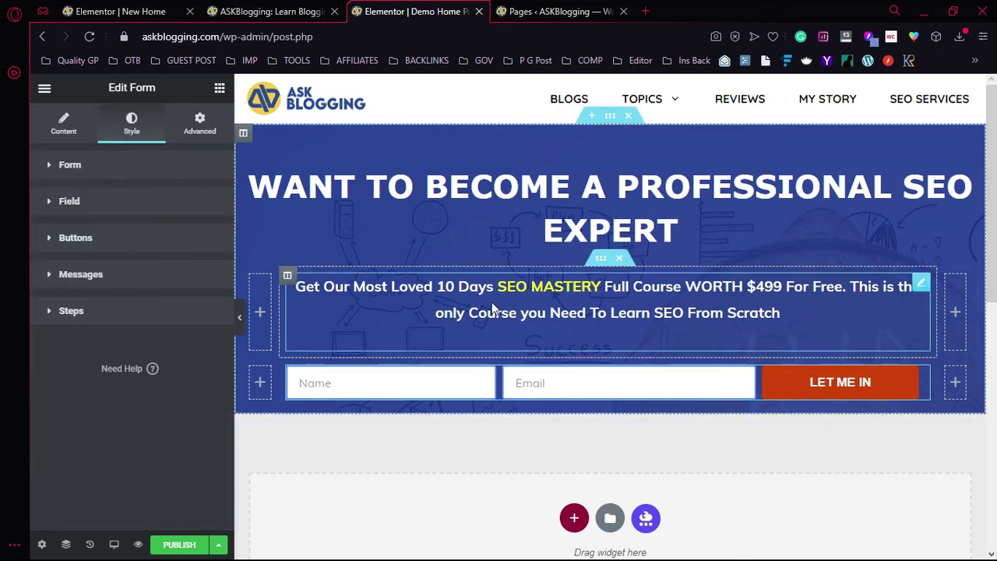
Check the form on the live homepage and give the demo form a Classic background in dark blue.
left_click(229, 12)
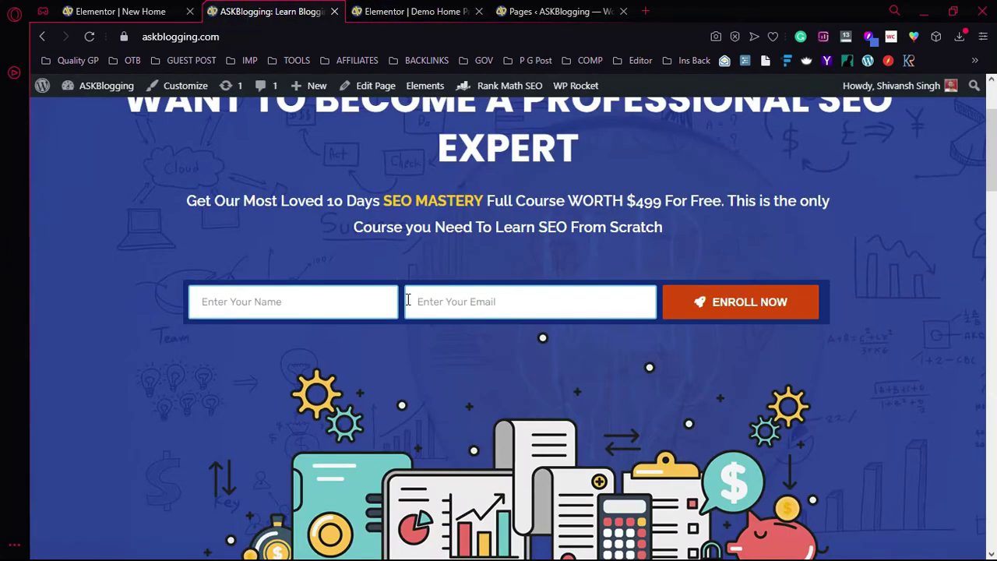
left_click(387, 11)
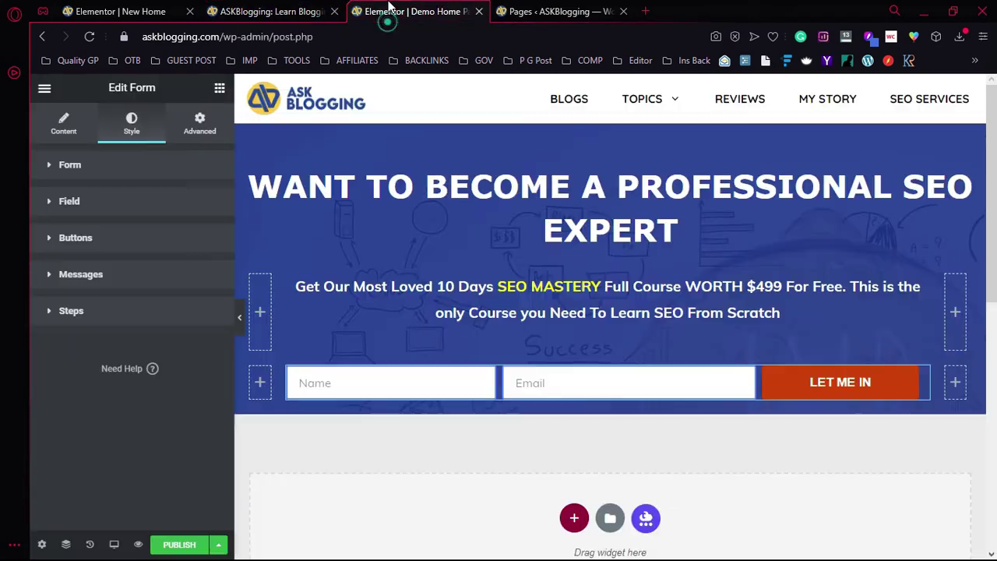
left_click(199, 125)
left_click(80, 166)
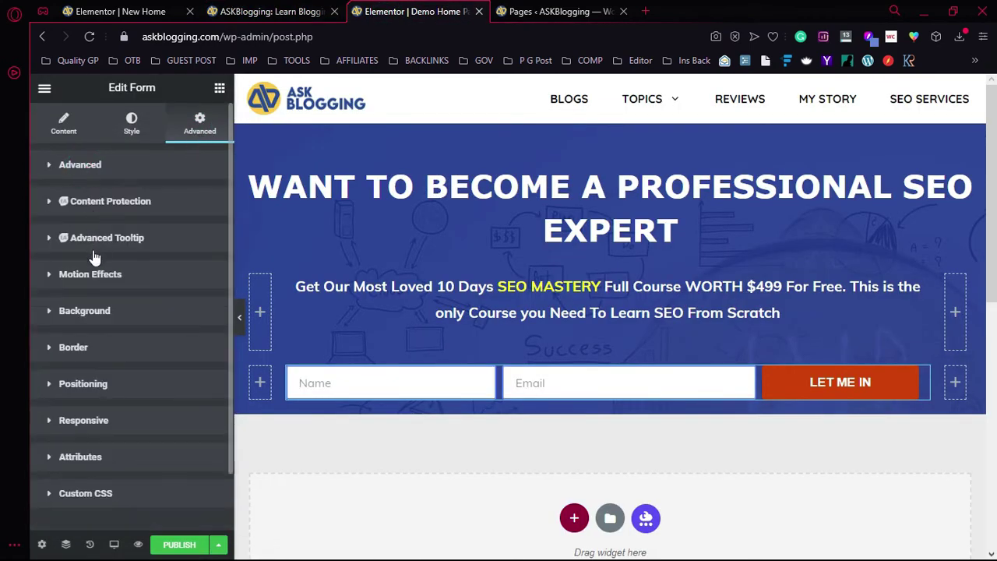
left_click(99, 311)
scroll(104, 319, "down", 2)
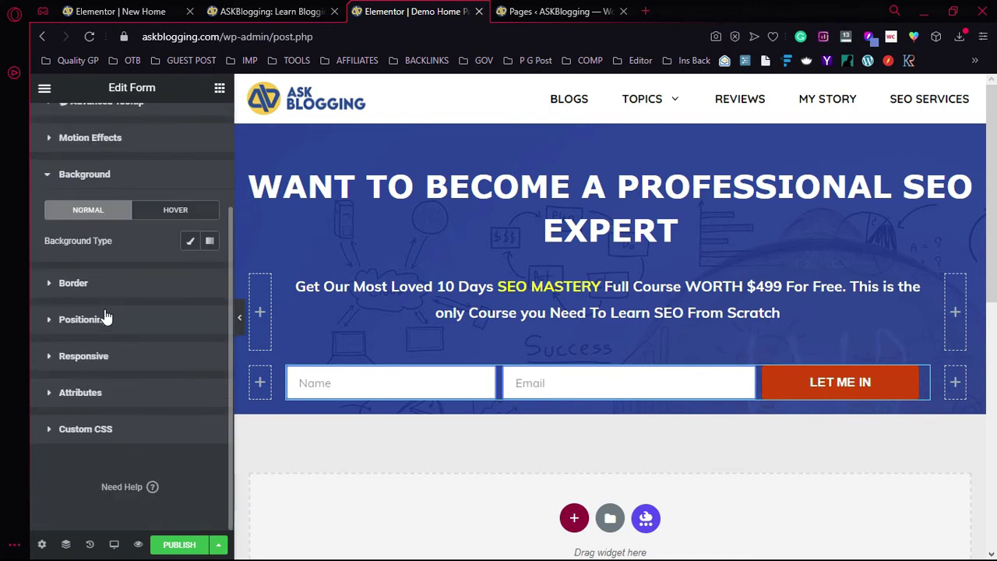
left_click(188, 243)
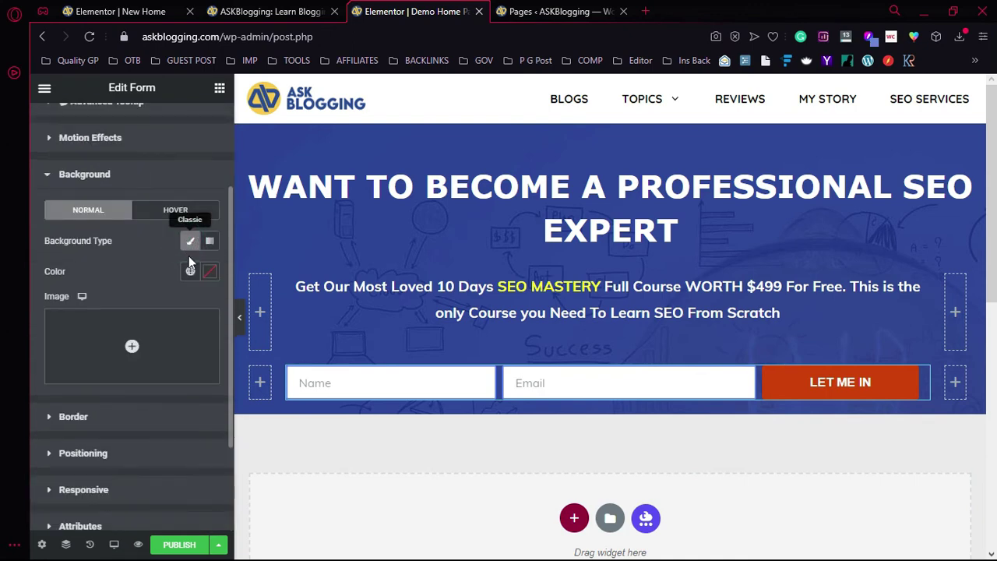
left_click(211, 272)
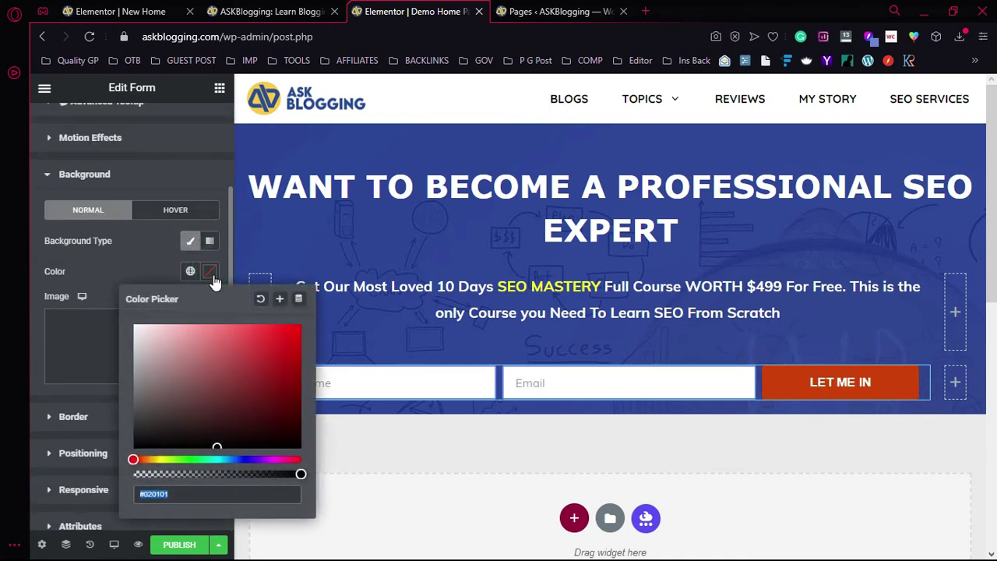
left_click(243, 459)
left_click_drag(245, 345, 294, 371)
left_click(130, 265)
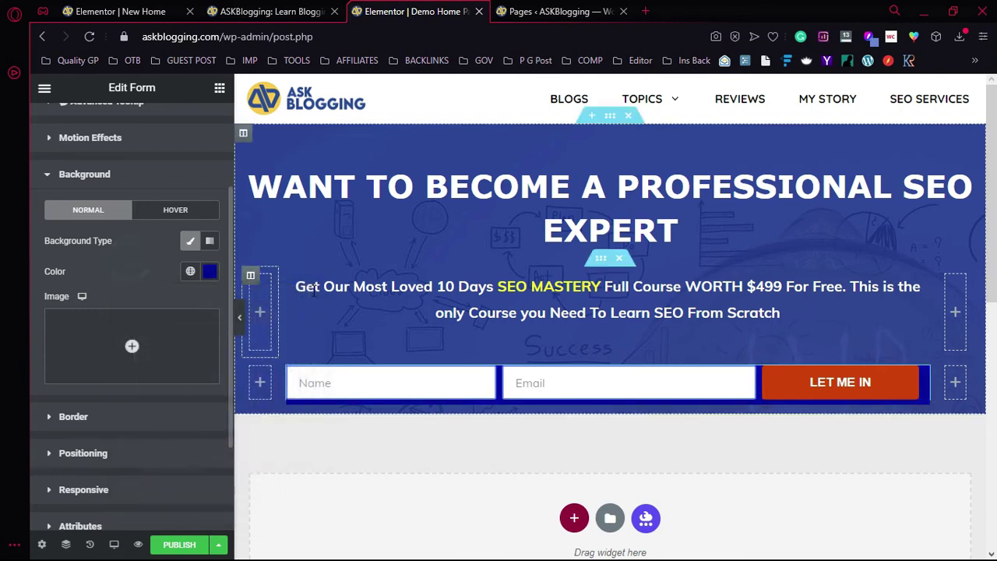
Preview the demo page at full width and compare its form with the one on the live homepage.
left_click(241, 324)
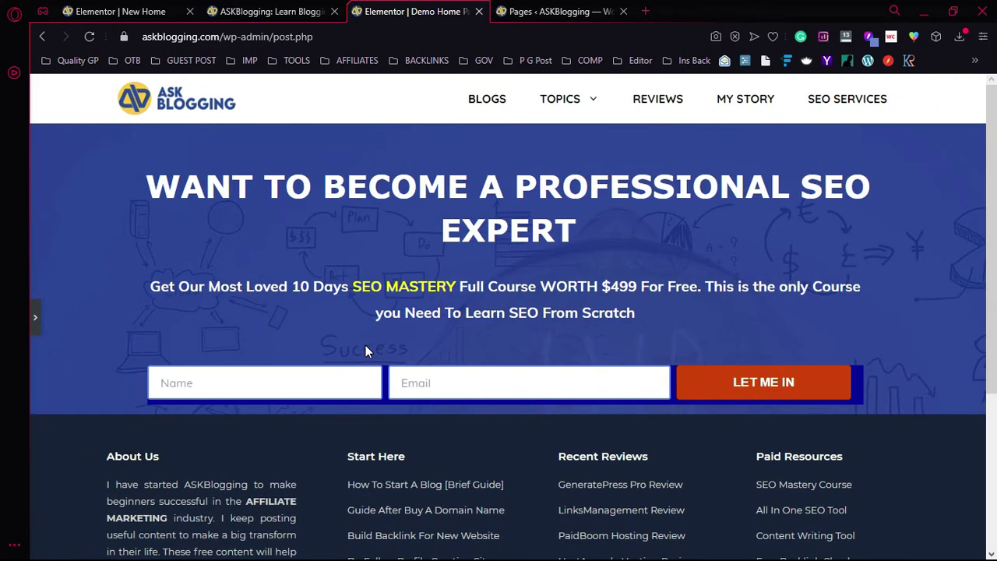
left_click(269, 11)
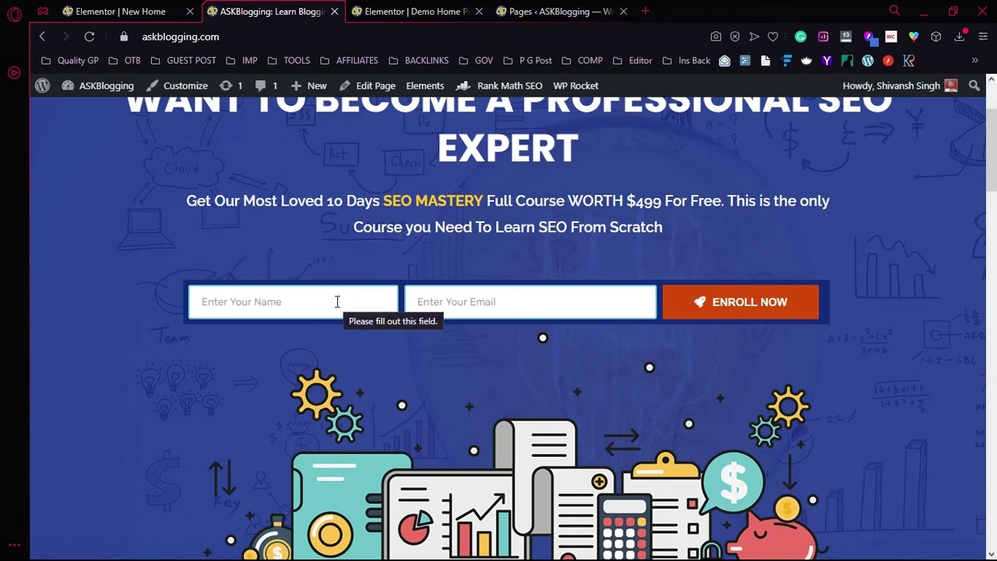
left_click(374, 12)
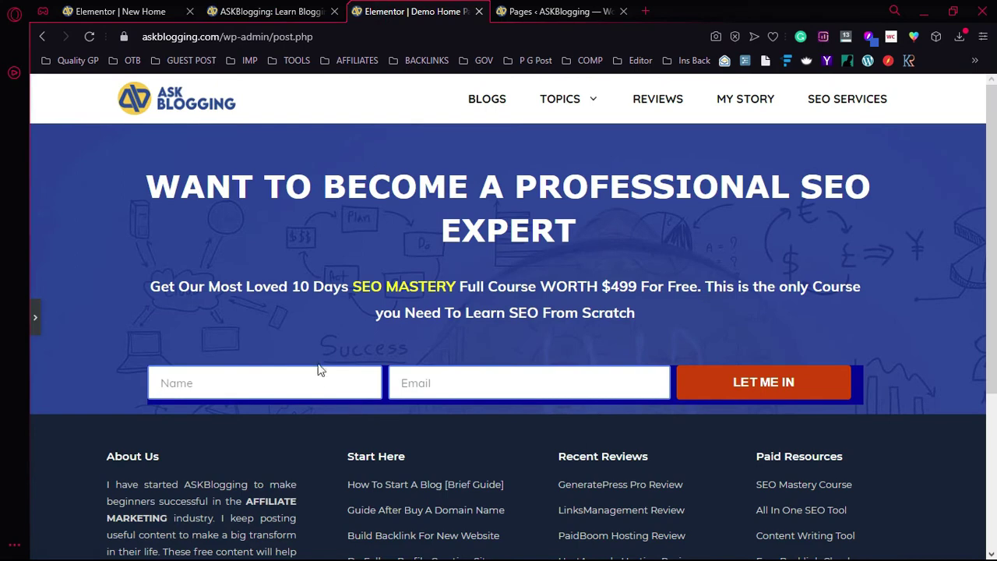
left_click(36, 316)
Set the form's padding to 7 px at the top, bottom and left, and unlink the right side to make it 0.
left_click(921, 378)
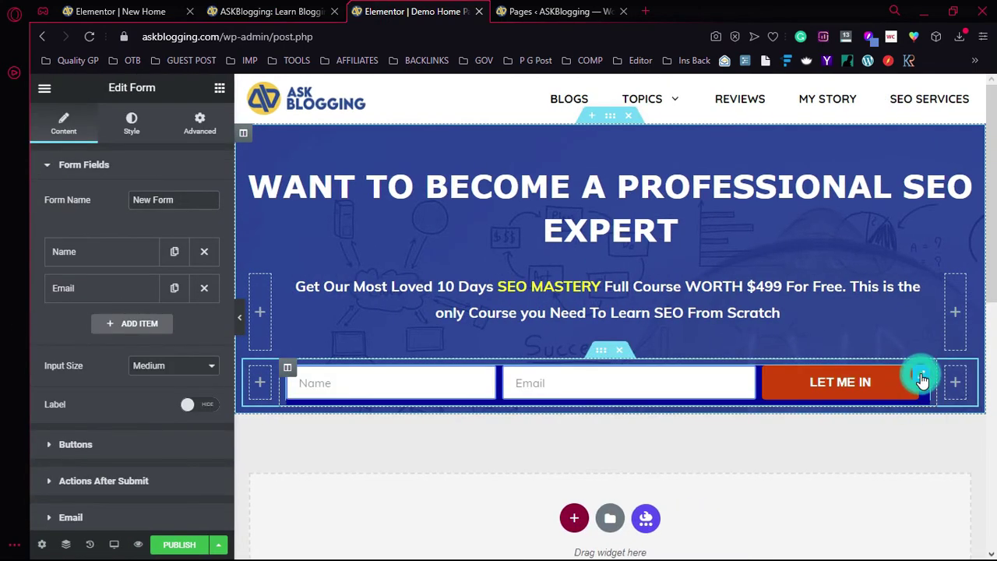
left_click(199, 134)
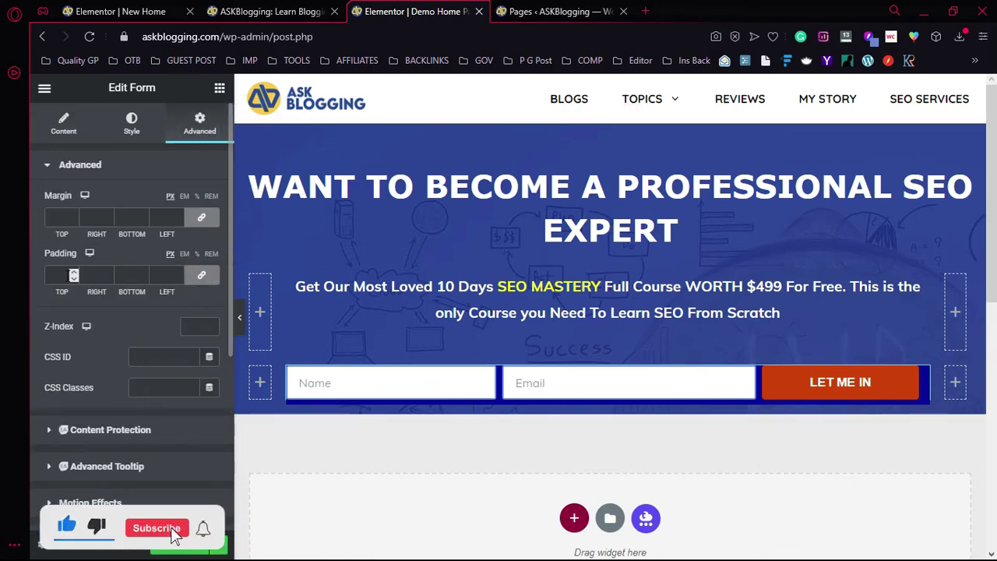
left_click(67, 276)
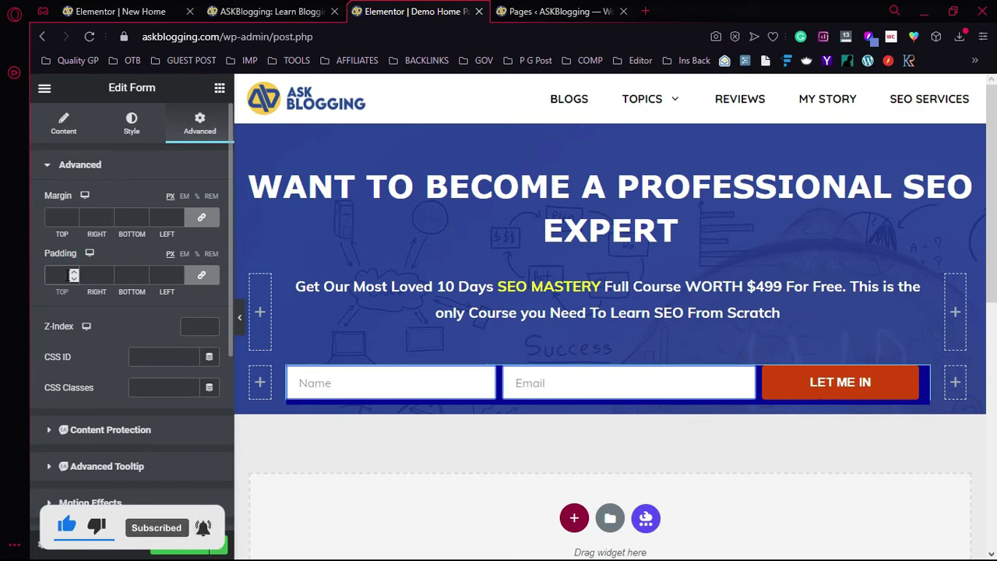
left_click(74, 273)
left_click(74, 273)
left_click(74, 273)
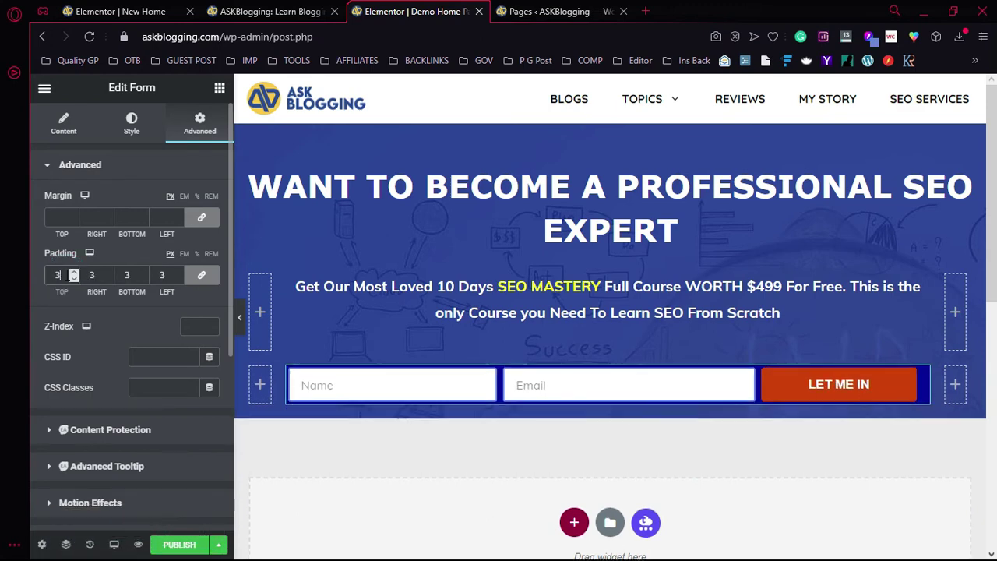
left_click(74, 272)
left_click(74, 273)
left_click(73, 272)
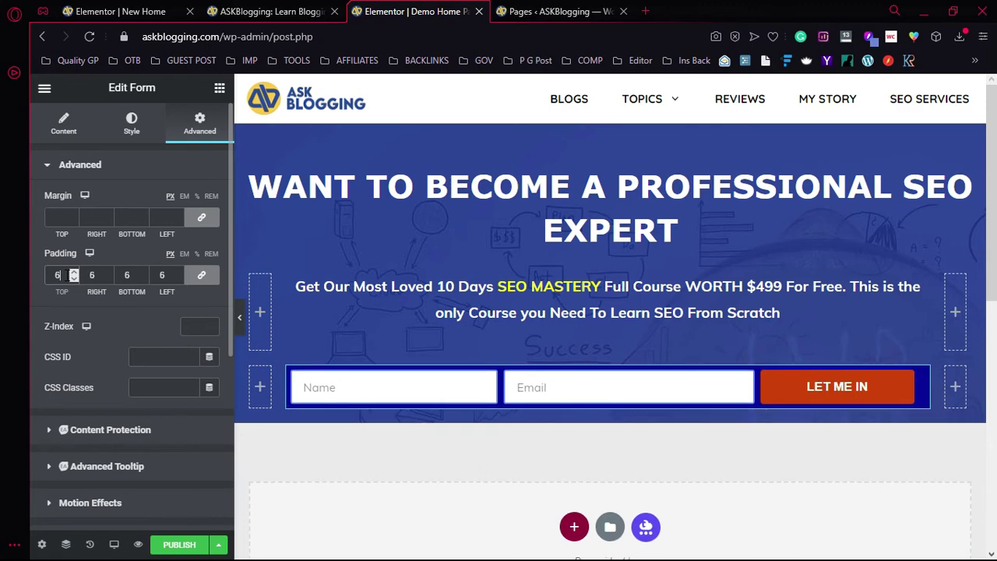
left_click(74, 273)
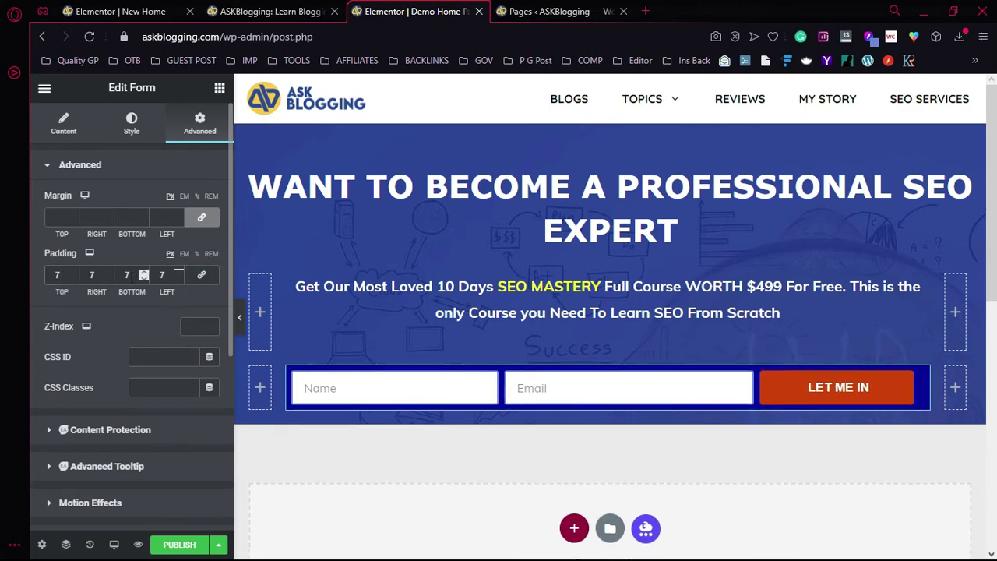
double_click(90, 275)
type("0")
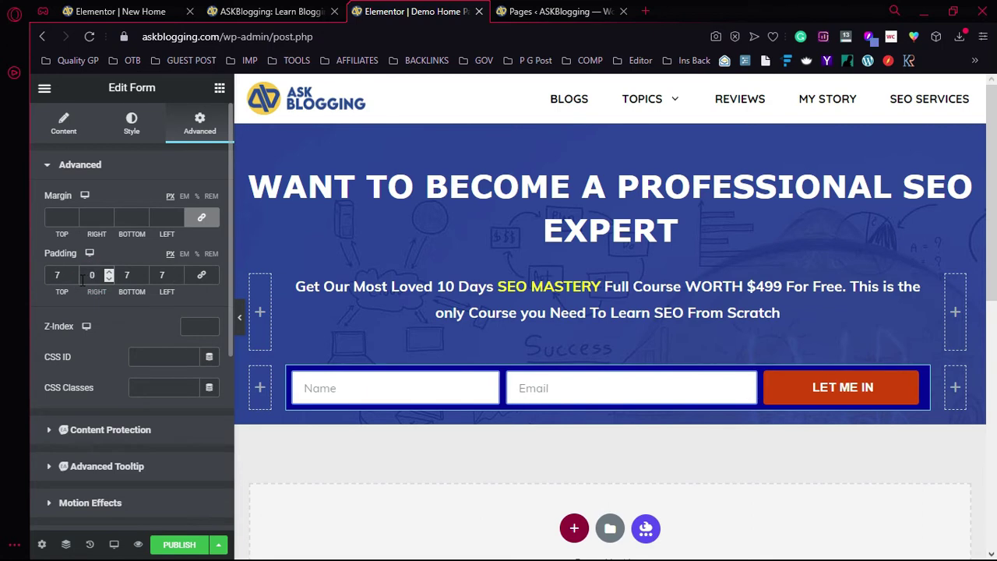
Preview the padded form without the editing panel and compare the hero section with the live homepage.
left_click(240, 316)
scroll(299, 312, "down", 2)
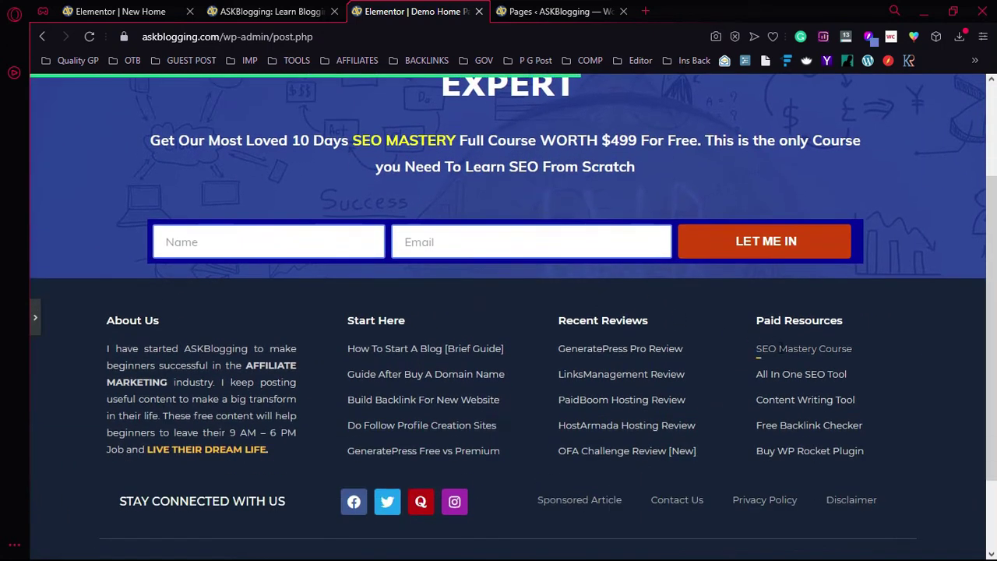
scroll(783, 354, "up", 2)
left_click(327, 9)
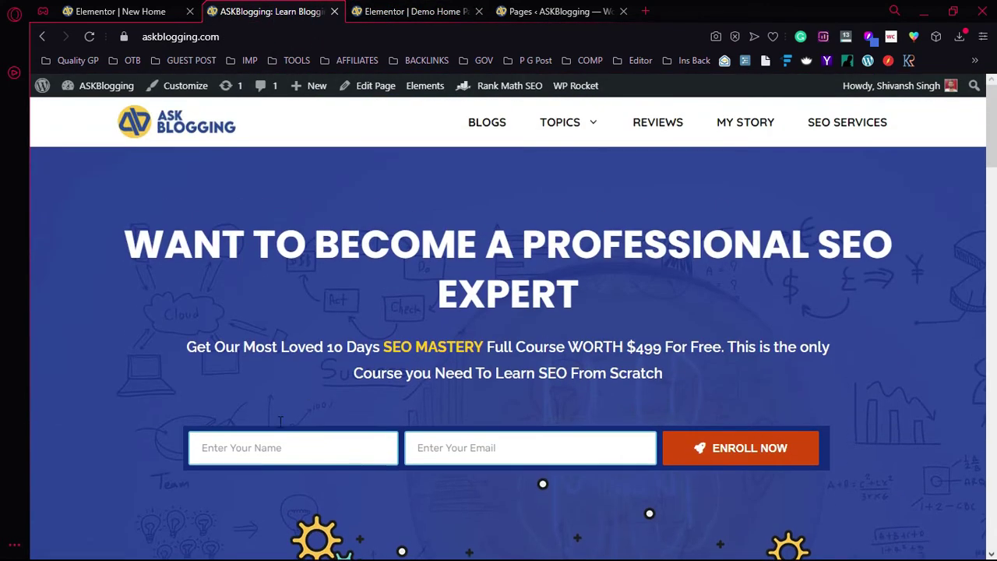
left_click(366, 11)
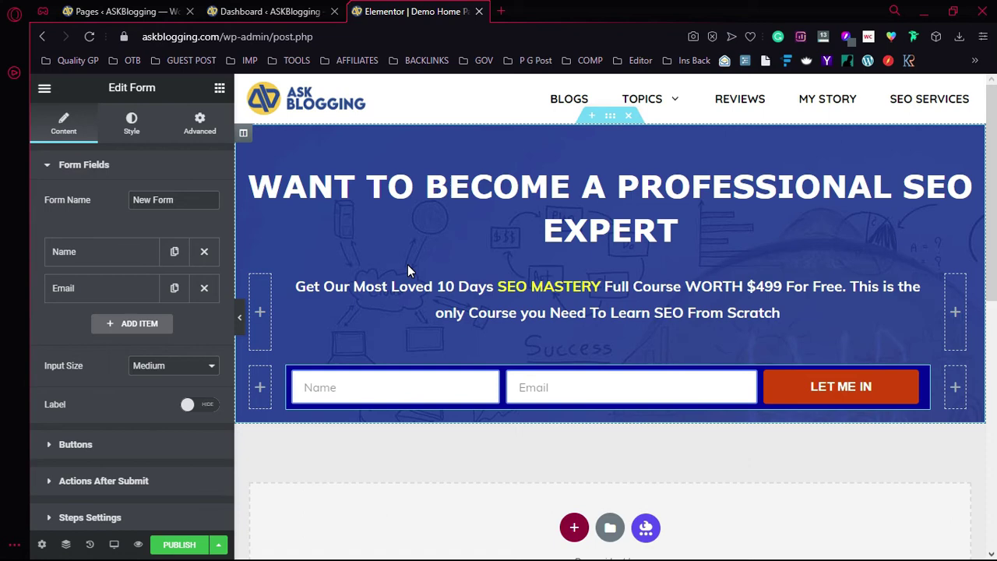
Add ConvertKit as the action performed after the form is submitted.
left_click(87, 166)
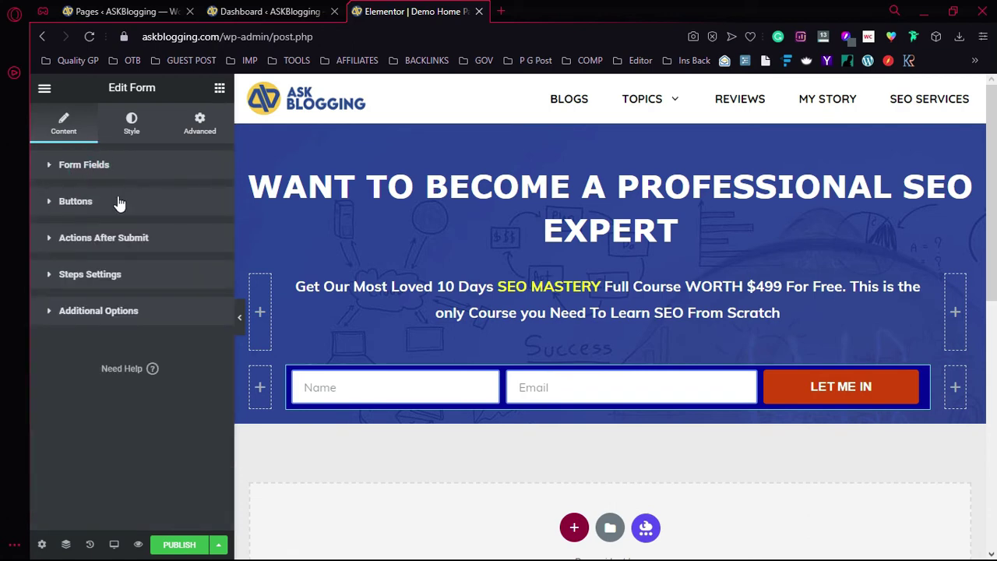
left_click(116, 239)
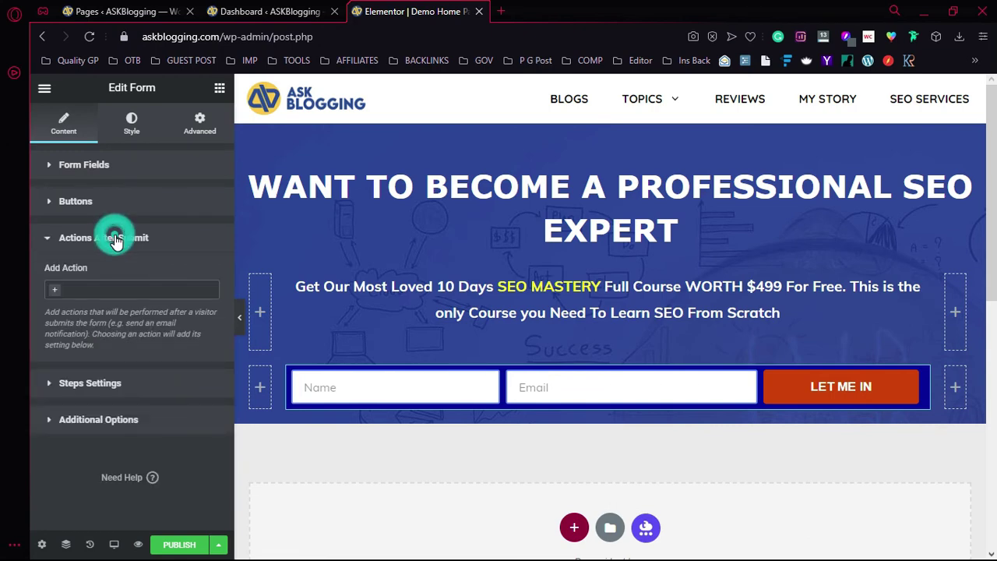
left_click(109, 289)
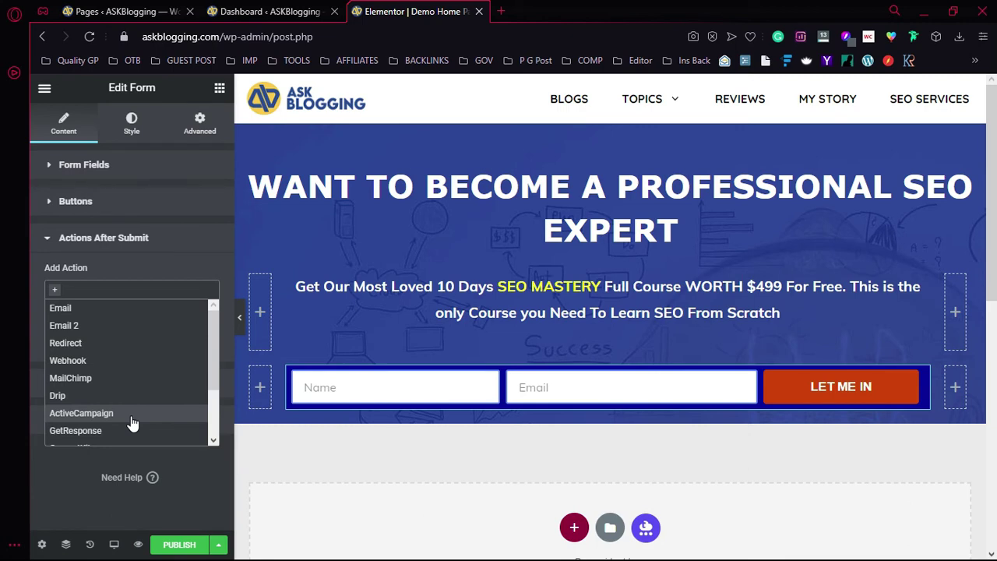
scroll(101, 390, "down", 2)
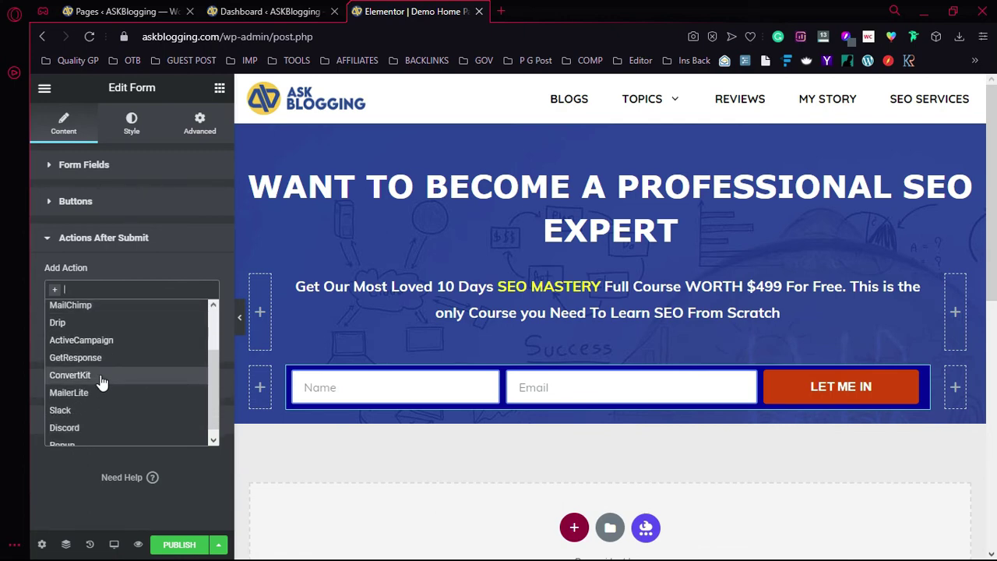
left_click(98, 376)
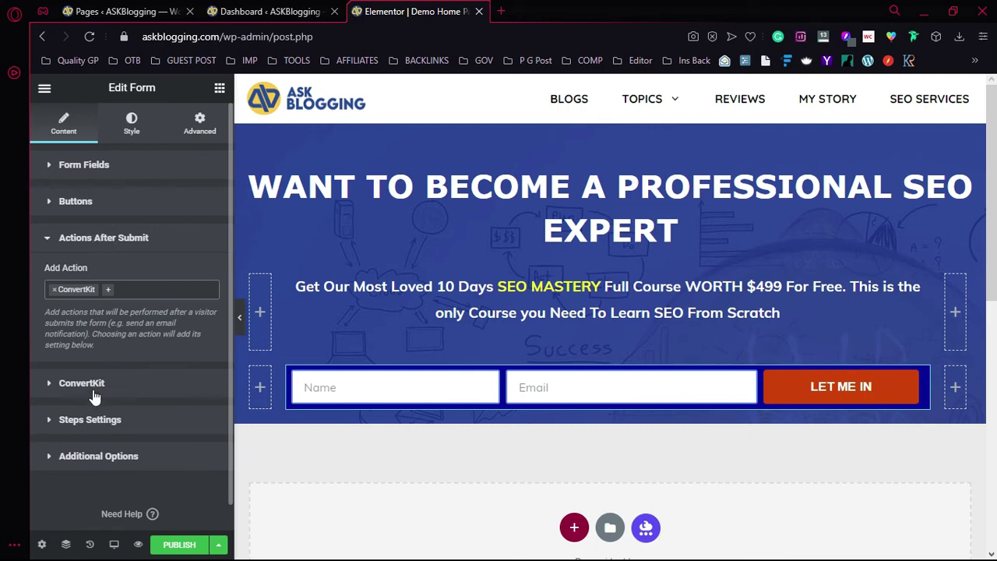
Open the form's ConvertKit settings and check the API key source options.
left_click(87, 239)
left_click(97, 274)
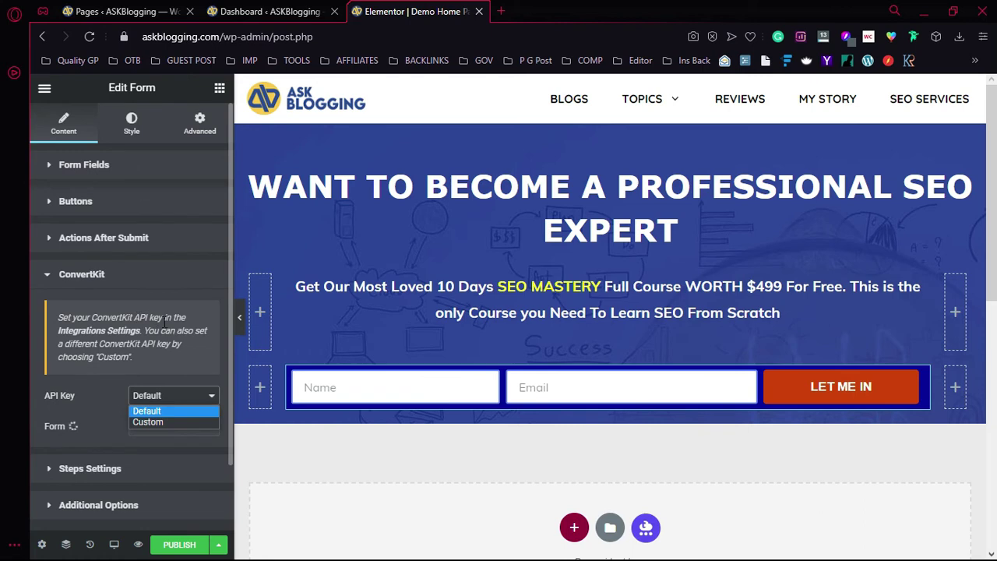
left_click(164, 400)
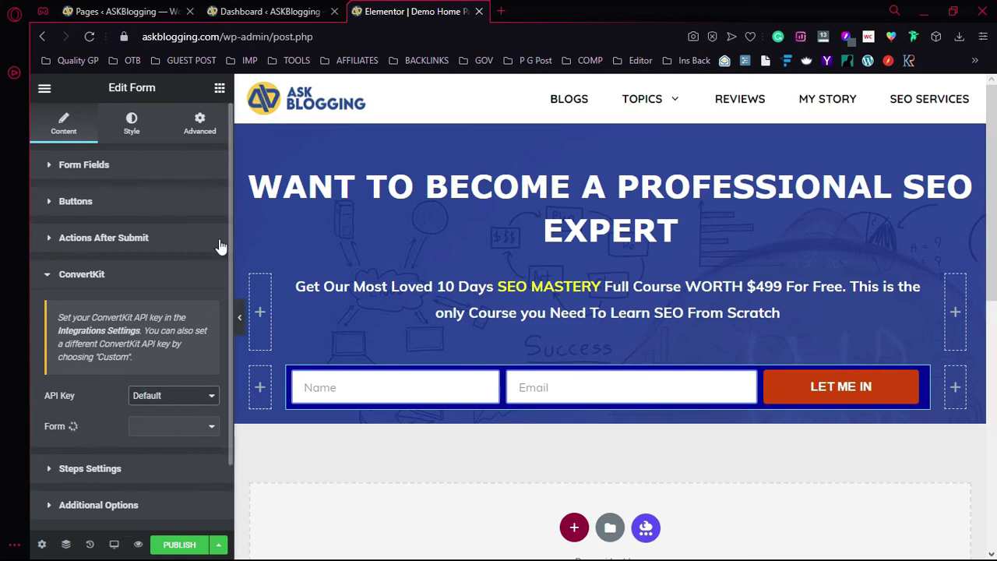
Switch to the WordPress dashboard and open Elementor's Integrations settings in a new tab.
left_click(246, 14)
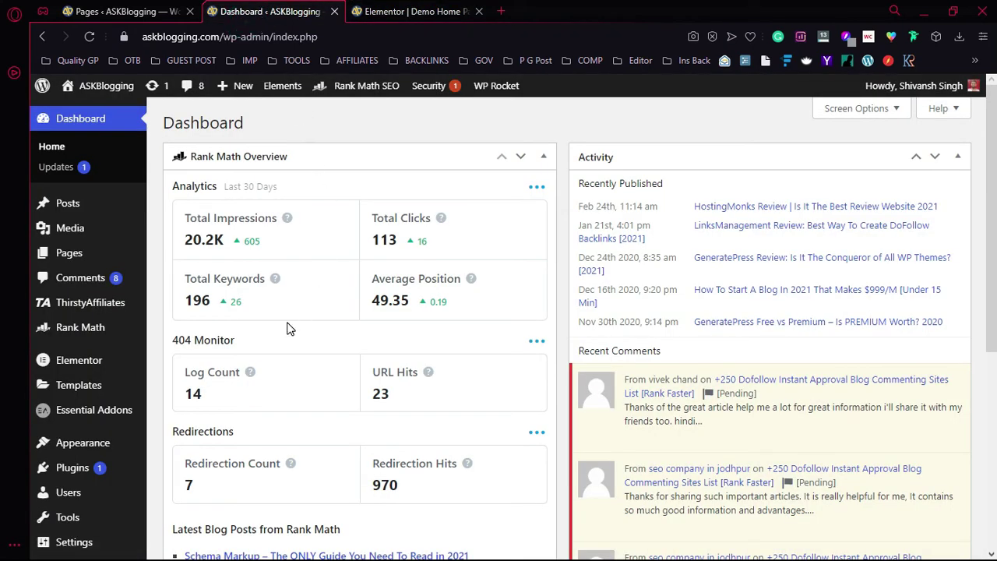
mouse_move(98, 366)
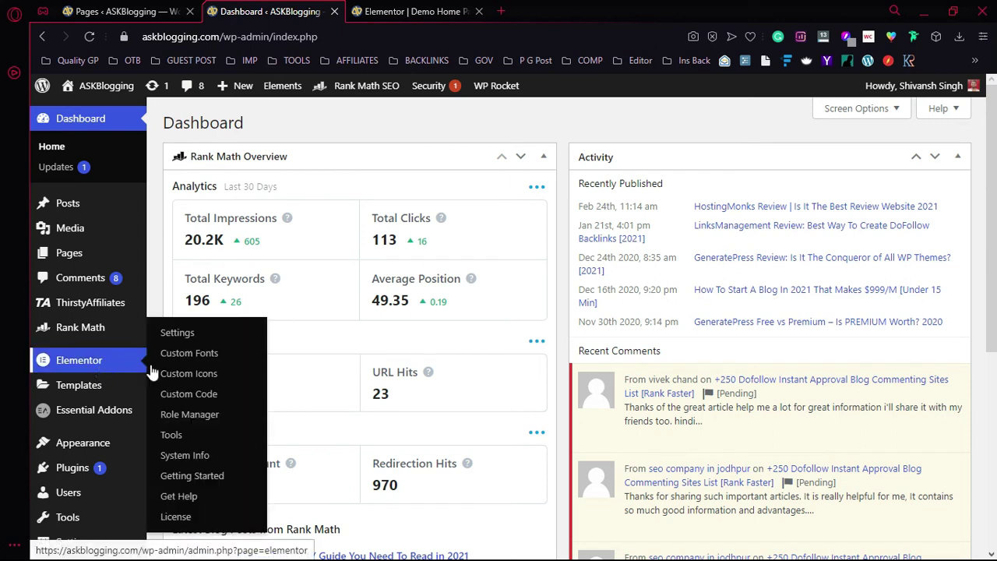
right_click(172, 334)
left_click(207, 350)
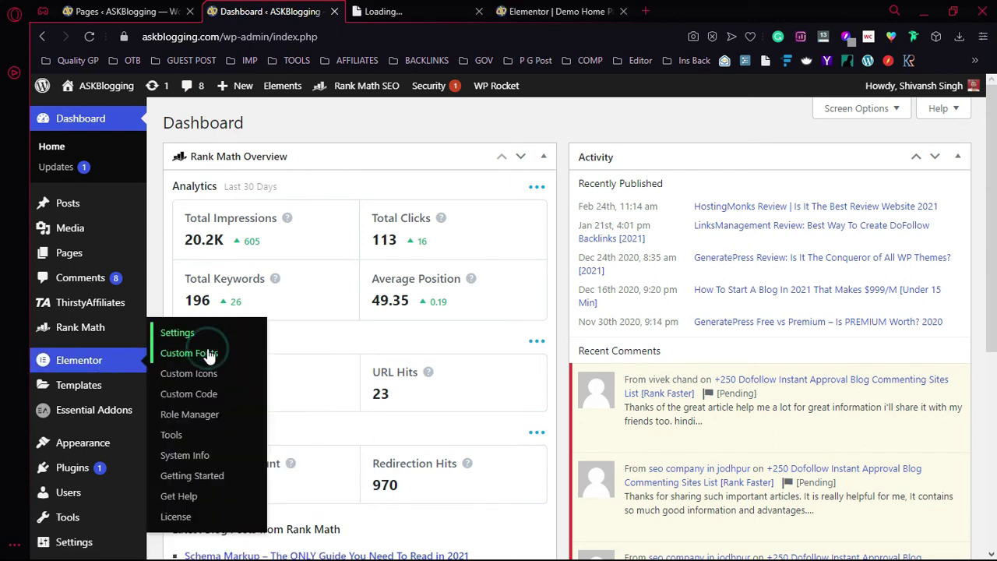
left_click(379, 15)
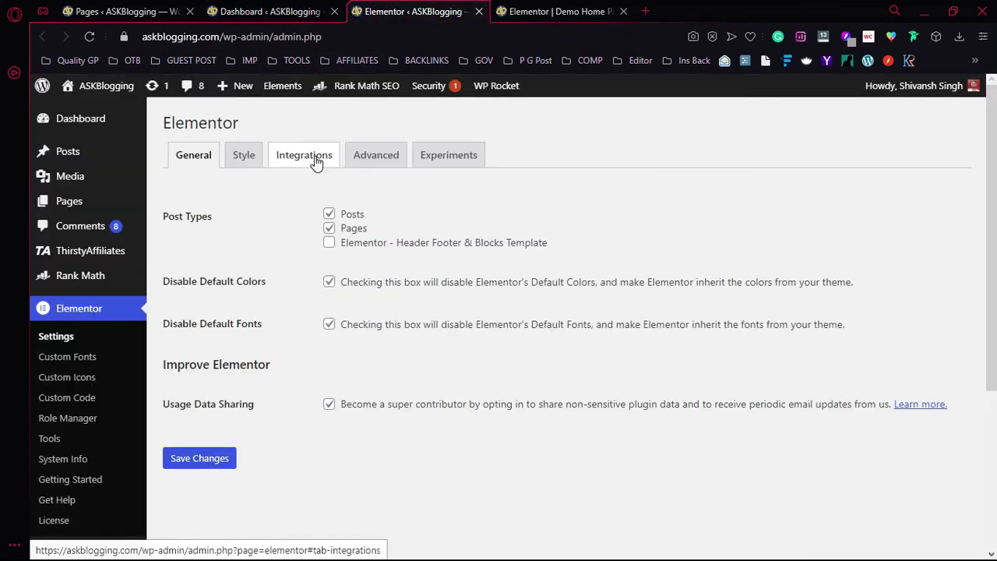
left_click(315, 159)
scroll(660, 221, "down", 2)
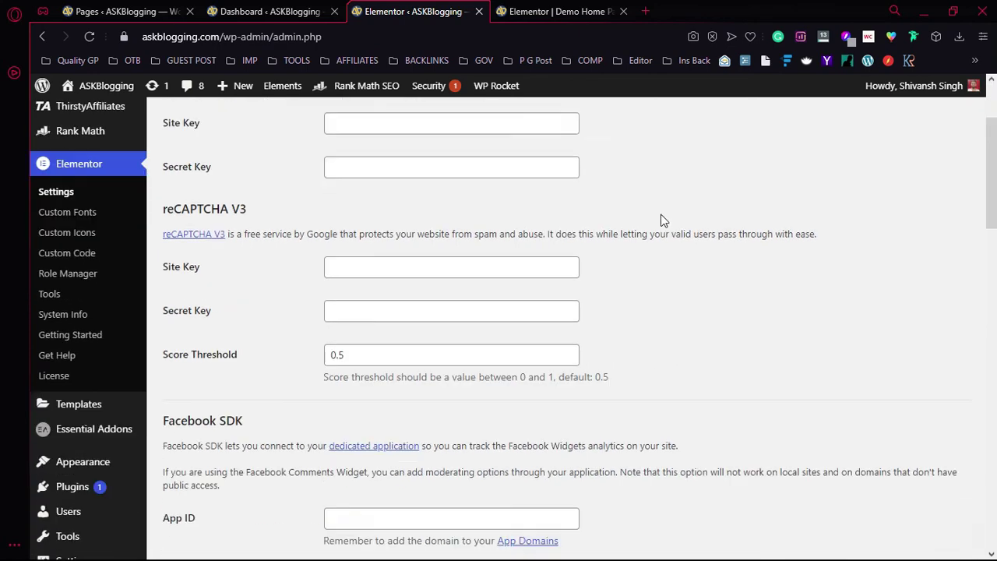
Open ConvertKit's account settings from Elementor's ConvertKit integration section in a new tab and copy the API key.
scroll(661, 220, "down", 3)
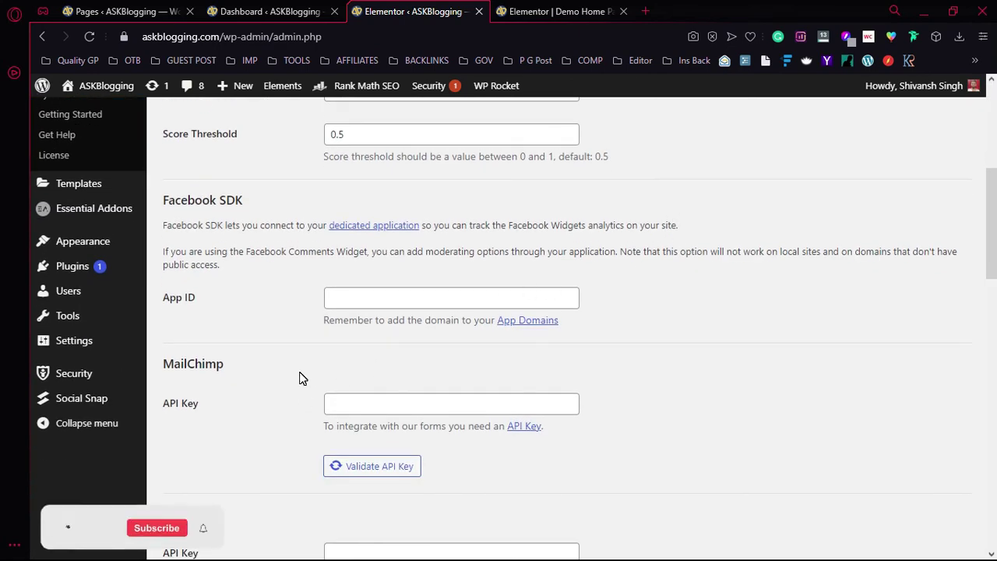
scroll(308, 375, "down", 5)
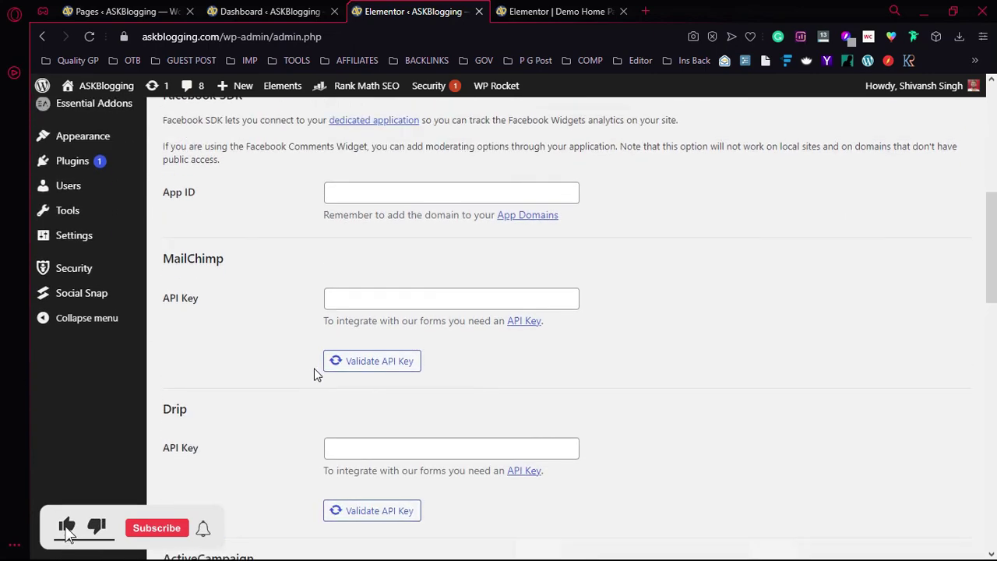
scroll(330, 366, "down", 6)
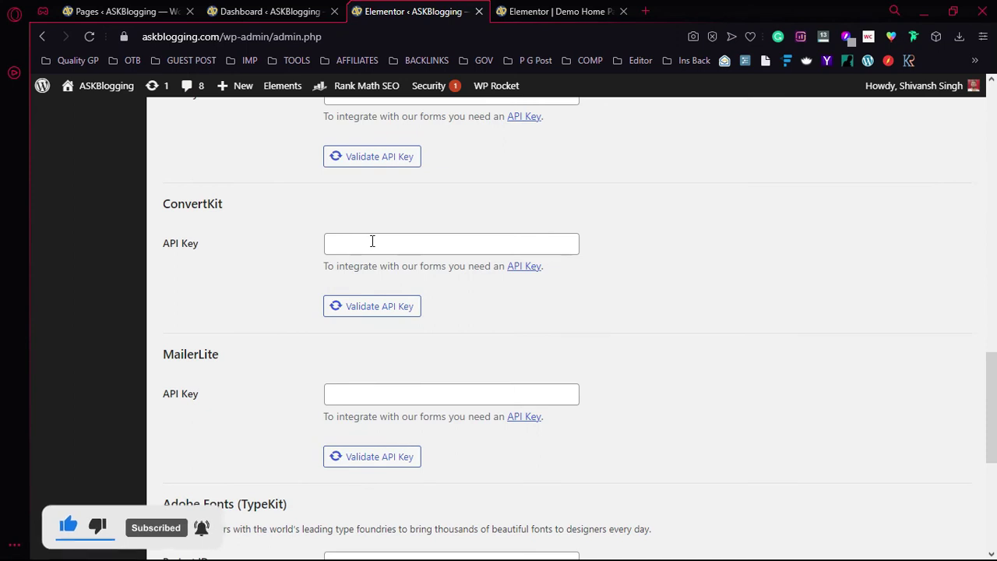
right_click(524, 269)
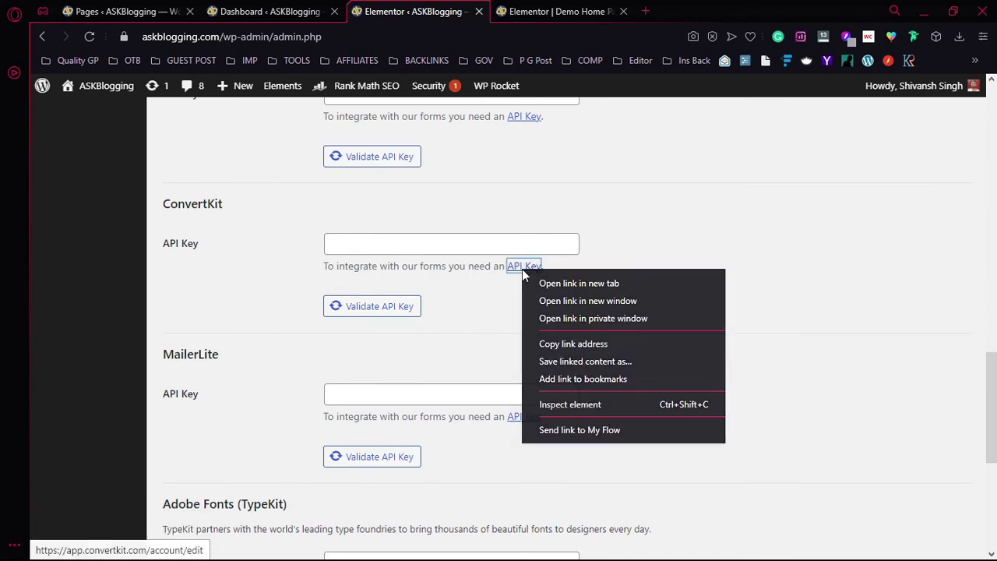
left_click(551, 280)
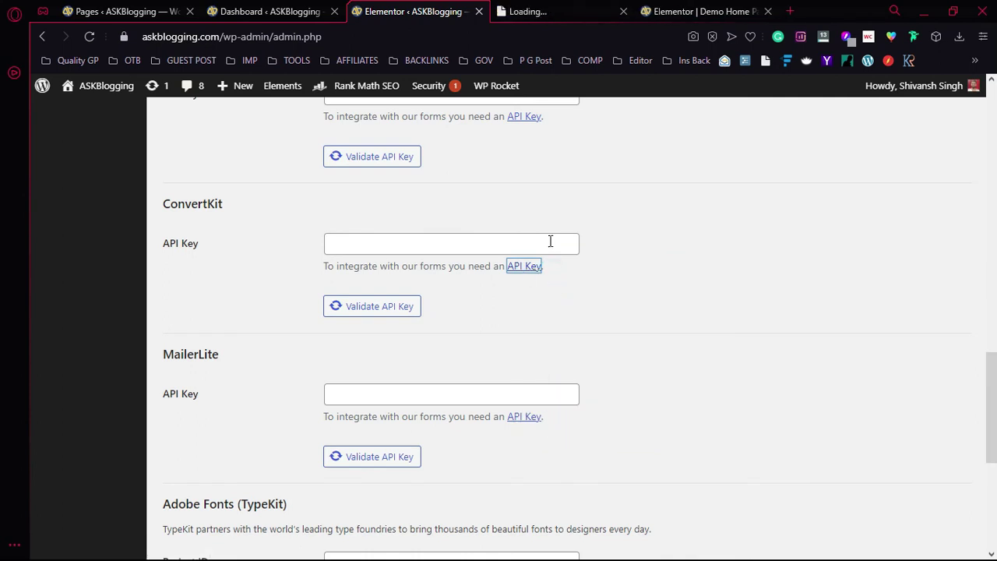
left_click(537, 12)
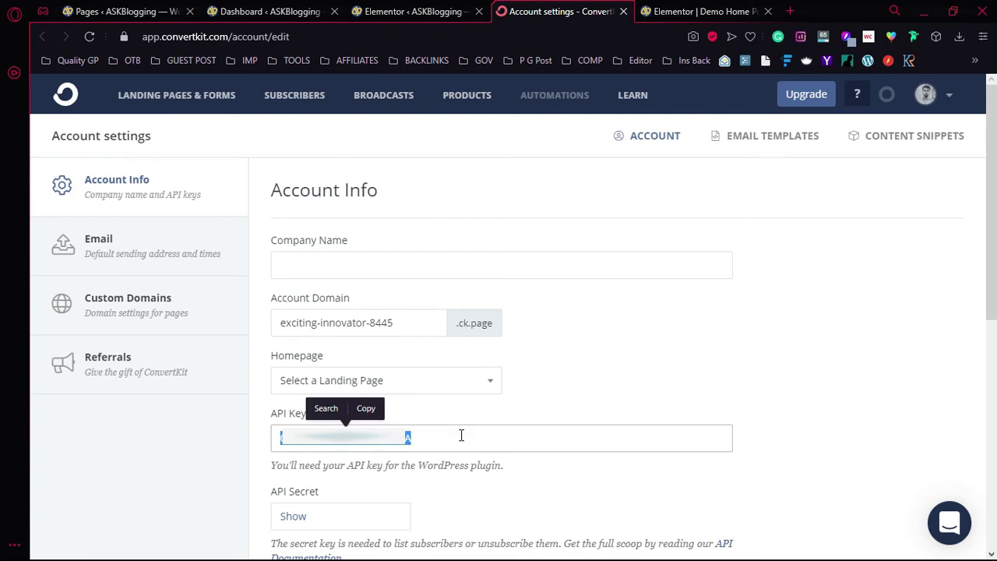
key("ctrl+c")
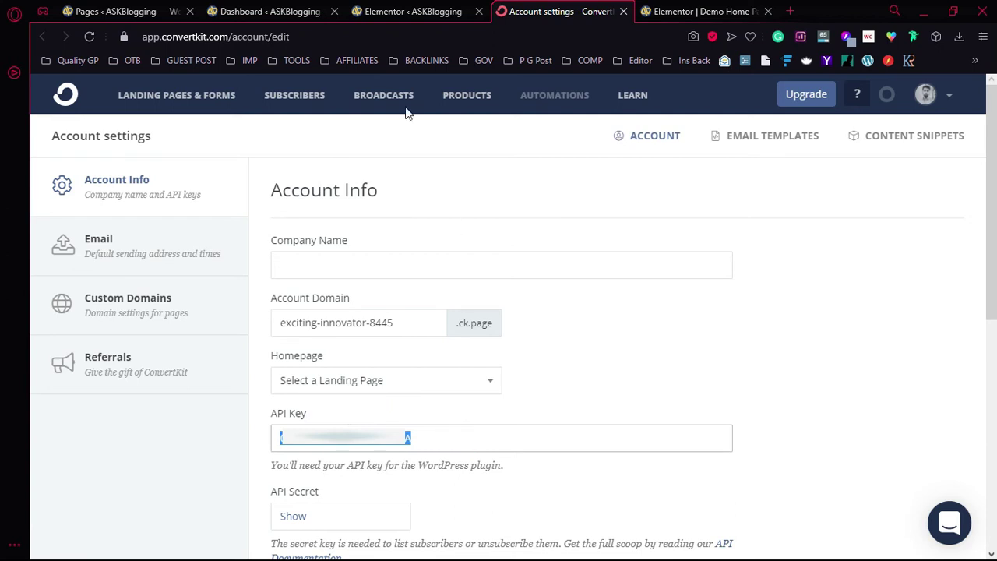
Paste the API key into Elementor's ConvertKit integration, validate it, and save the integration settings.
left_click(398, 11)
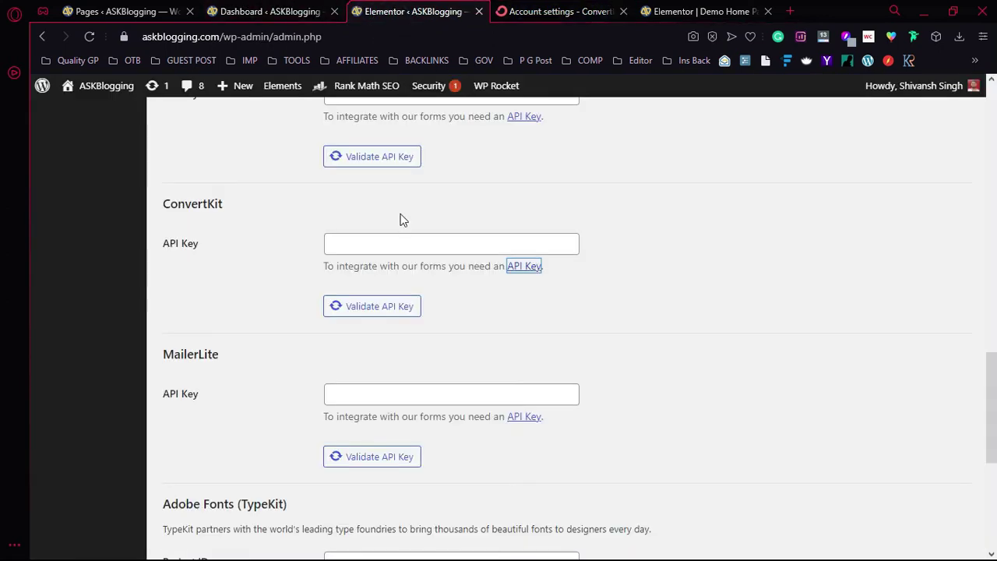
left_click(398, 244)
key("ctrl+v")
left_click(371, 306)
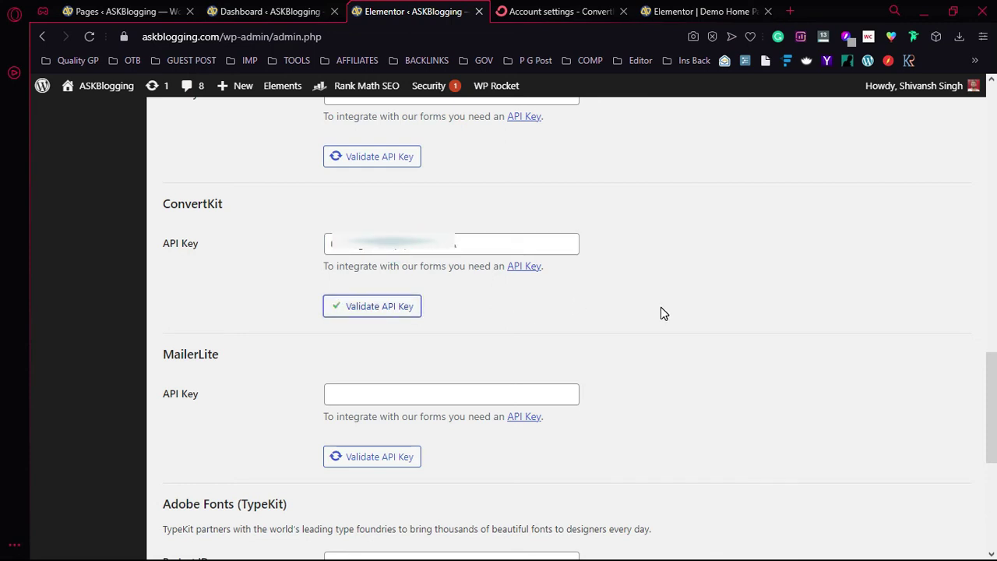
scroll(483, 194, "down", 5)
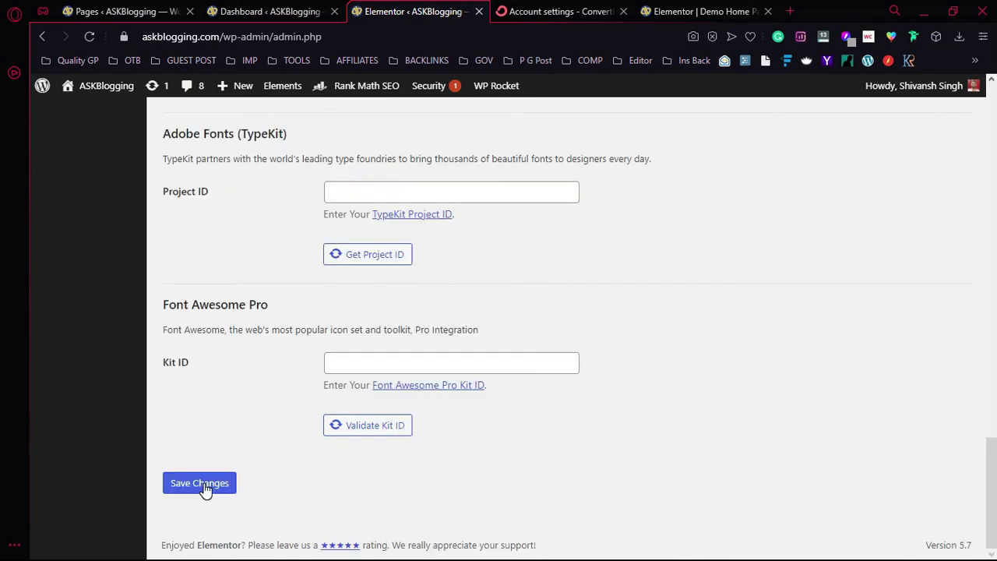
left_click(203, 484)
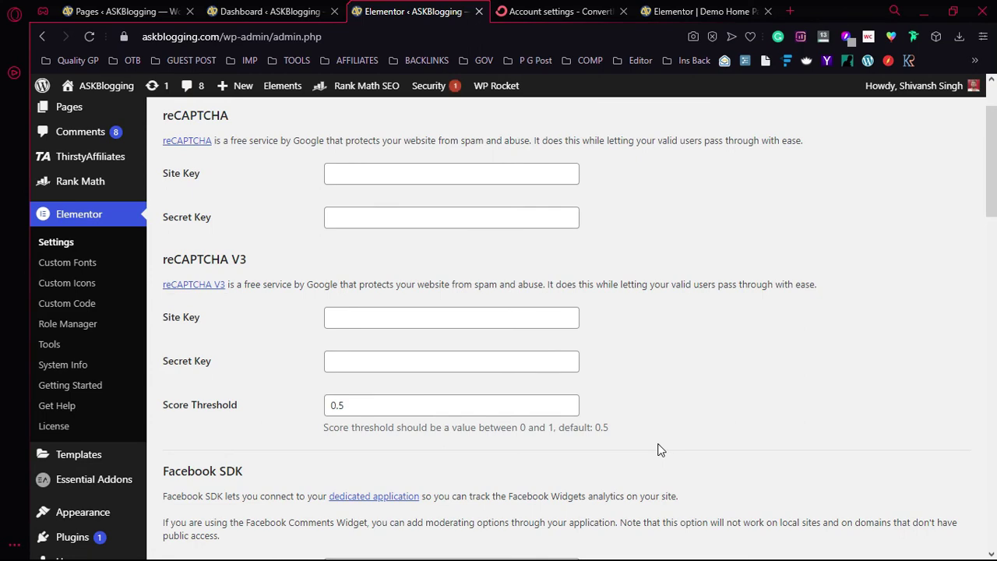
Reload the demo page editor and choose "free email ebook" as the form in the enrollment form's ConvertKit settings.
left_click(697, 11)
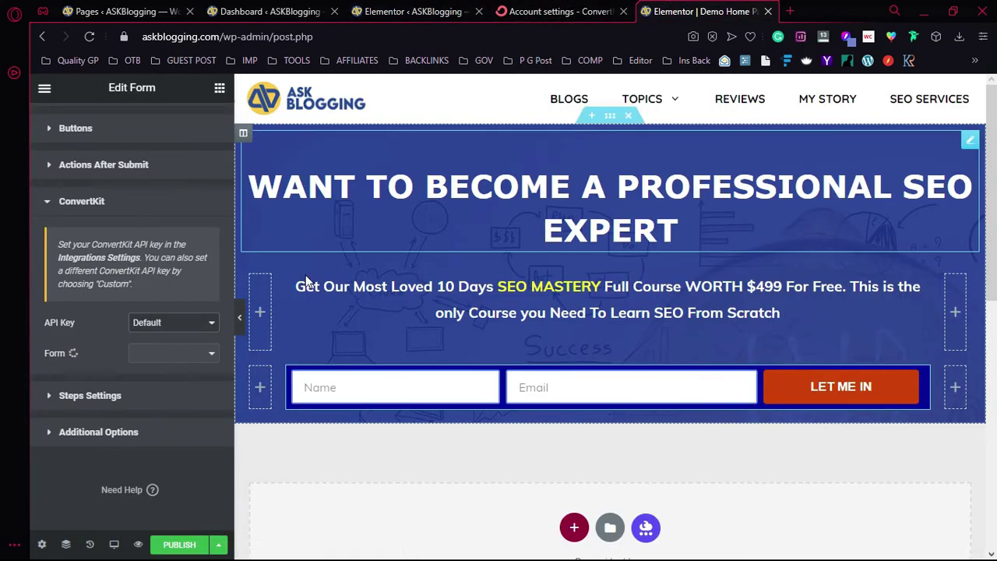
left_click(90, 43)
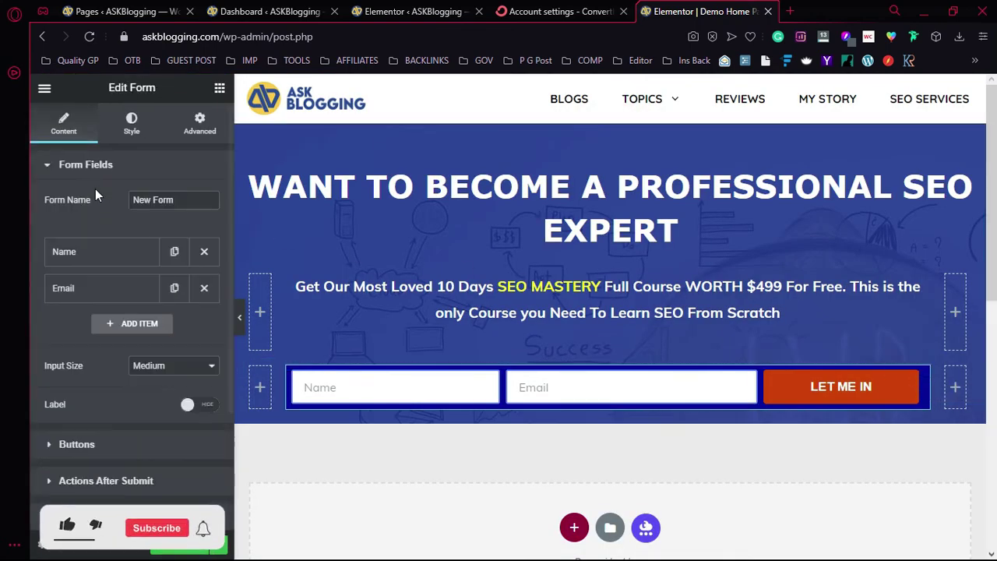
left_click(95, 167)
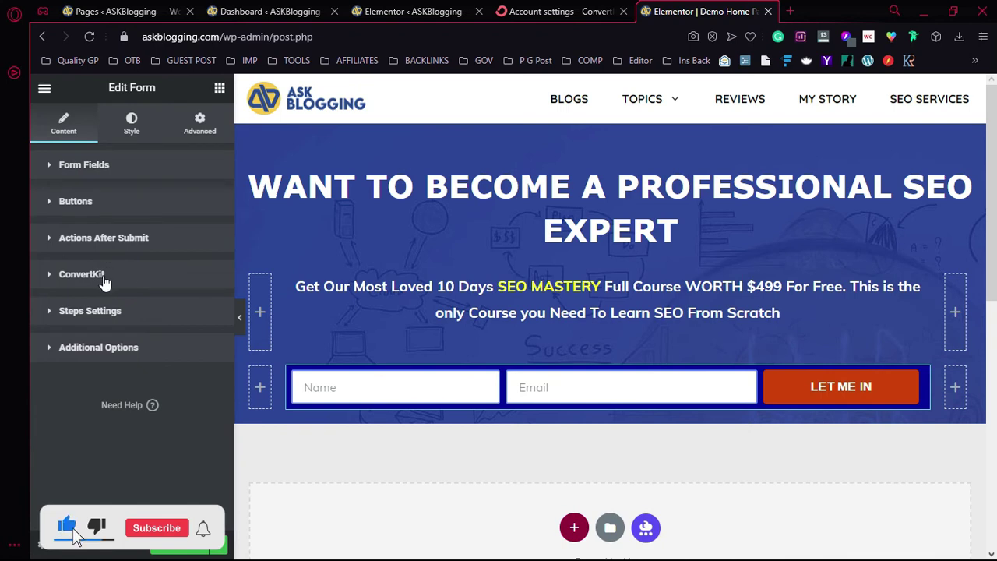
left_click(104, 277)
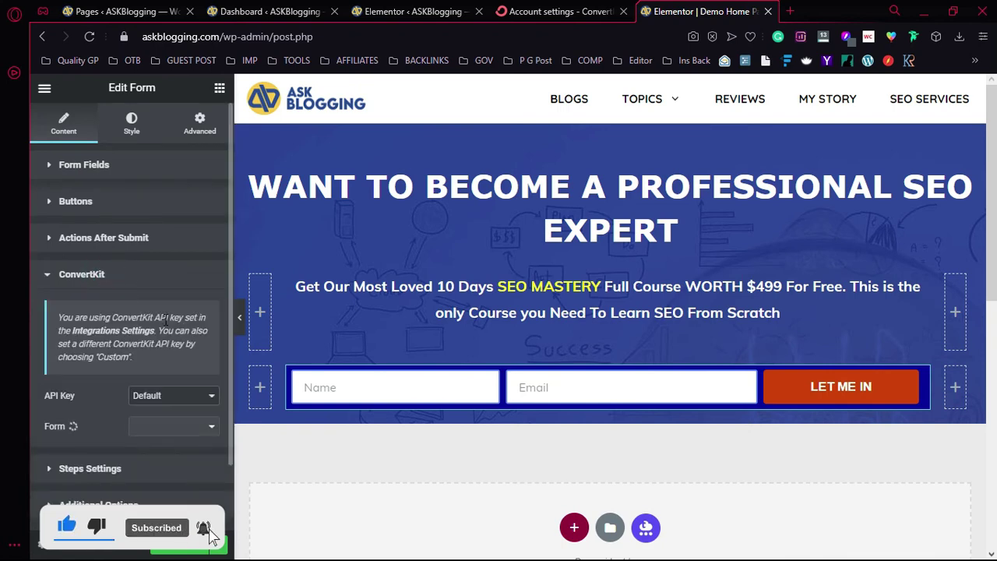
scroll(141, 371, "down", 1)
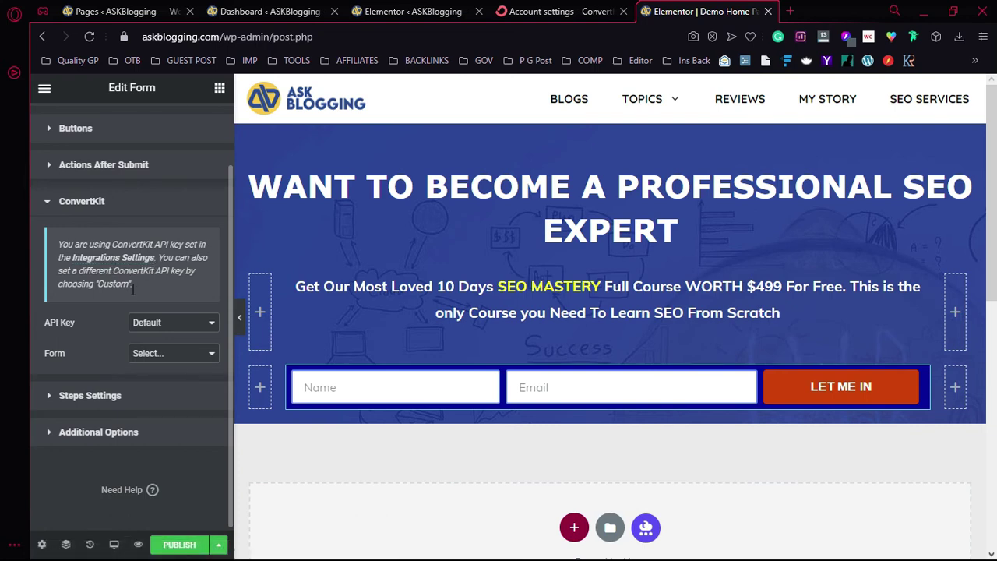
left_click(171, 354)
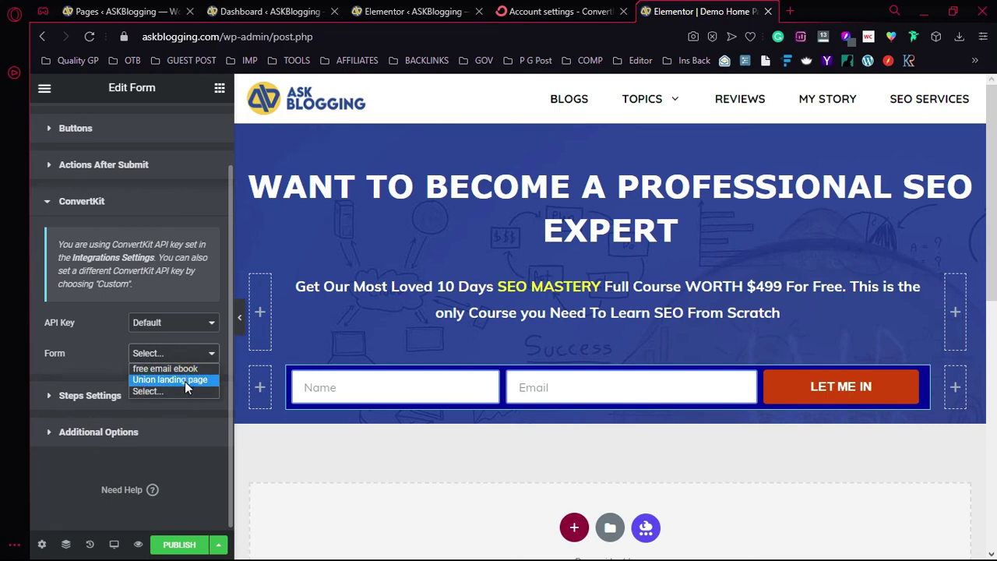
left_click(185, 369)
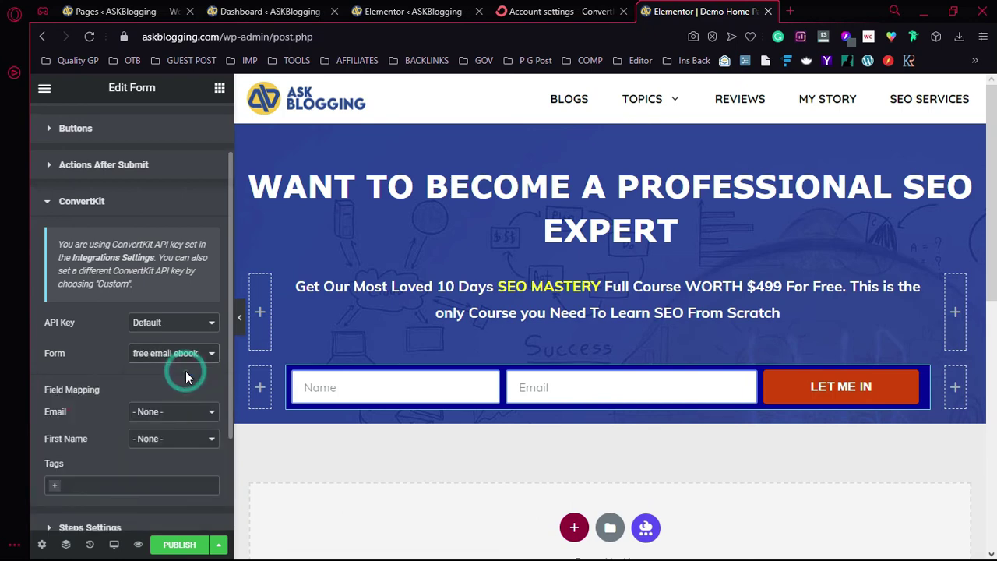
Map ConvertKit's Email field to Email and its First Name field to Name, then collapse the ConvertKit settings.
scroll(83, 325, "down", 2)
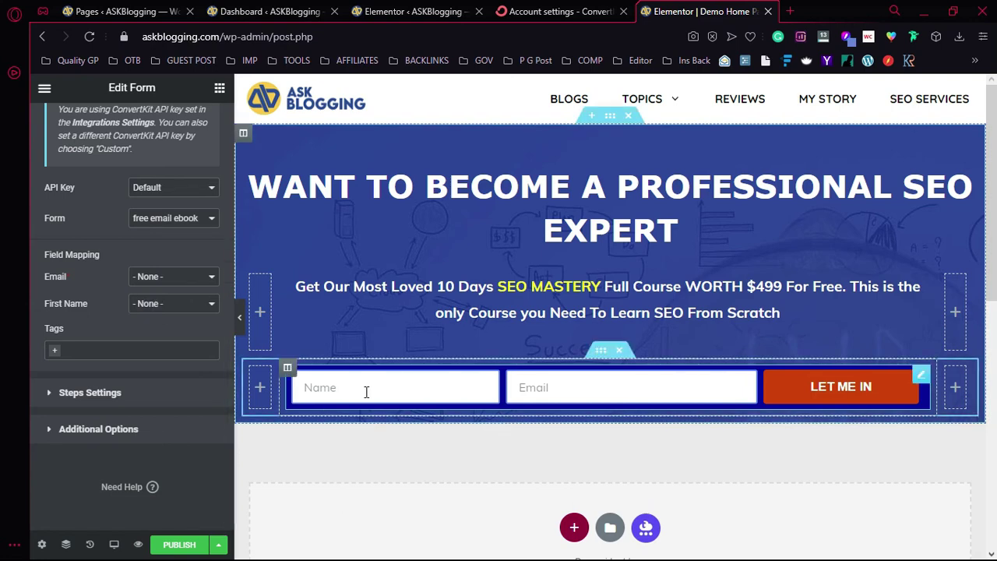
left_click(174, 282)
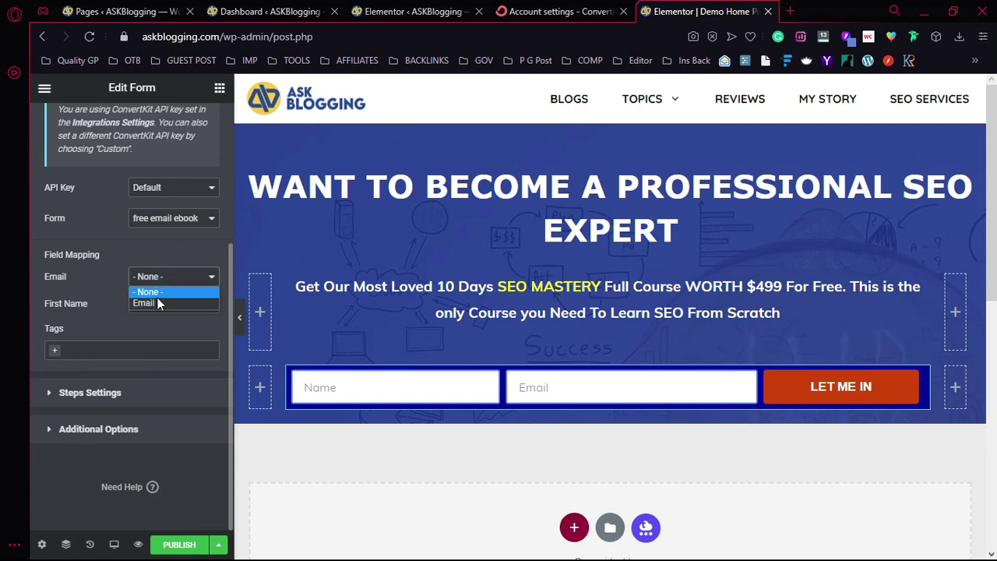
left_click(155, 302)
left_click(164, 303)
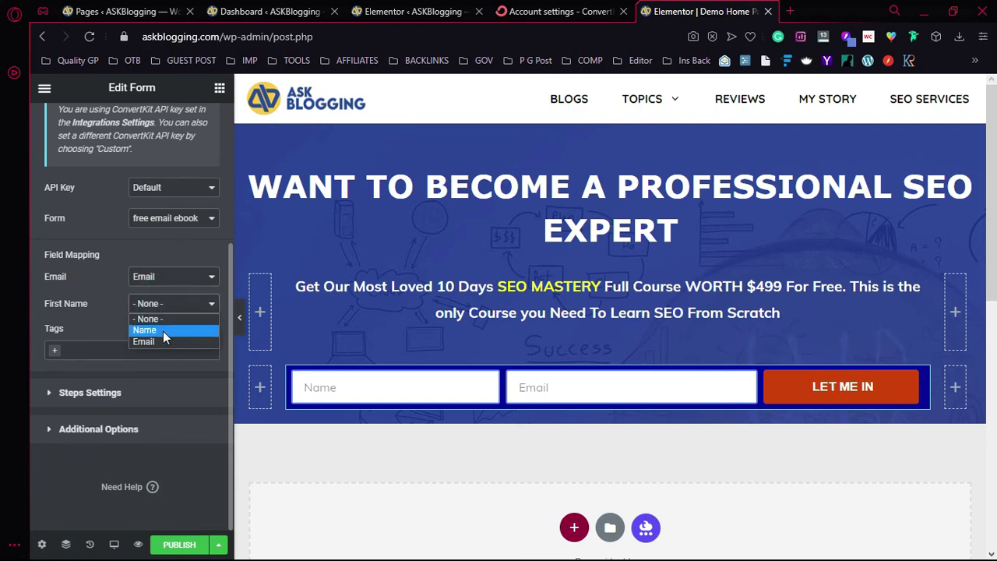
left_click(162, 331)
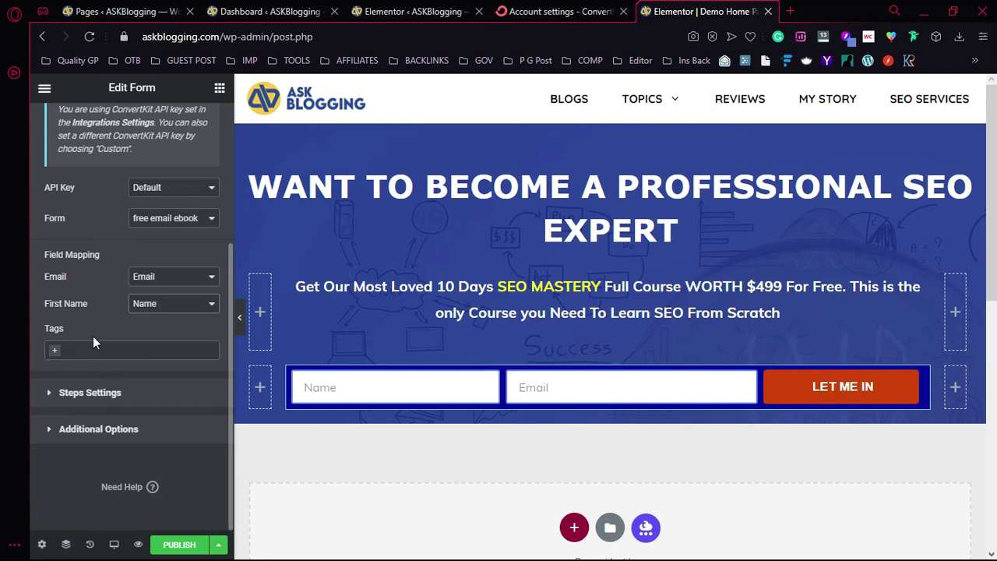
scroll(98, 335, "up", 2)
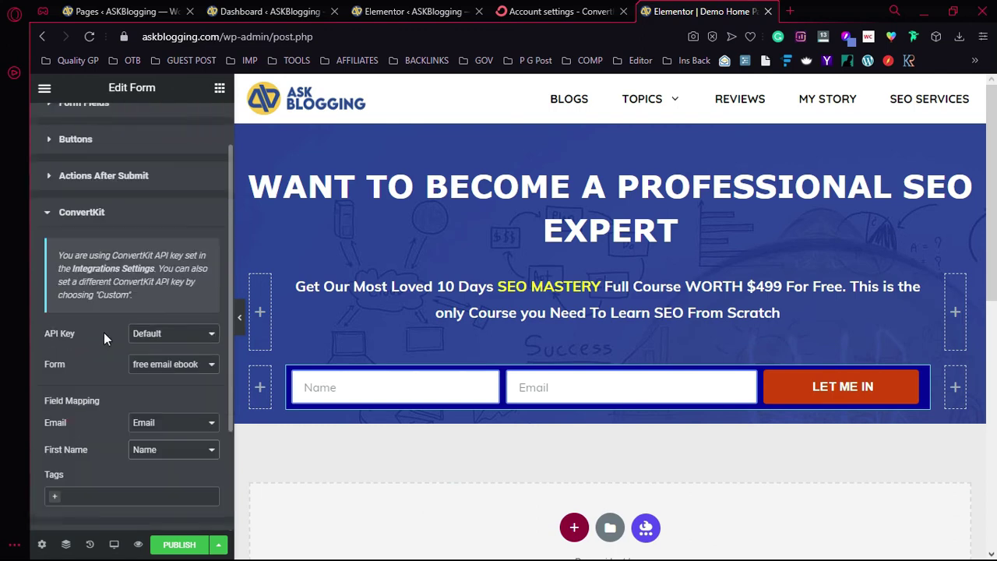
left_click(92, 218)
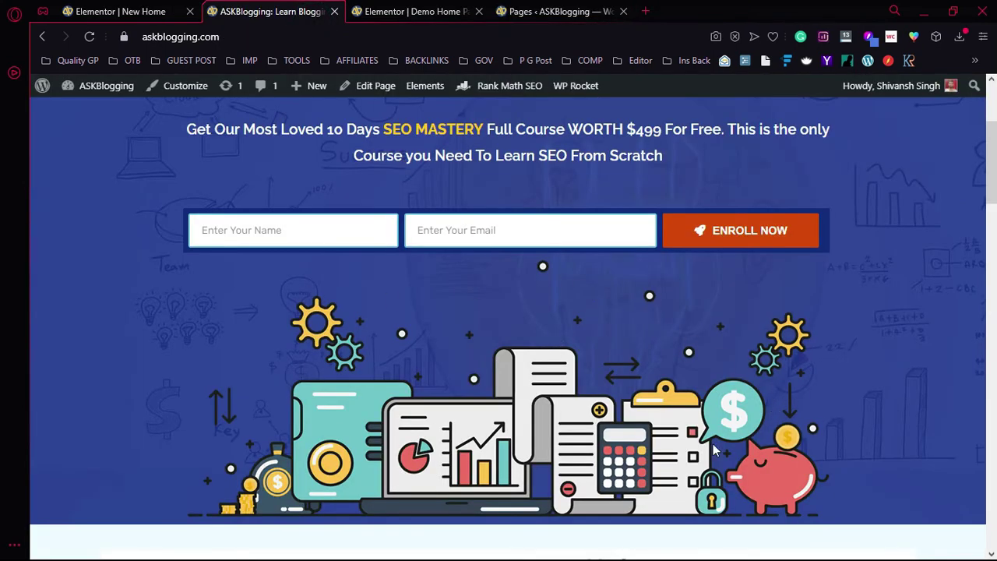
Return to the demo page editor and add an Image widget below the enrollment form in the hero section.
left_click(408, 11)
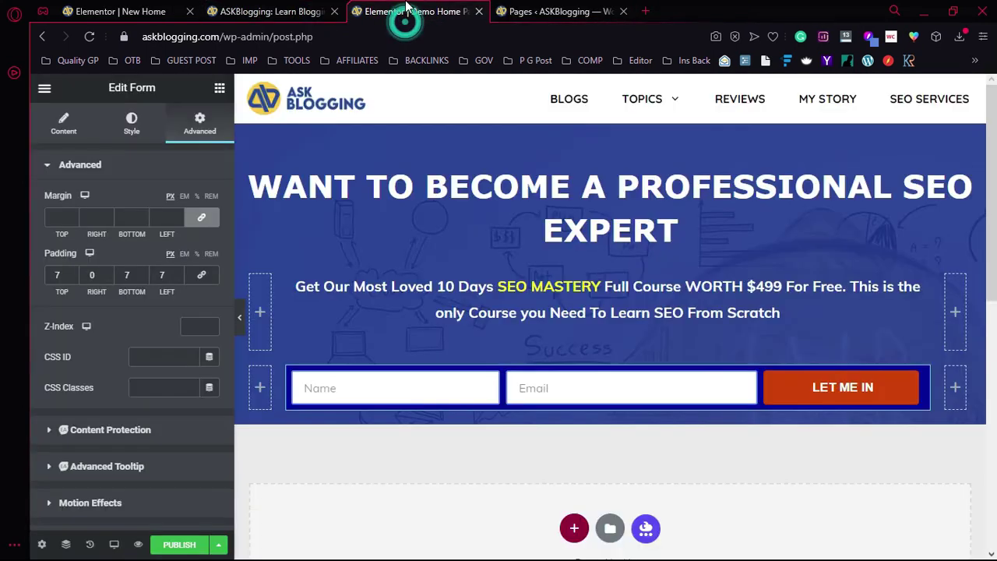
left_click(219, 87)
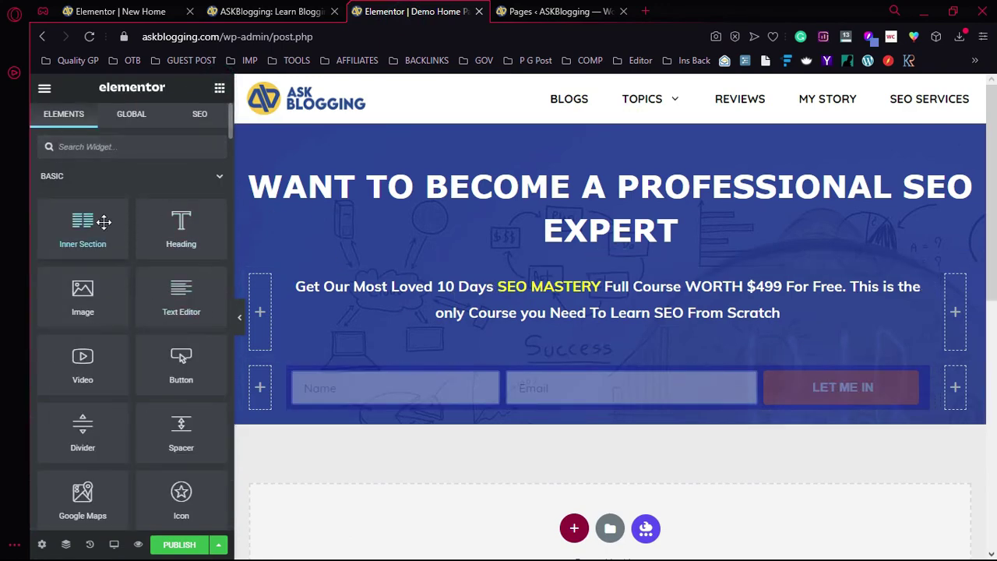
left_click_drag(82, 296, 597, 417)
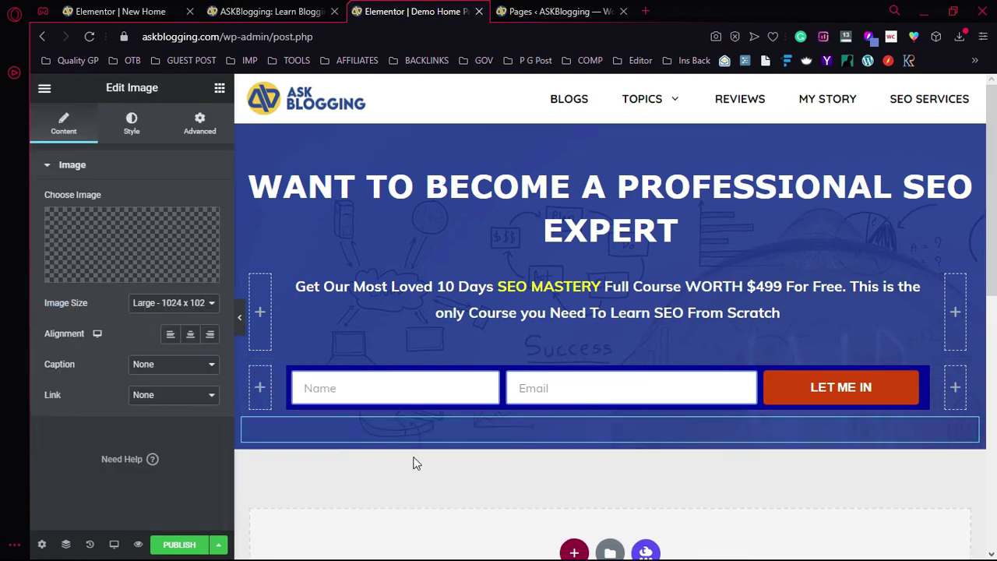
scroll(421, 459, "down", 3)
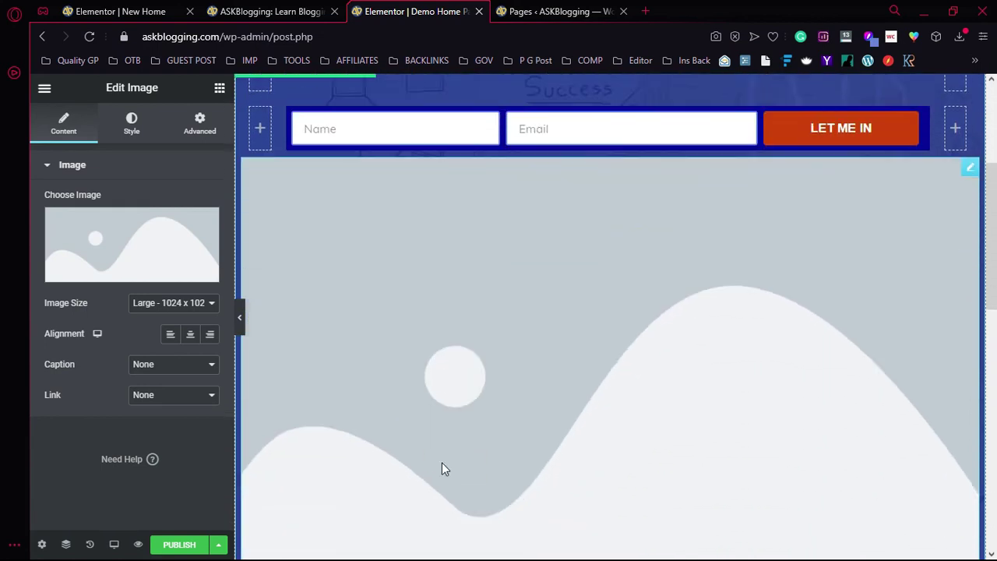
Upload Home-2-Banner-Image-1.png to the media library and insert it into the new Image widget.
left_click(113, 272)
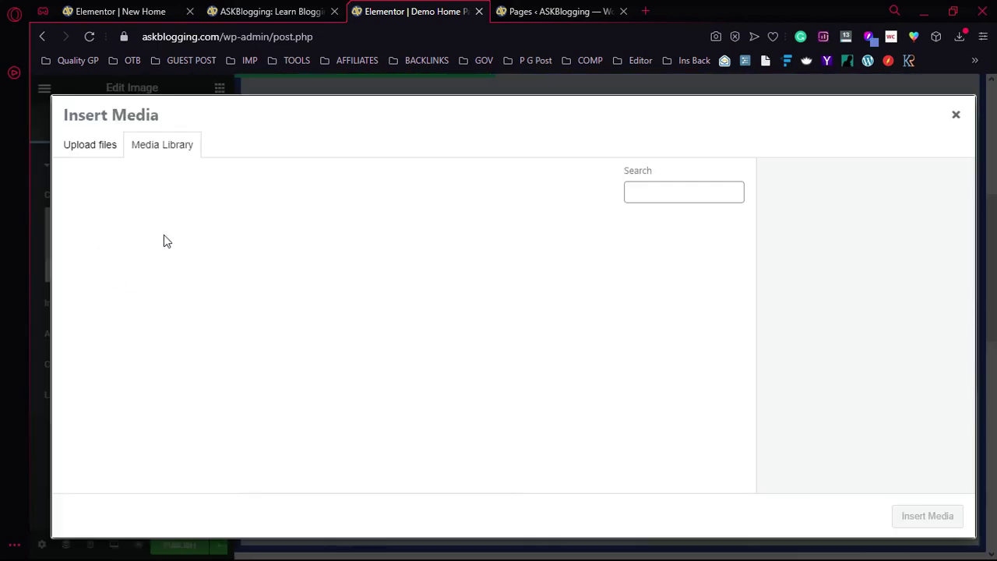
left_click(99, 148)
left_click(499, 346)
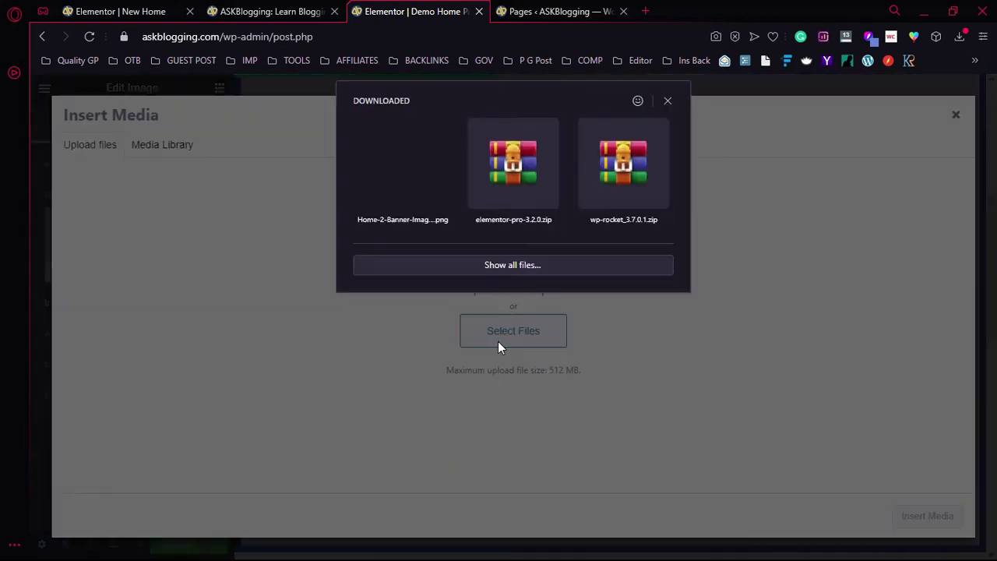
left_click(418, 201)
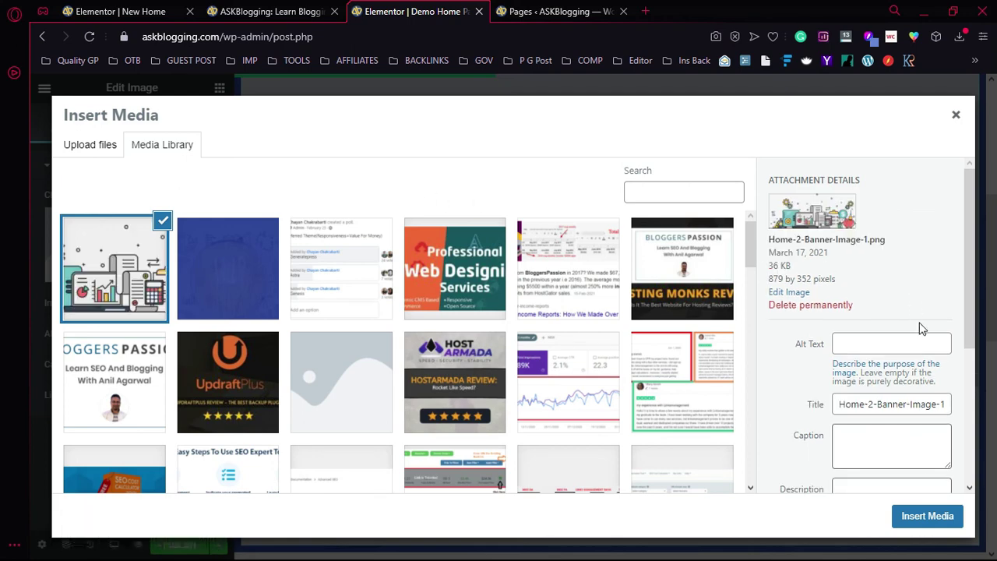
left_click(918, 515)
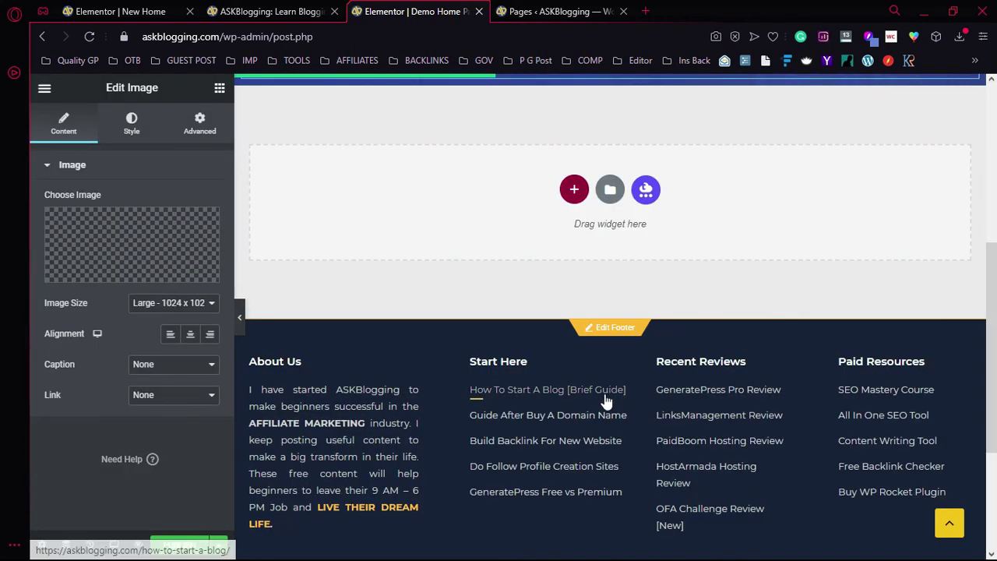
scroll(598, 405, "down", 1)
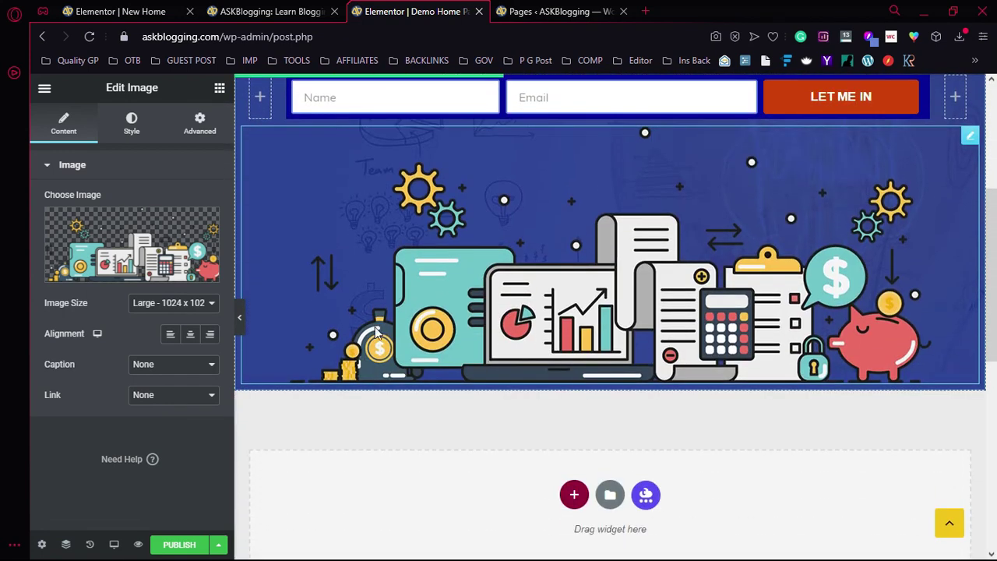
Center the banner image below the enrollment form and set its width to 65%.
left_click(191, 335)
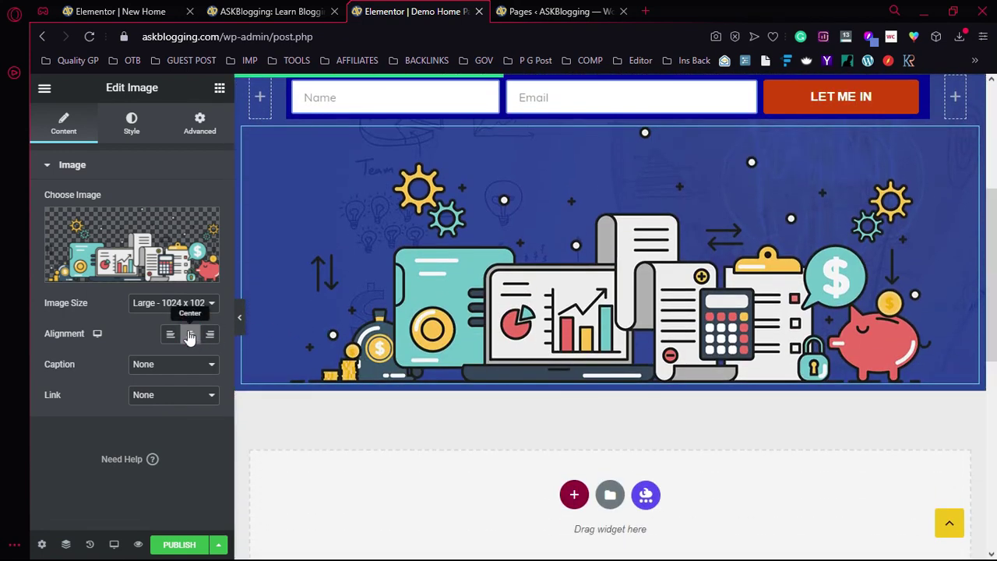
left_click(132, 139)
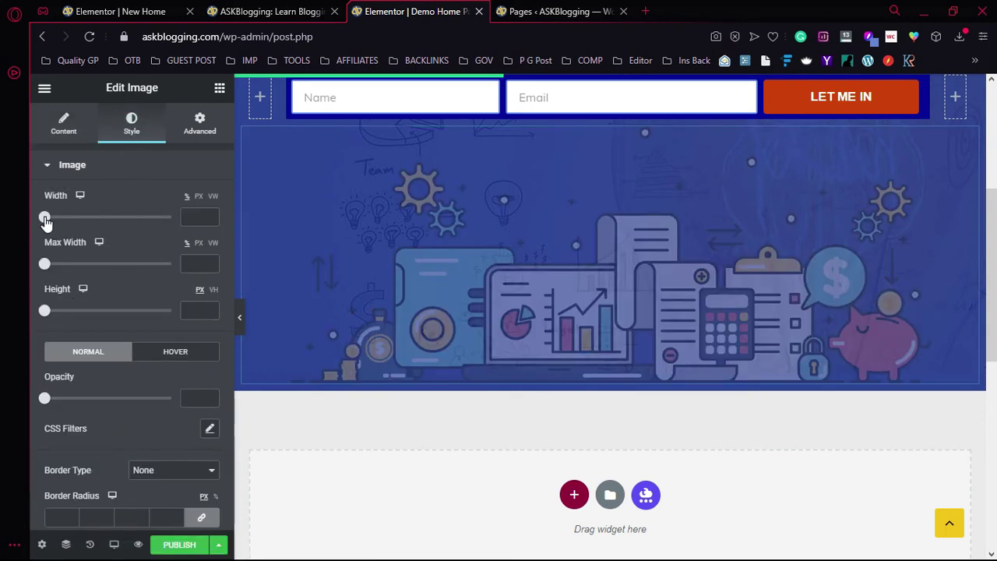
left_click_drag(46, 222, 129, 224)
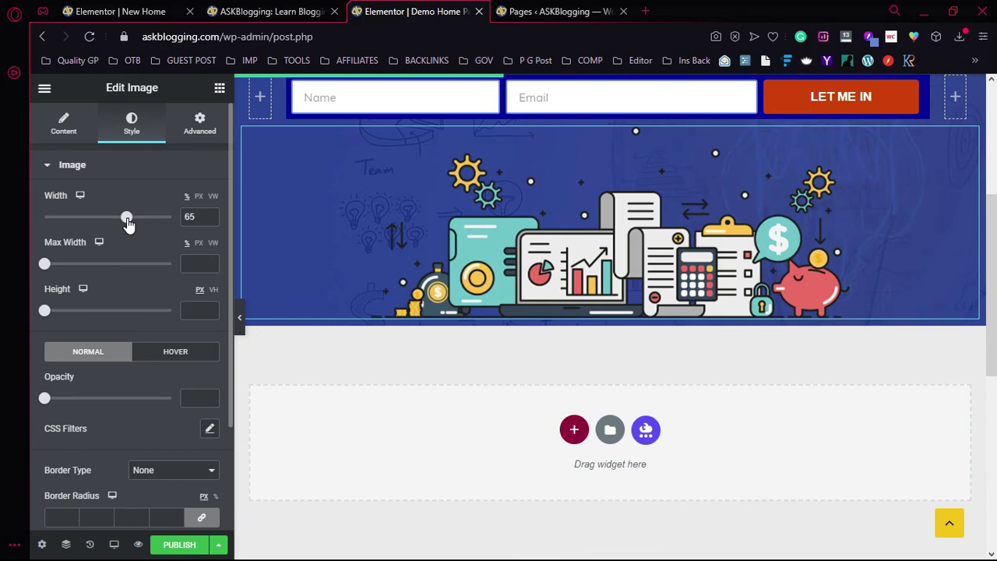
Hide the editor panel and compare the demo page's full hero section with the live ASKBlogging homepage.
left_click(240, 316)
scroll(691, 372, "up", 10)
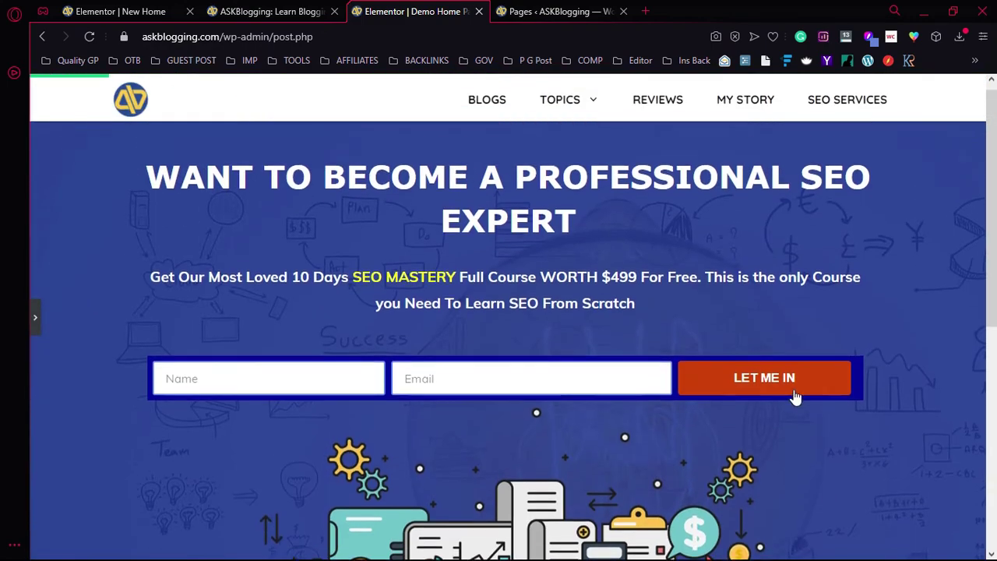
left_click(257, 11)
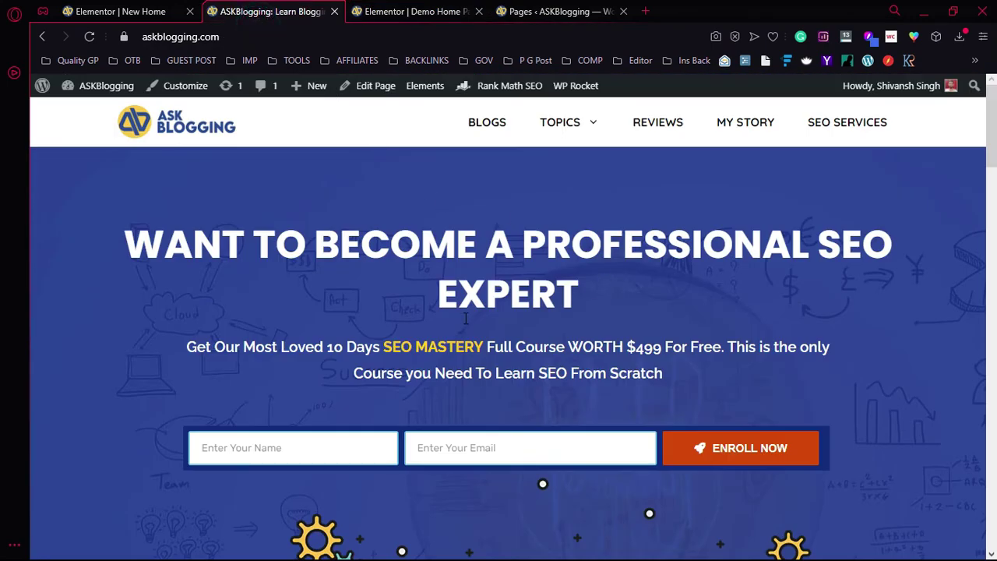
scroll(489, 413, "down", 2)
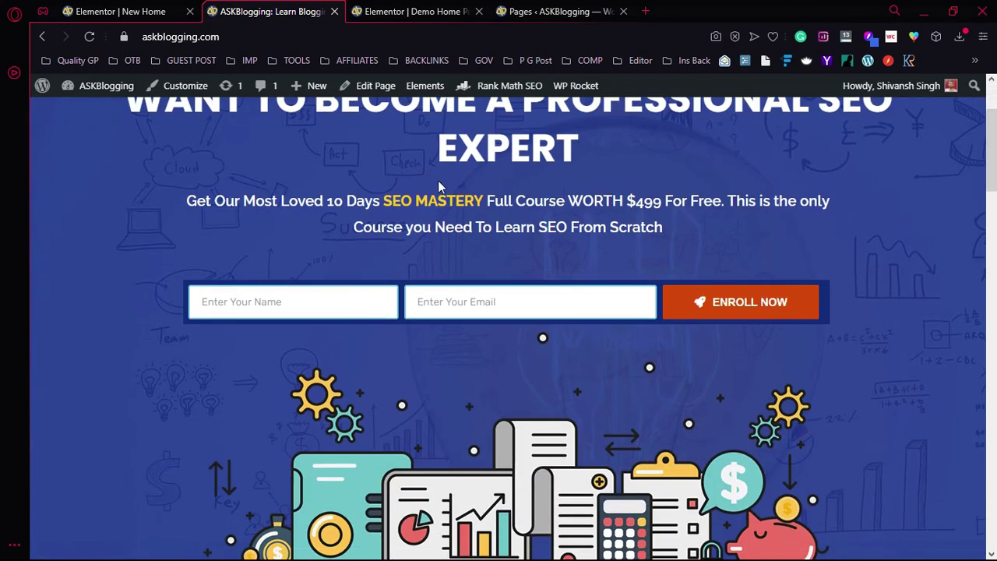
left_click(413, 11)
scroll(643, 391, "down", 1)
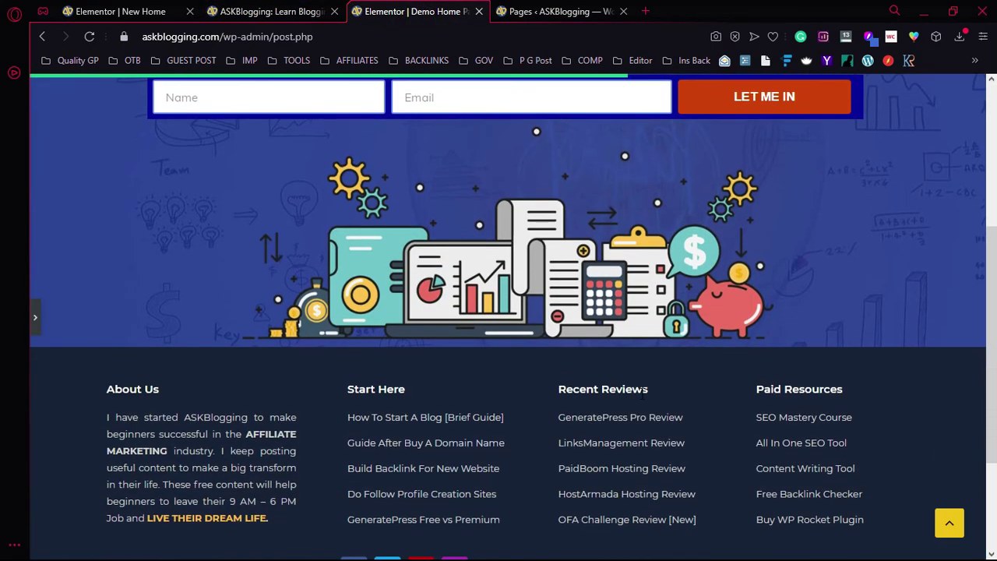
scroll(642, 395, "up", 4)
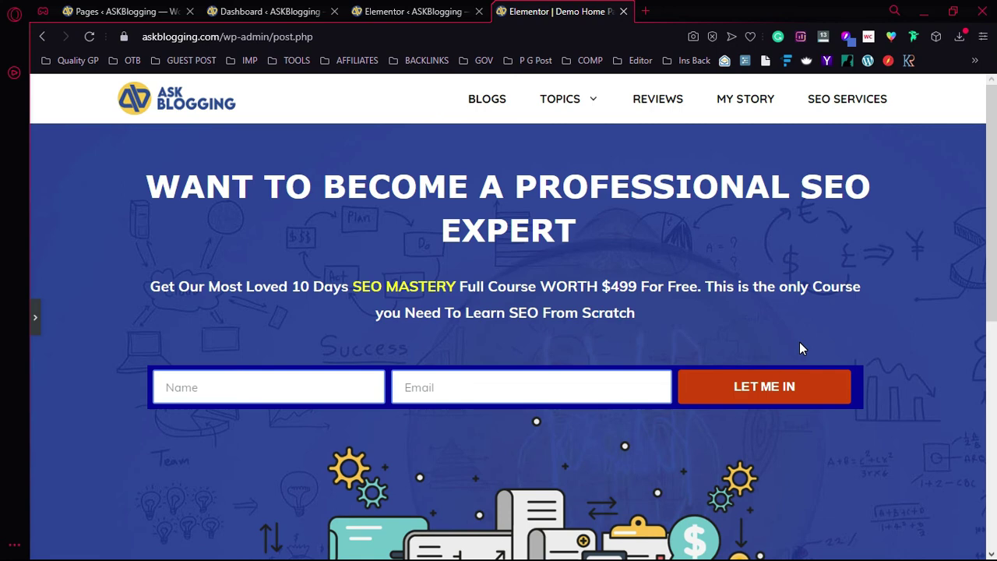
Show the editor panel again and inspect the hero section in the Tablet preview, ending in the Mobile preview.
left_click(35, 317)
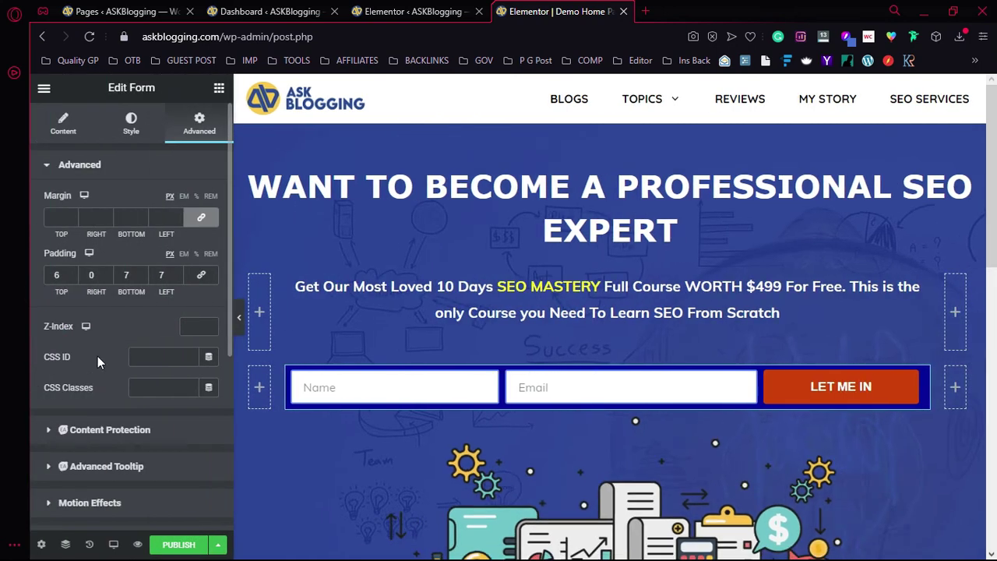
left_click(115, 547)
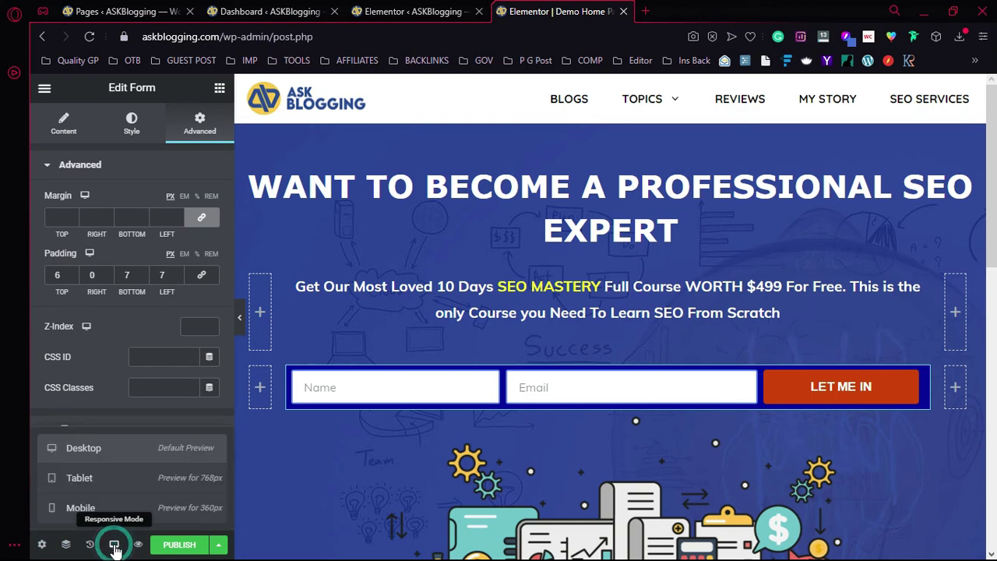
left_click(103, 486)
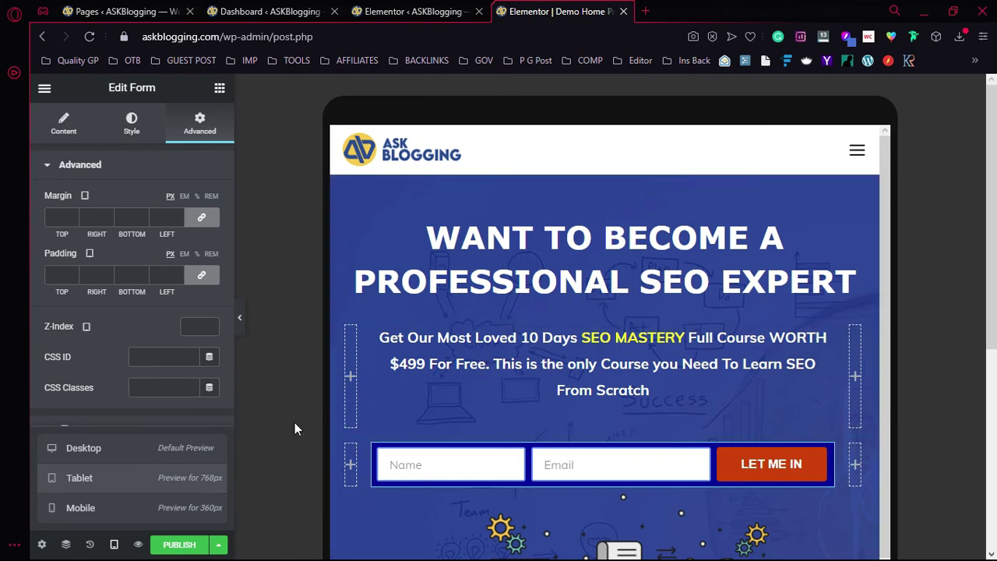
left_click(128, 507)
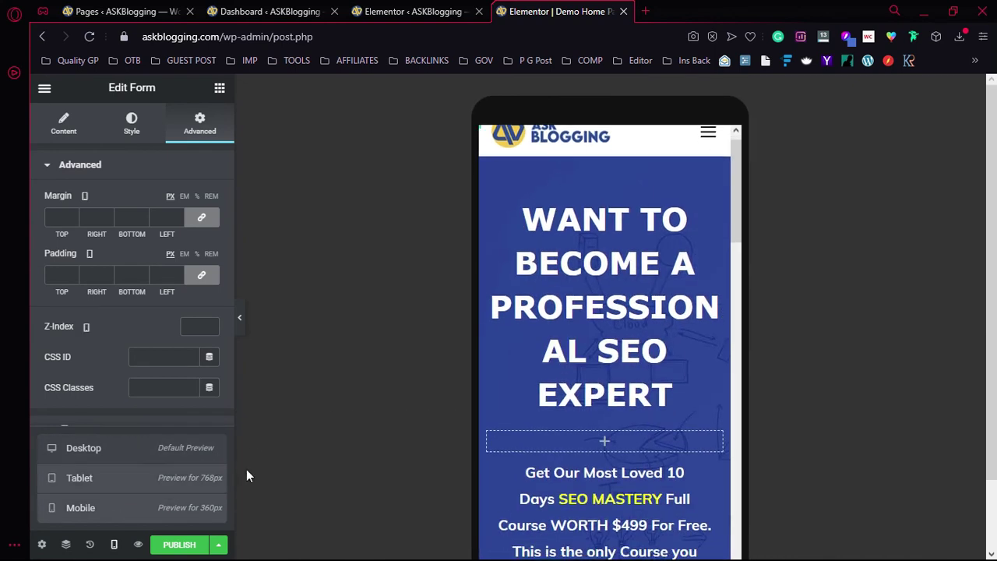
scroll(584, 354, "down", 2)
scroll(605, 345, "up", 5)
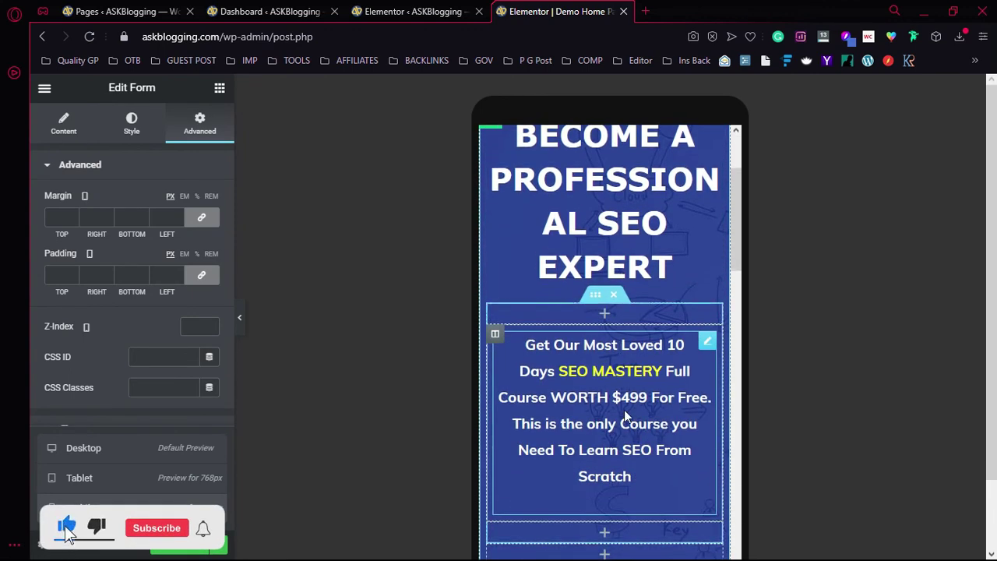
scroll(624, 405, "down", 4)
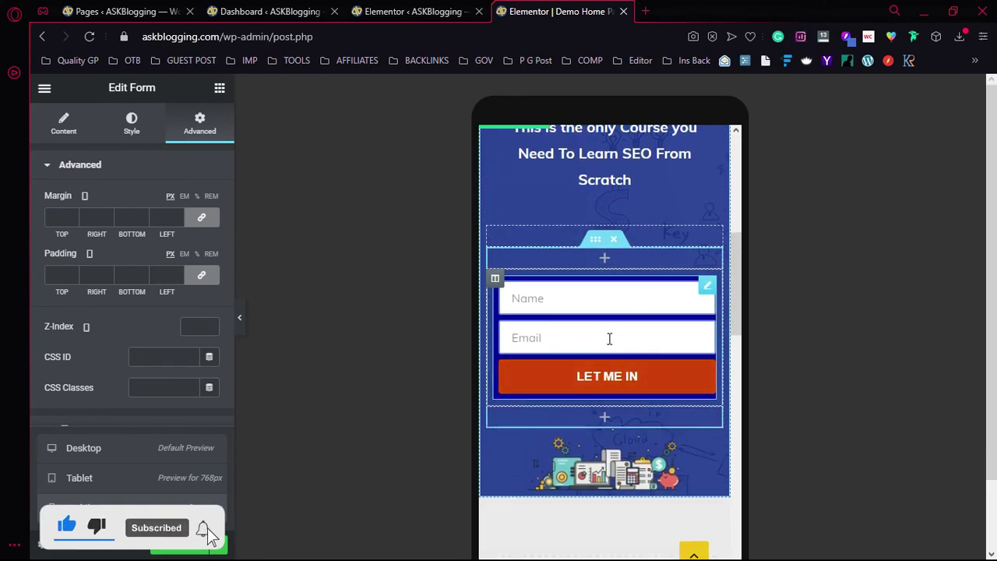
scroll(619, 343, "up", 5)
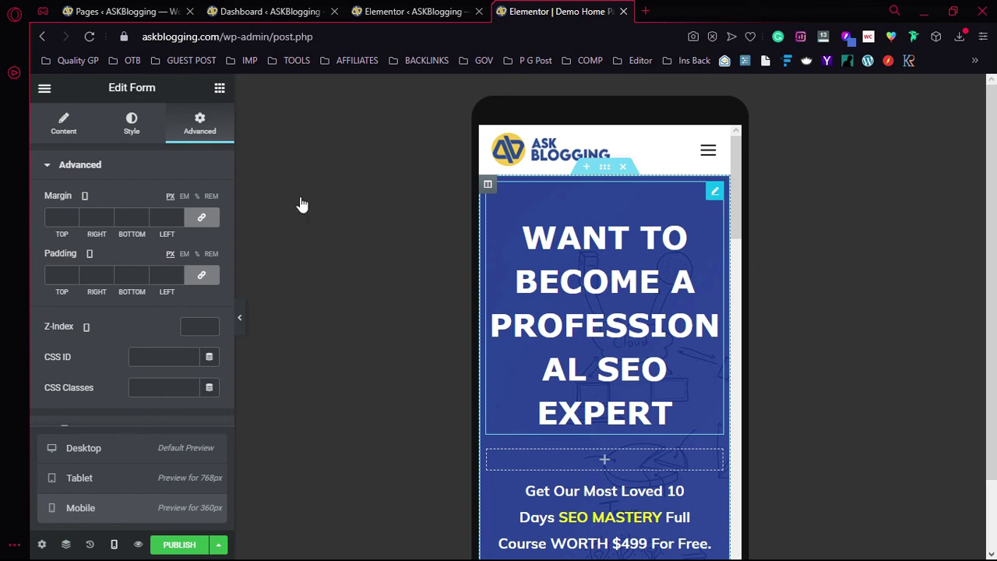
Set the mobile font size of the "WANT TO BECOME A PROFESSIONAL SEO EXPERT" heading to 28 px.
left_click(134, 140)
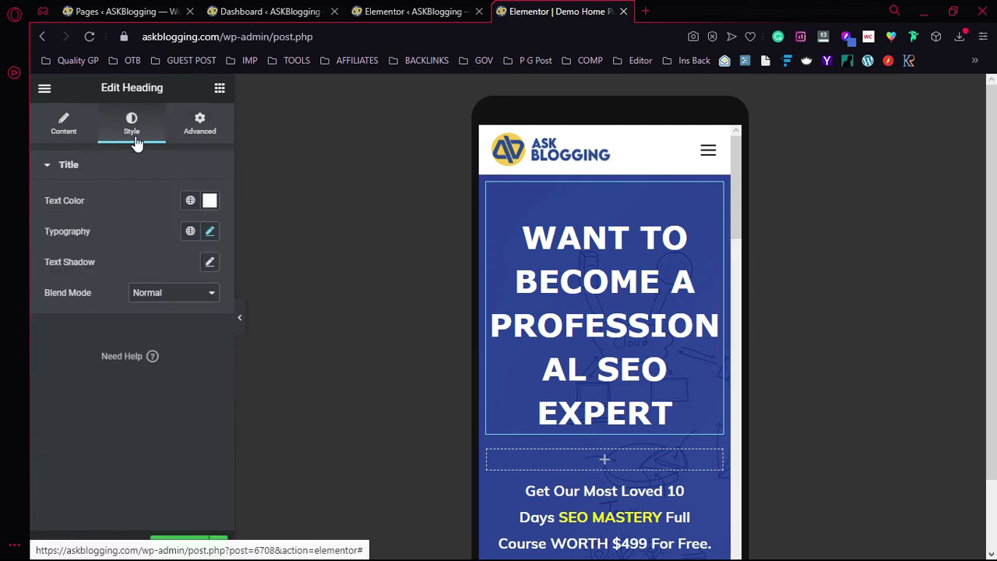
left_click(209, 231)
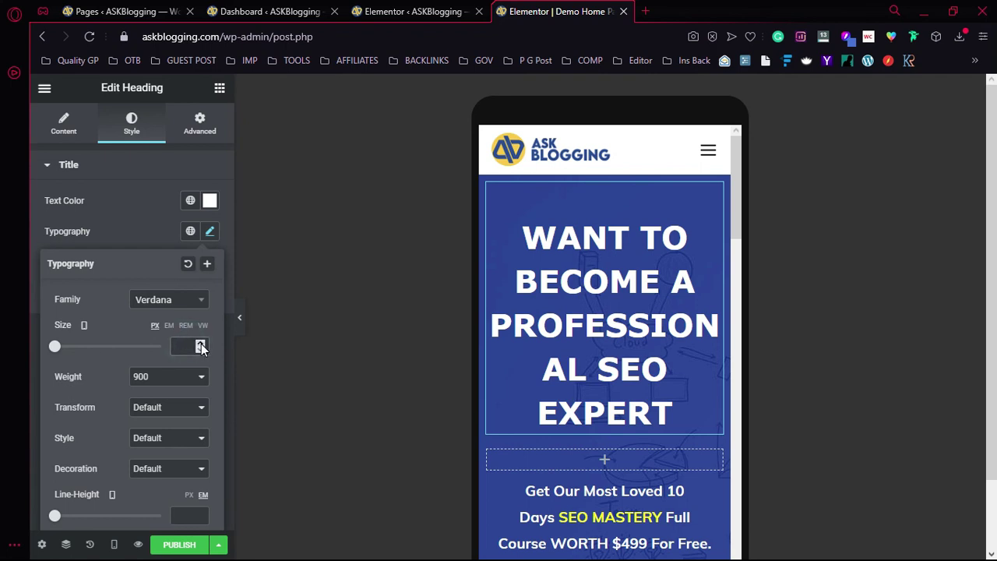
scroll(201, 346, "up", 20)
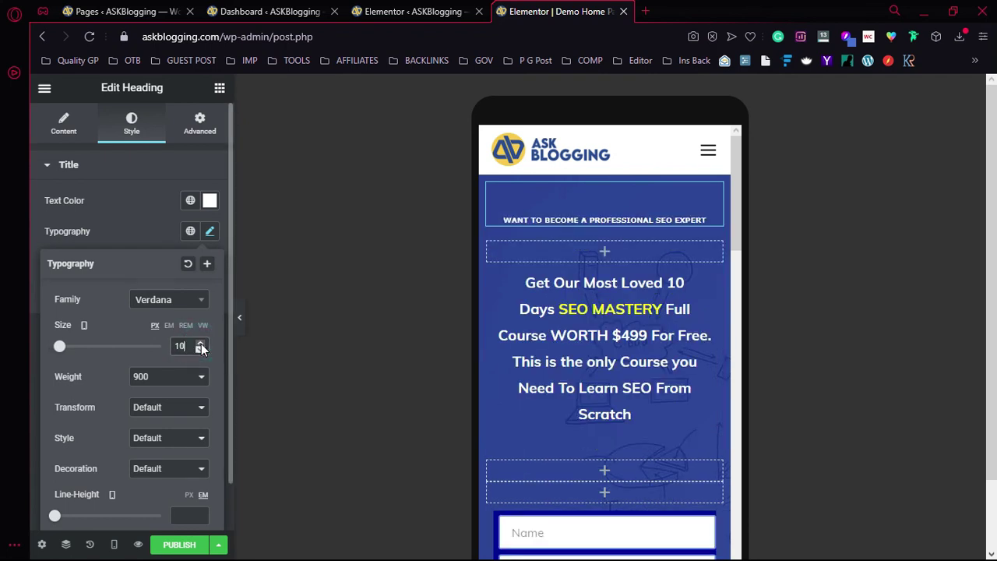
left_click(201, 346)
left_click(201, 346)
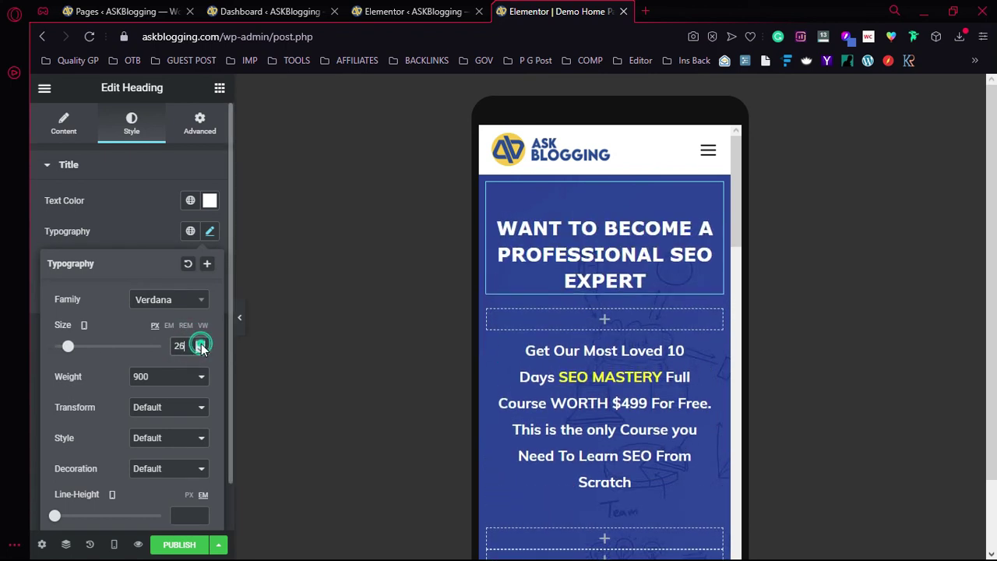
left_click(201, 346)
left_click(201, 347)
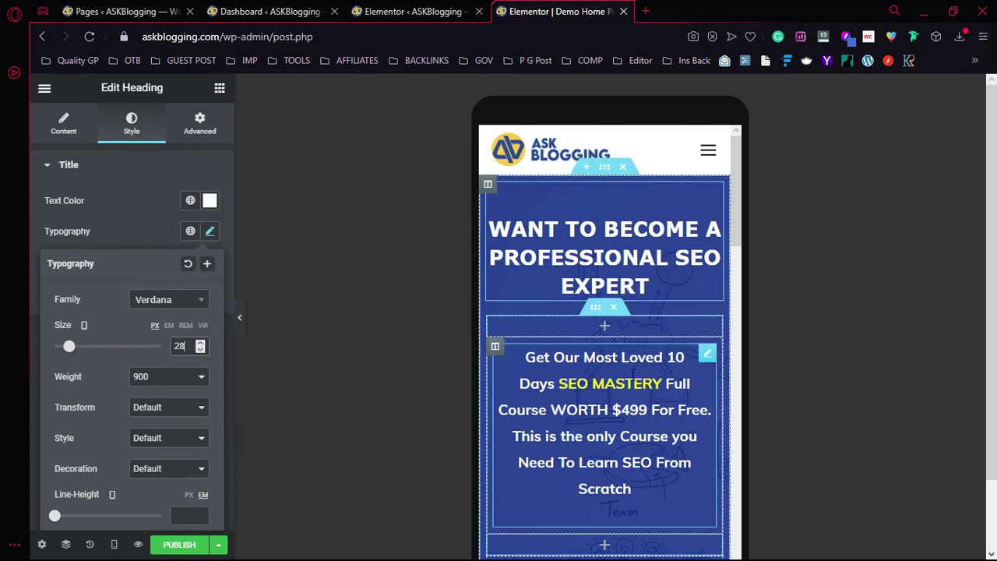
Set the mobile font size of the SEO MASTERY course description text below the heading to 17 px.
left_click(704, 355)
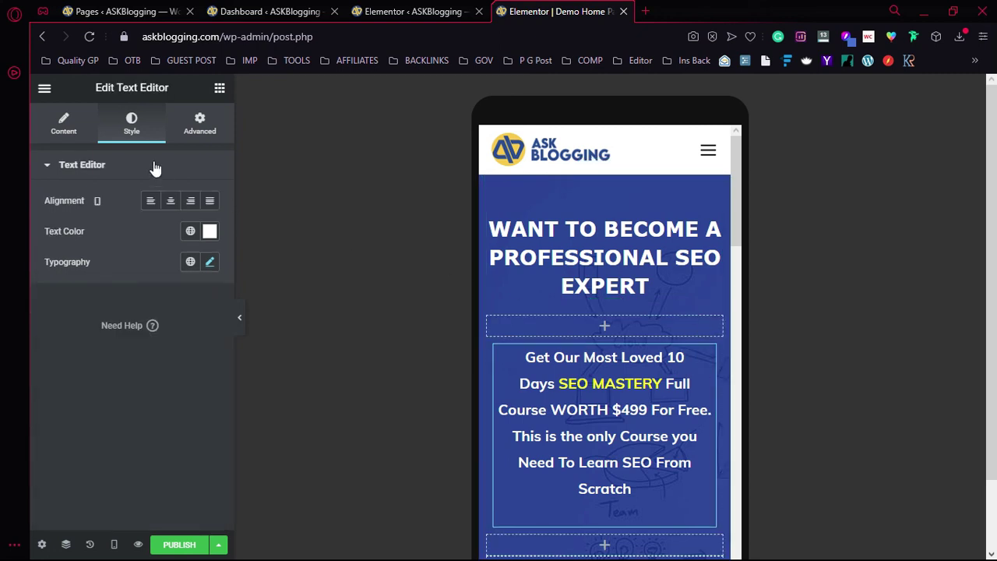
left_click(211, 263)
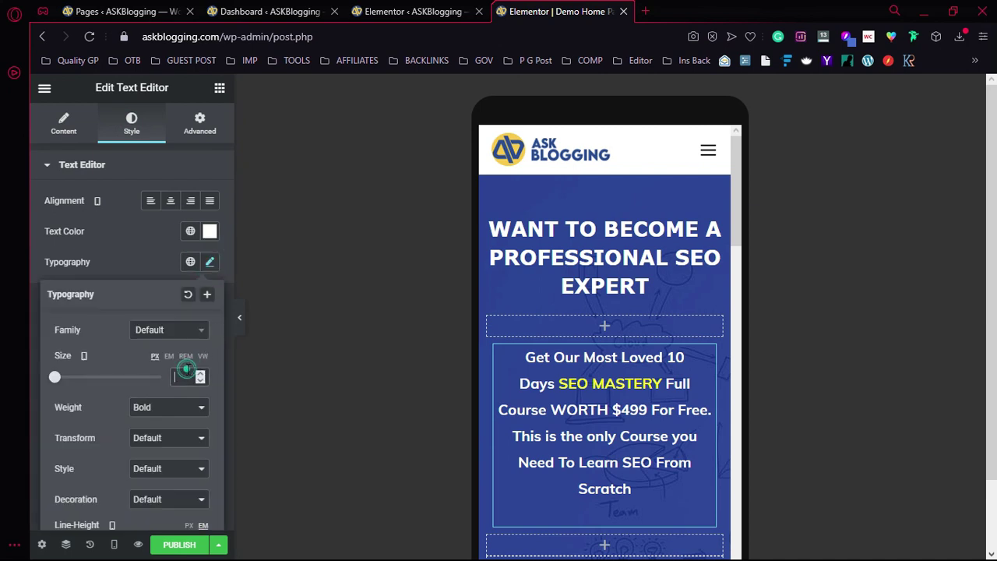
left_click(198, 376)
left_click(200, 376)
left_click(200, 377)
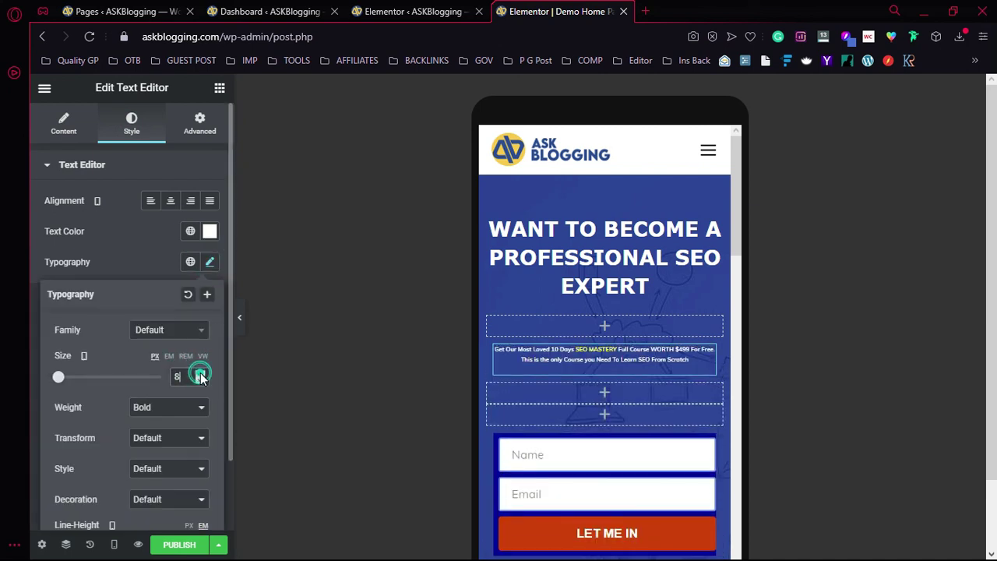
left_click(200, 375)
left_click(200, 375)
left_click(200, 375)
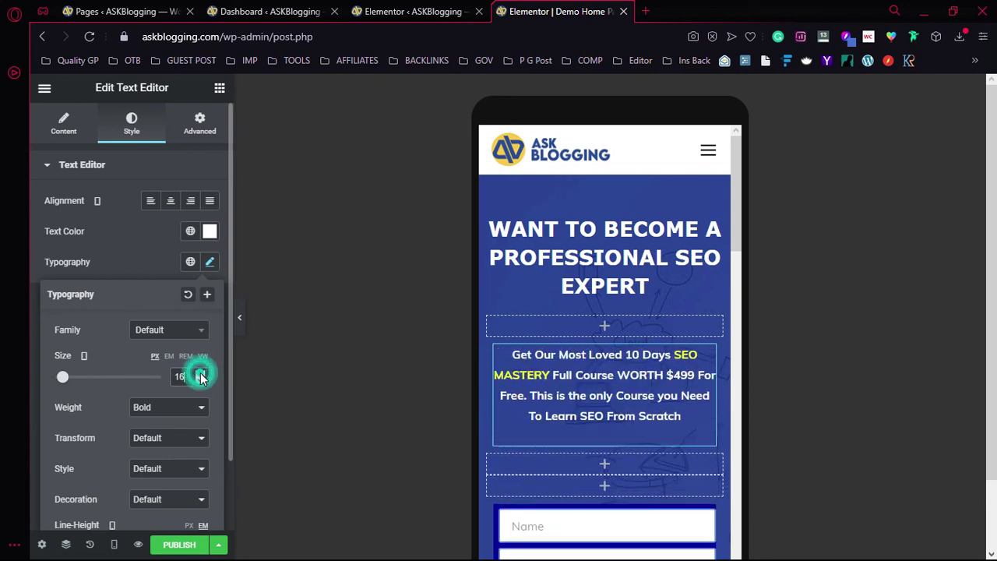
left_click(200, 375)
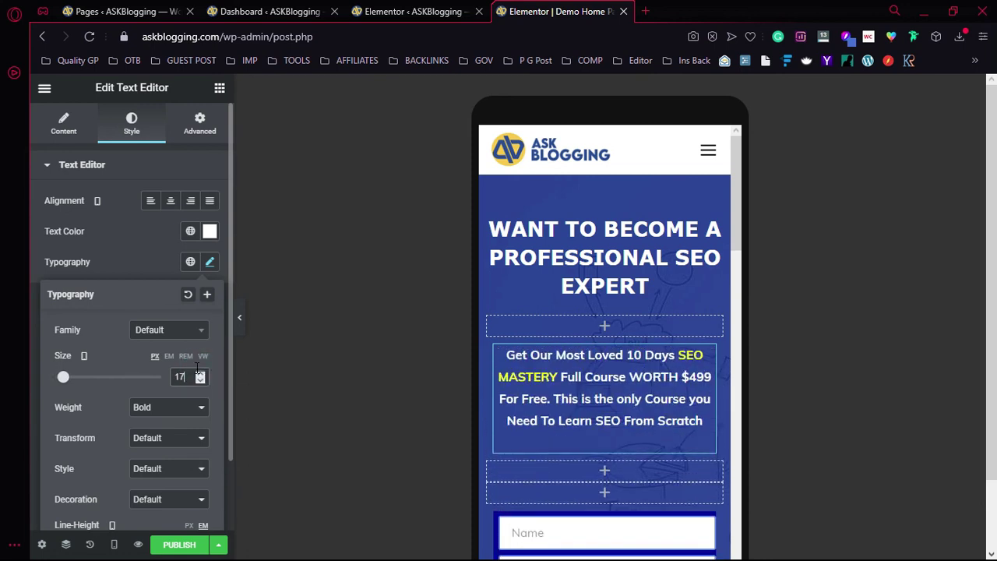
Open the enrollment form's Advanced settings for editing in the mobile preview.
scroll(597, 372, "down", 3)
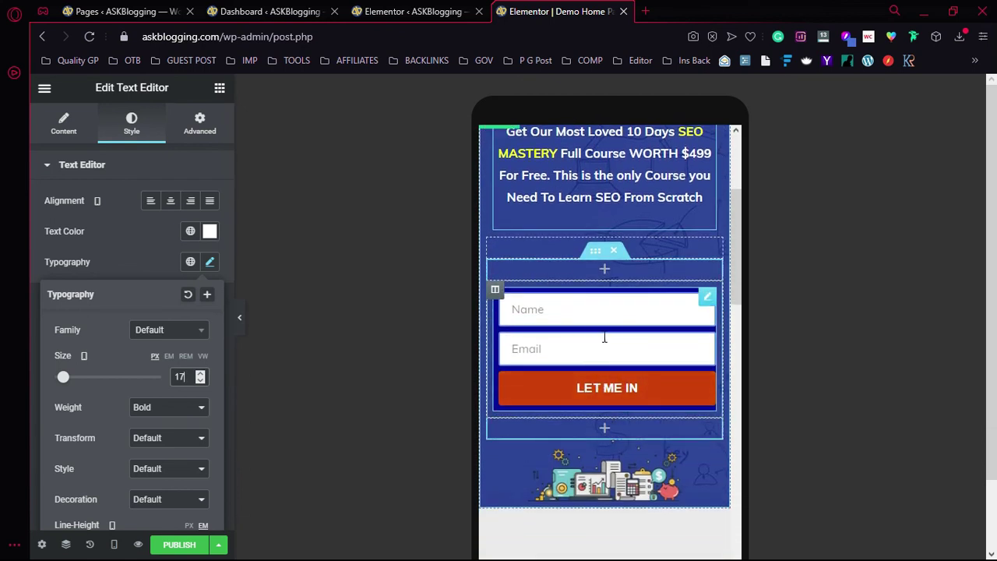
left_click(708, 300)
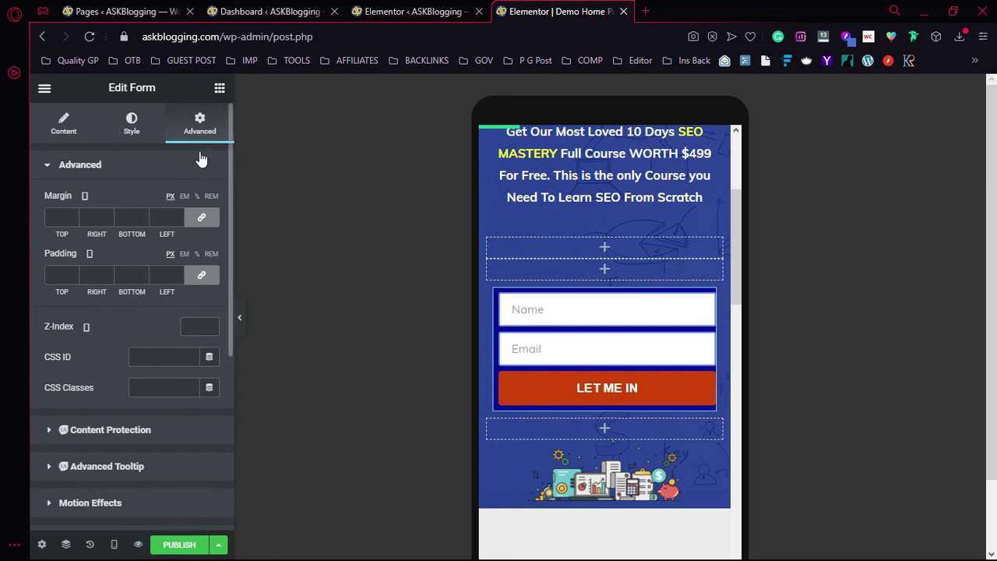